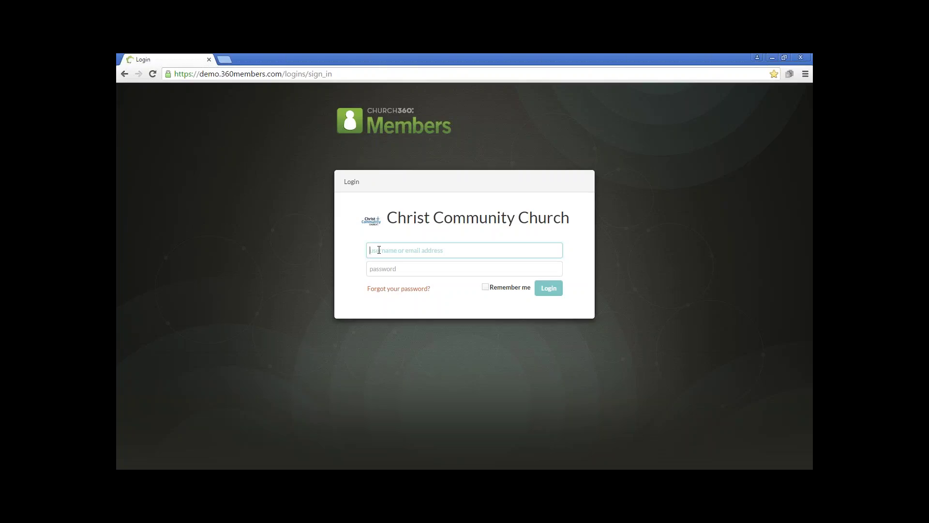
# - Enter the admin username and password, then go to the Forgot Password page instead of signing in
pyautogui.write('sysadmin')
pyautogui.press('Tab')
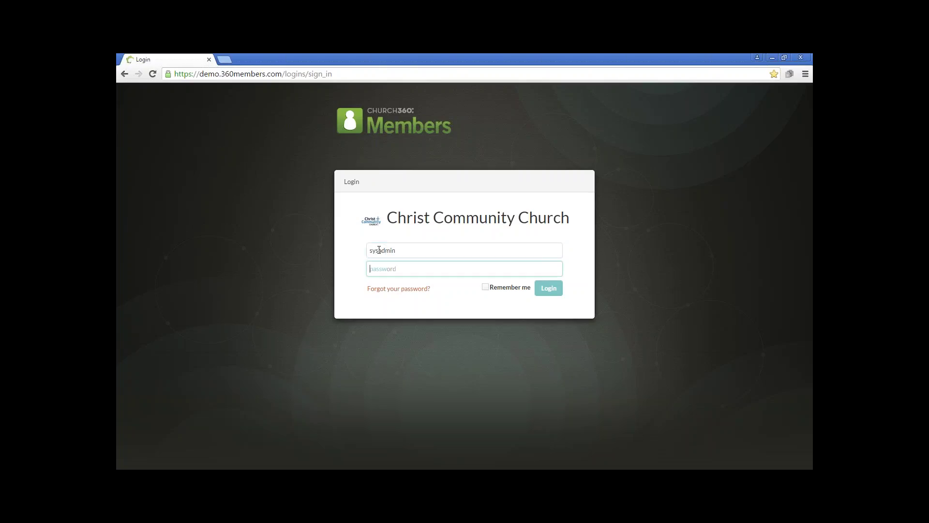
pyautogui.write('password')
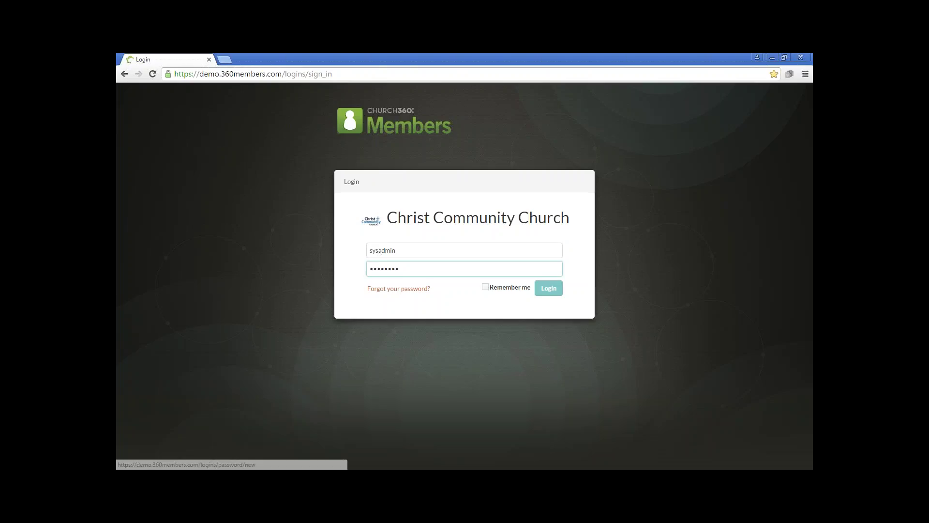
pyautogui.click(403, 291)
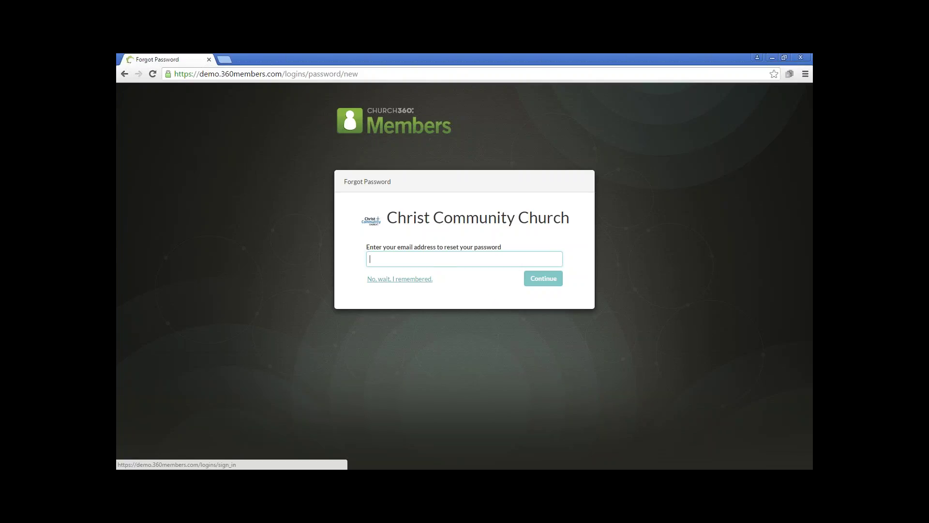
# - Return to sign-in, re-enter the admin username and corrected password, and tick Remember me
pyautogui.click(400, 279)
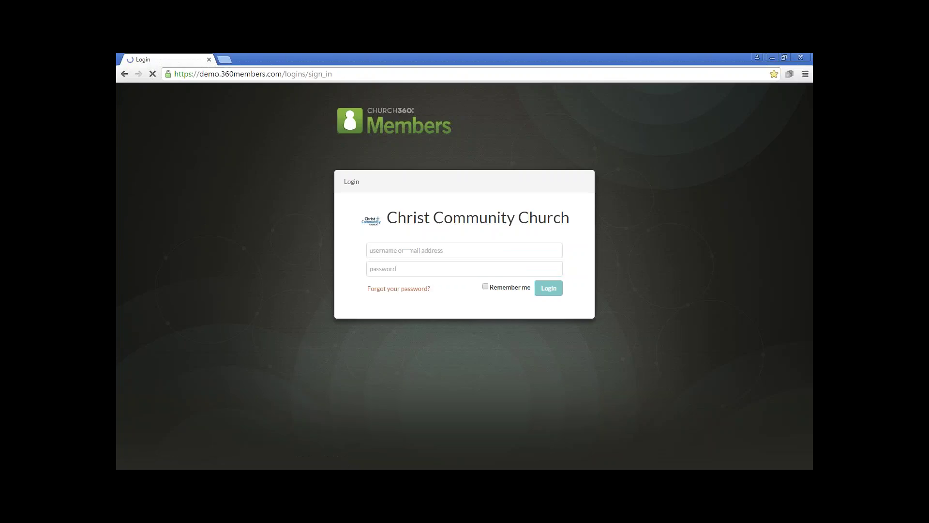
pyautogui.write('sysadmin')
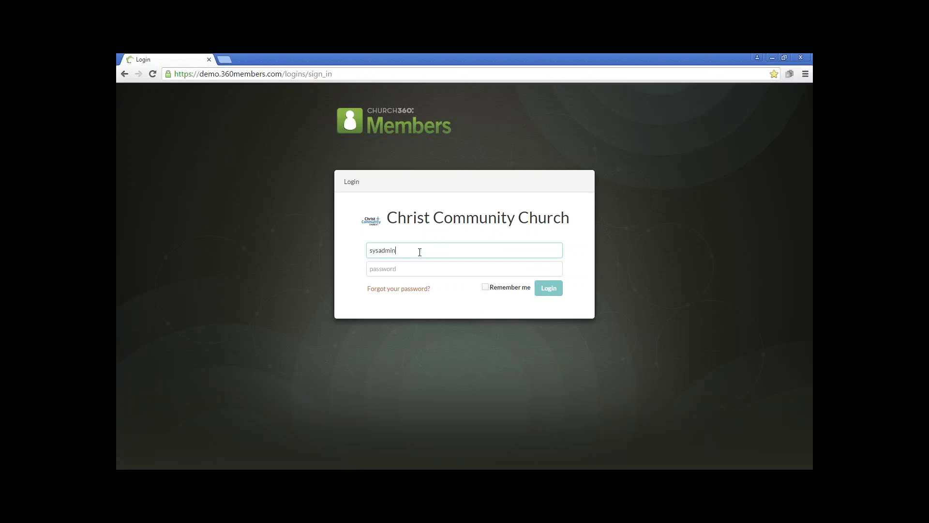
pyautogui.press('Tab')
pyautogui.write('••••••••••')
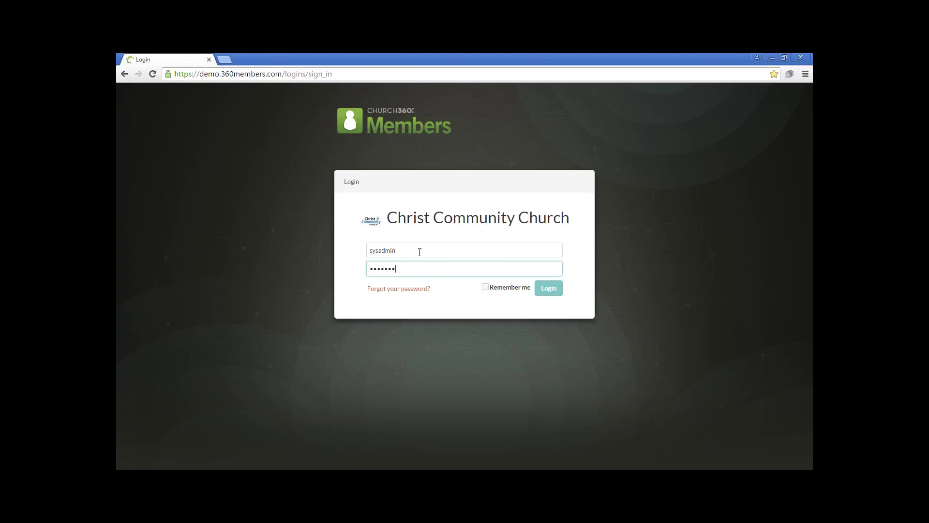
pyautogui.press('BackSpace')
pyautogui.press('BackSpace')
pyautogui.press('BackSpace')
pyautogui.press('BackSpace')
pyautogui.press('BackSpace')
pyautogui.press('BackSpace')
pyautogui.press('BackSpace')
pyautogui.press('BackSpace')
pyautogui.press('BackSpace')
pyautogui.press('BackSpace')
pyautogui.write('••••••••')
pyautogui.click(486, 289)
# - Log in and switch the People list from Senior High Youth Group to Everyone (274 people)
pyautogui.click(552, 290)
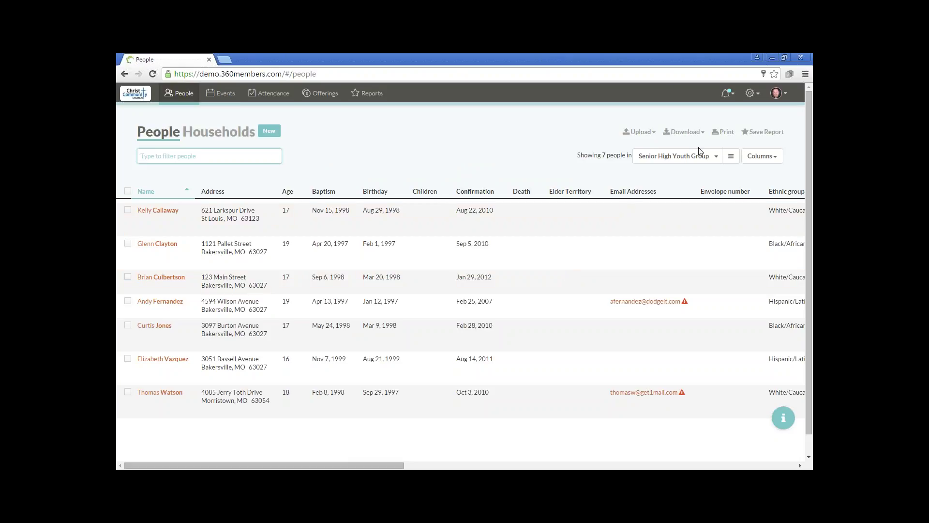
pyautogui.click(722, 159)
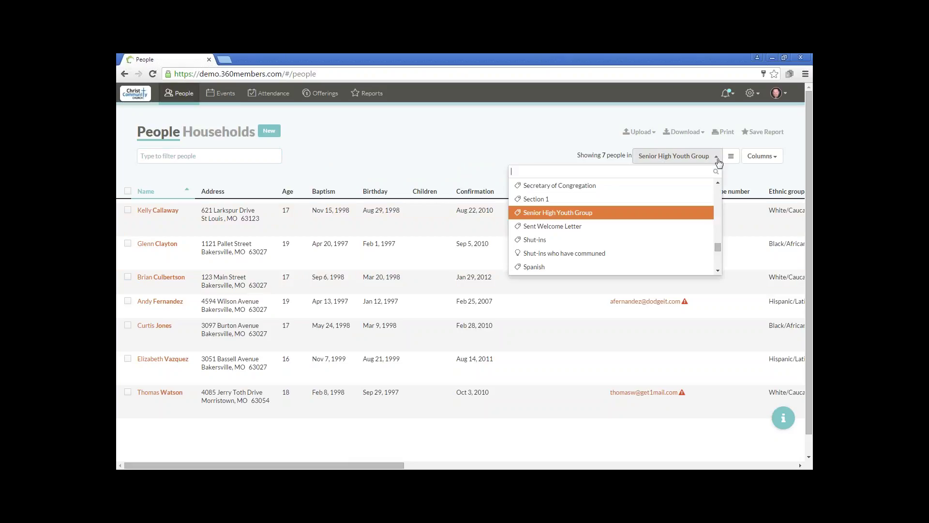
pyautogui.scroll(-10, 709, 194)
pyautogui.scroll(15, 707, 194)
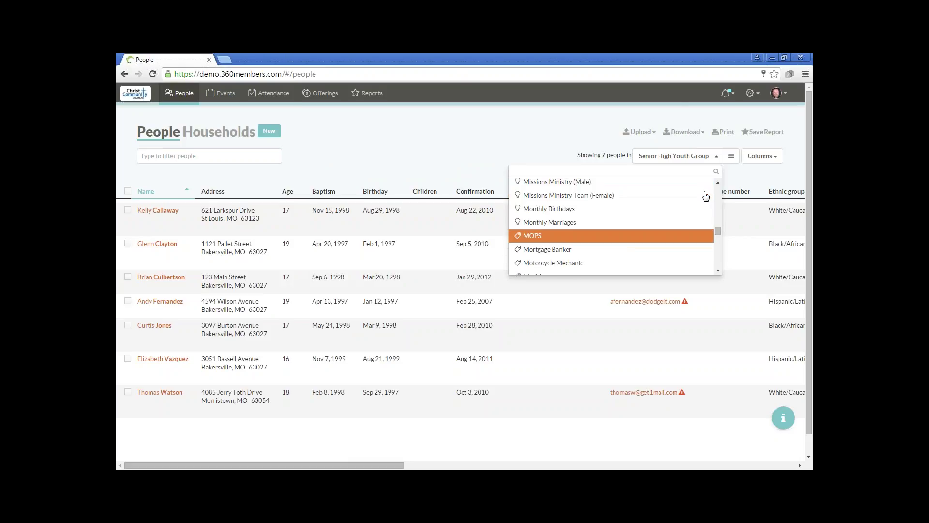
pyautogui.scroll(15, 706, 191)
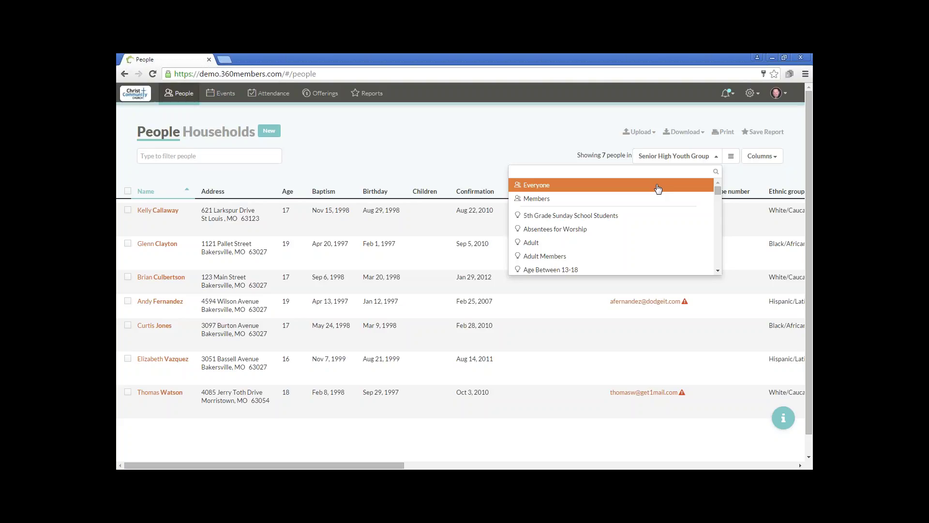
pyautogui.click(659, 188)
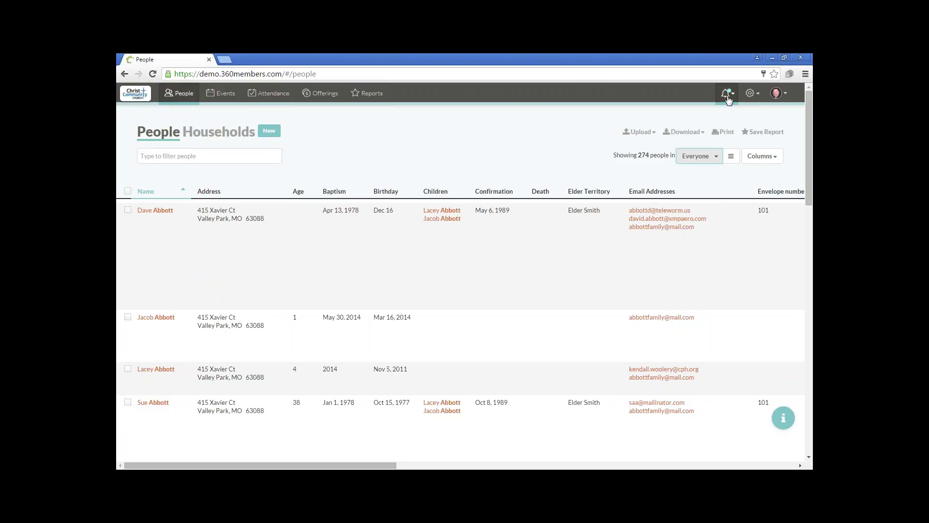
# - Check the notification messages and browse the gear and avatar menus, ending on the settings menu
pyautogui.click(727, 95)
pyautogui.click(728, 98)
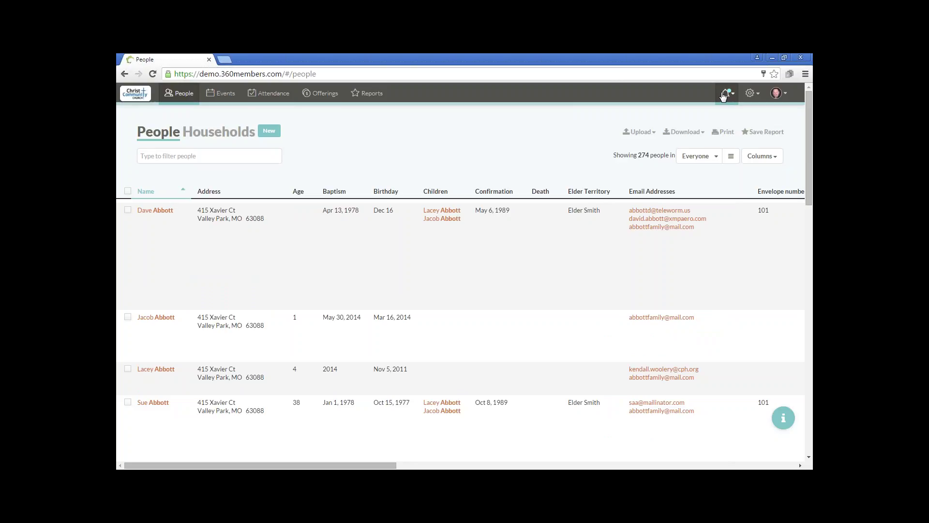
pyautogui.click(750, 95)
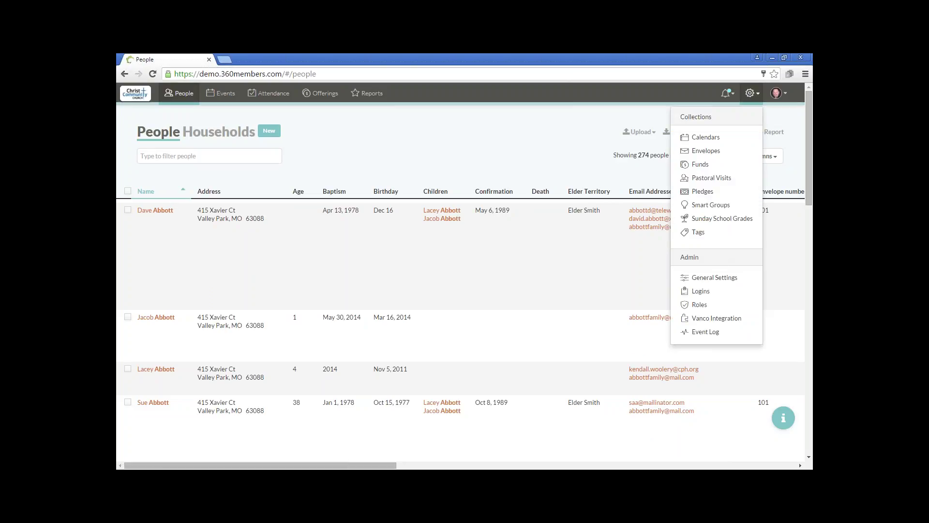
pyautogui.click(783, 97)
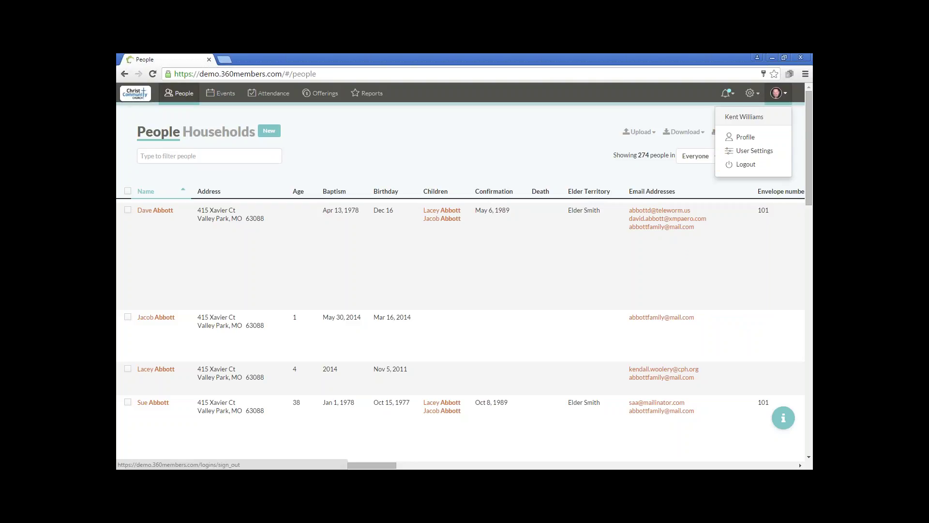
pyautogui.click(754, 96)
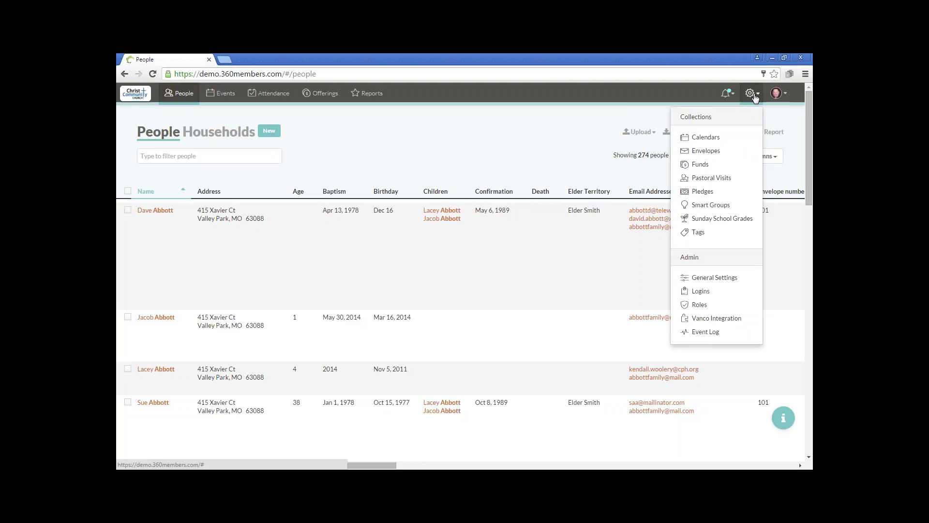
# - Look through the Calendars collection, then go to Reports with its Recent Attendance chart
pyautogui.click(735, 141)
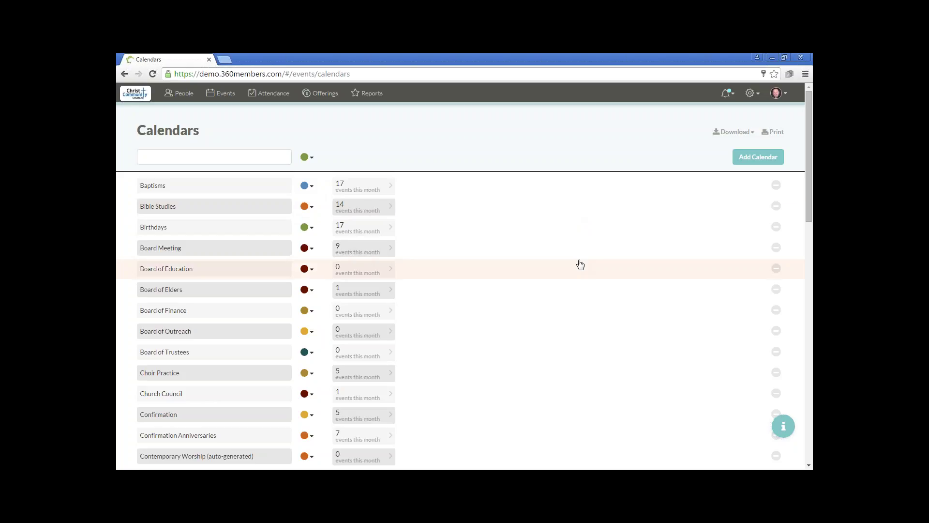
pyautogui.scroll(-4, 580, 264)
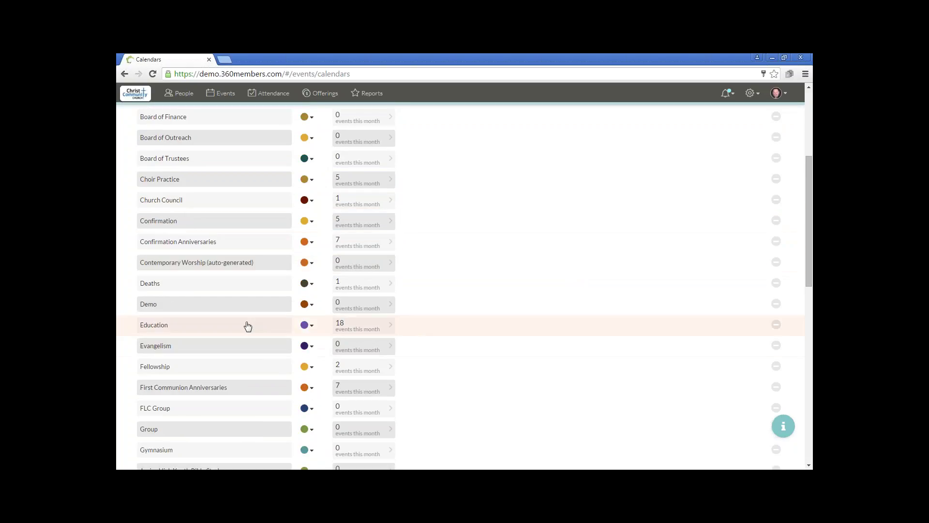
pyautogui.scroll(-9, 497, 323)
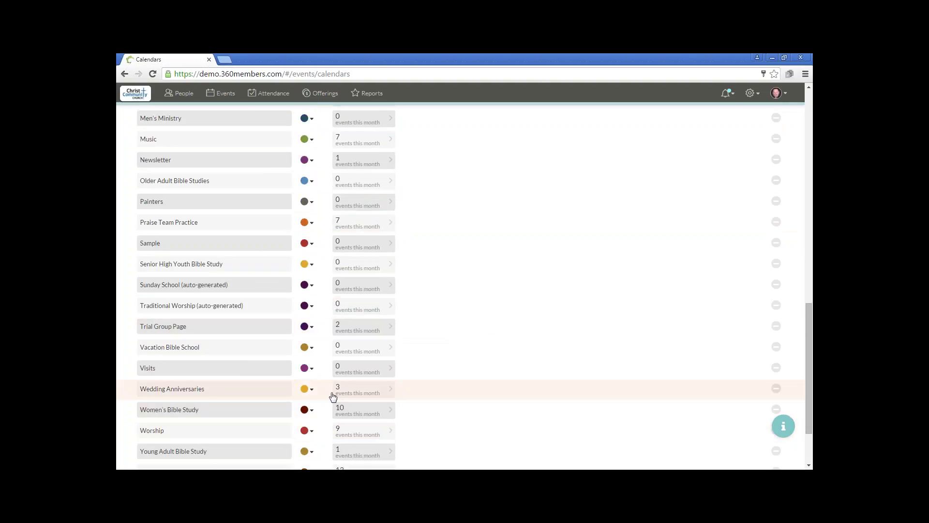
pyautogui.scroll(6, 335, 392)
pyautogui.scroll(7, 334, 393)
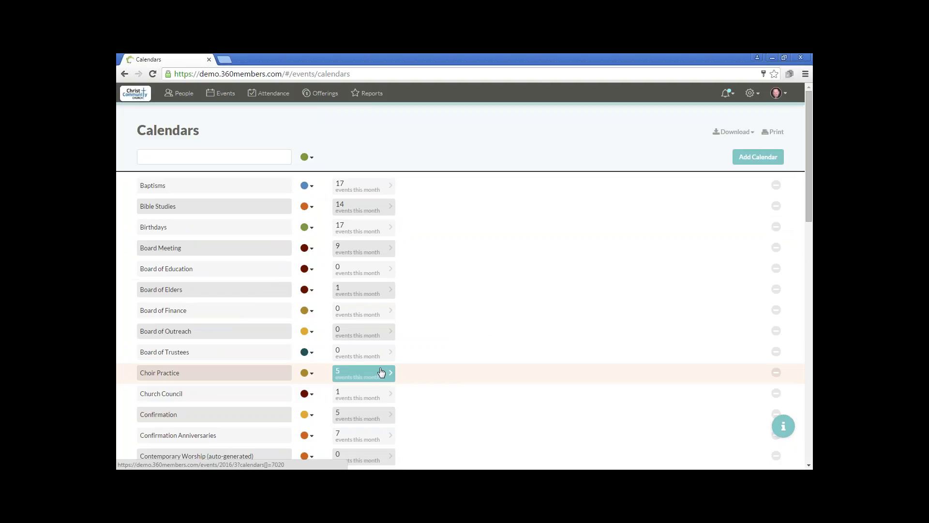
pyautogui.click(371, 99)
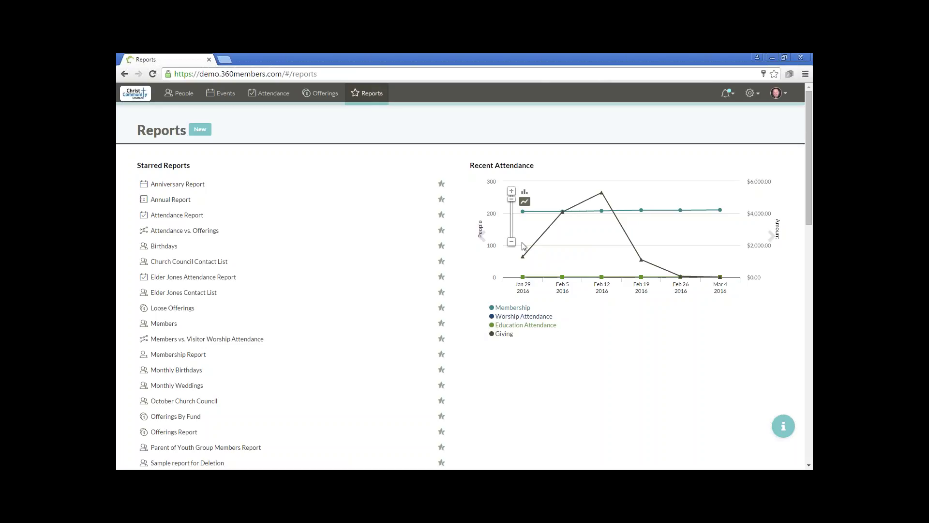
# - Page the Recent Attendance chart back to Oct 30–Dec 4, then forward to Nov 13–Dec 18 2015
pyautogui.click(483, 239)
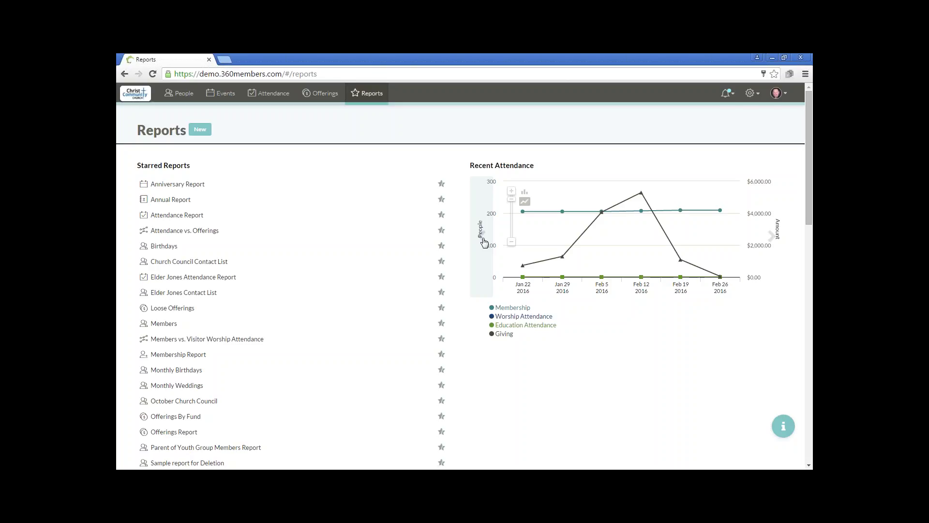
pyautogui.click(484, 239)
pyautogui.click(484, 239)
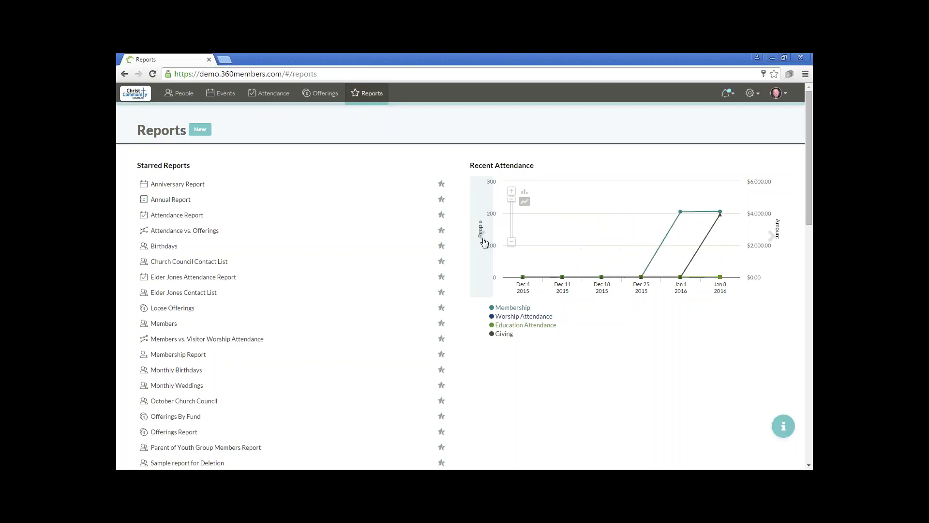
pyautogui.click(484, 239)
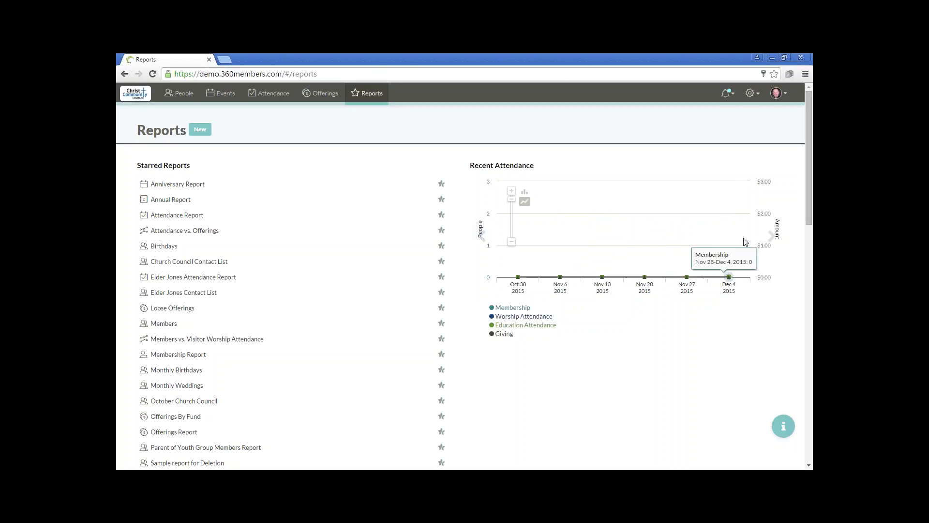
pyautogui.click(775, 237)
pyautogui.click(775, 237)
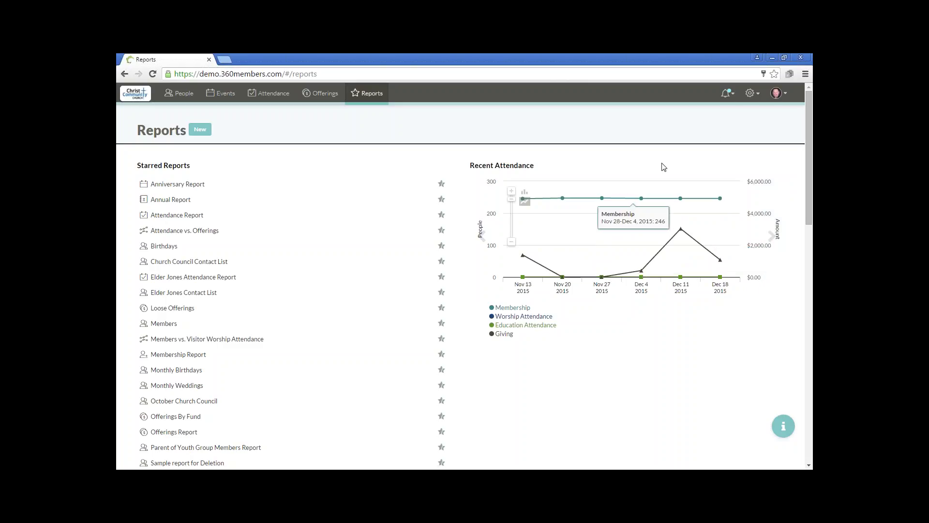
pyautogui.click(751, 96)
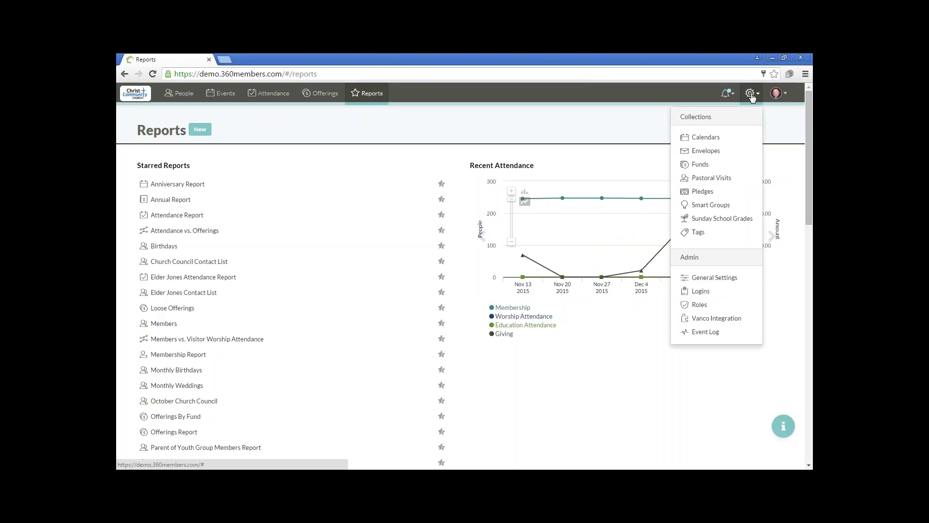
# - Choose Calendars under Collections to list Baptisms, Bible Studies, Birthdays and other calendars
pyautogui.click(726, 140)
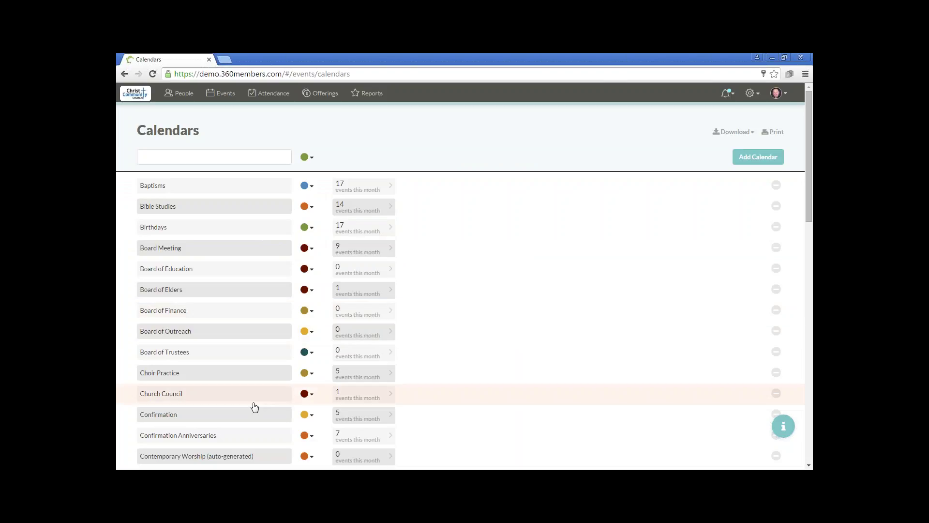
pyautogui.scroll(-7, 243, 438)
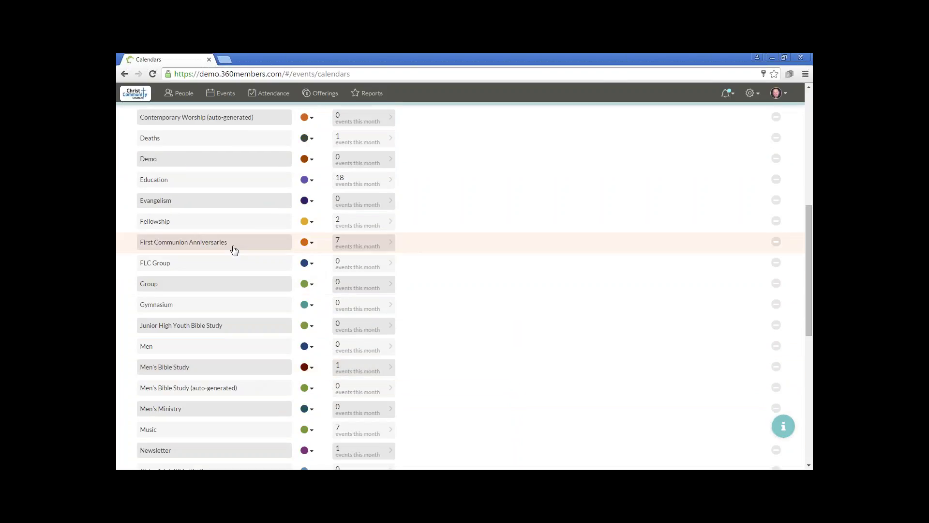
pyautogui.scroll(-6, 235, 252)
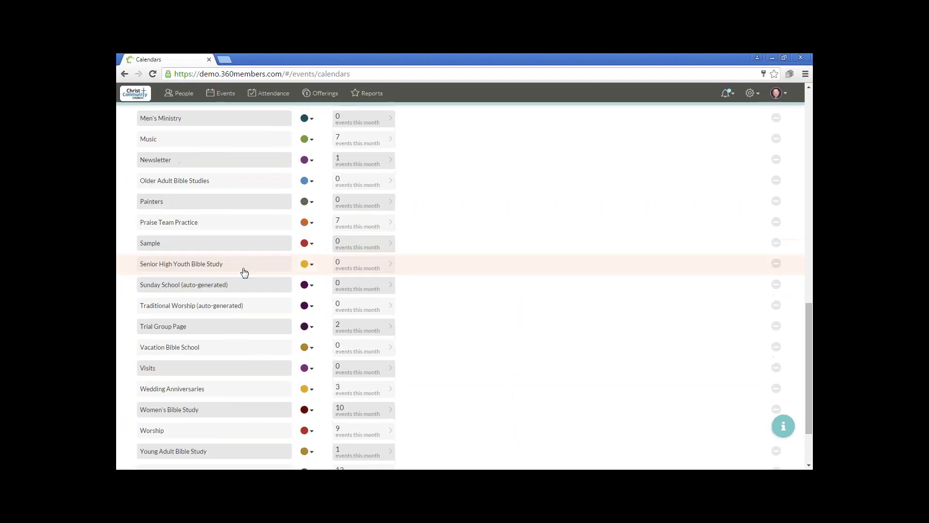
pyautogui.scroll(-1, 247, 291)
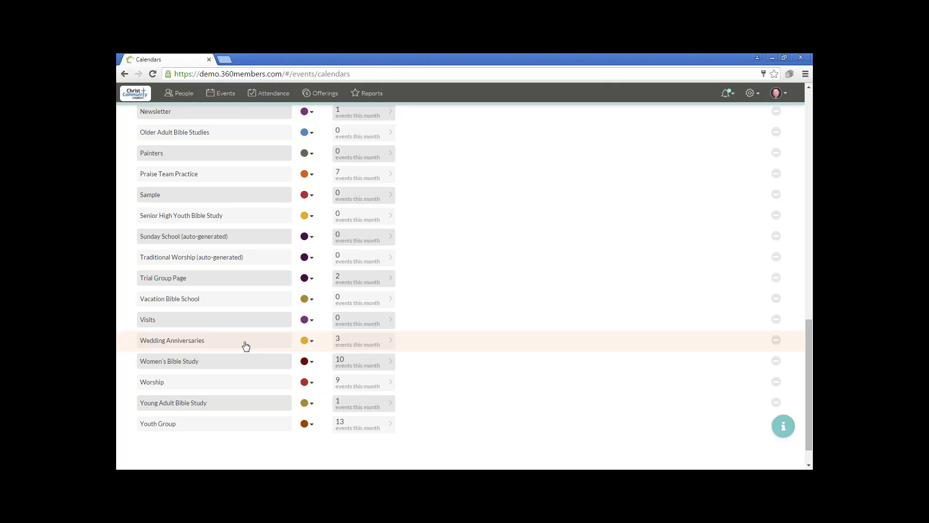
pyautogui.scroll(20, 246, 345)
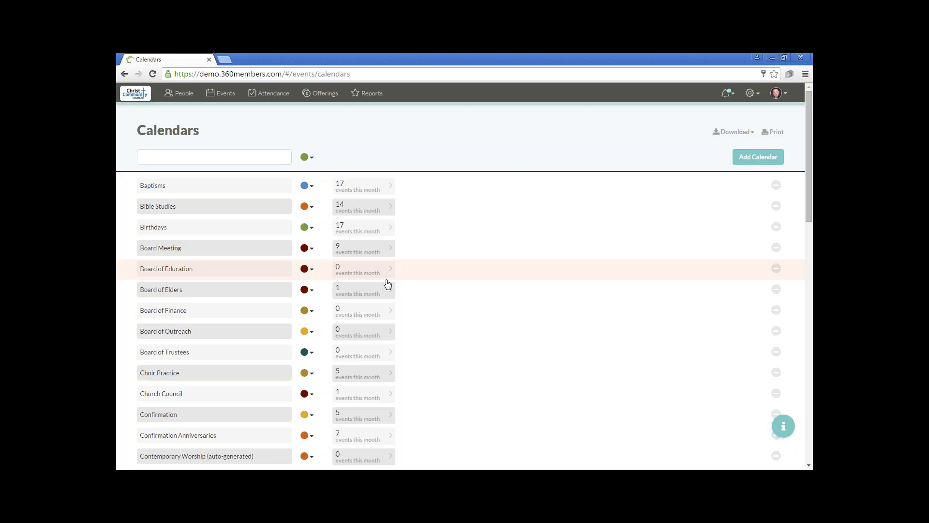
# - Create a red calendar named 'Sample Calendar' and add it to the Calendars list
pyautogui.click(270, 156)
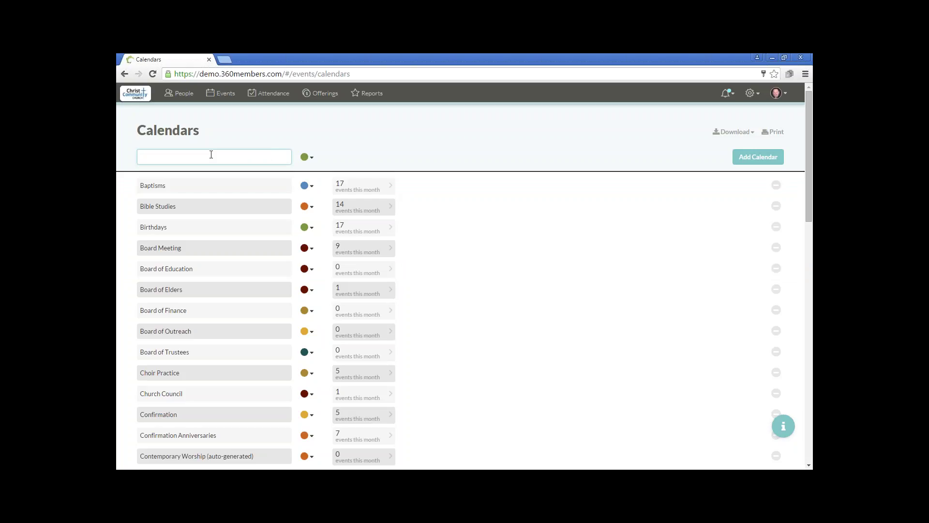
pyautogui.write('Sample Calendar')
pyautogui.click(312, 158)
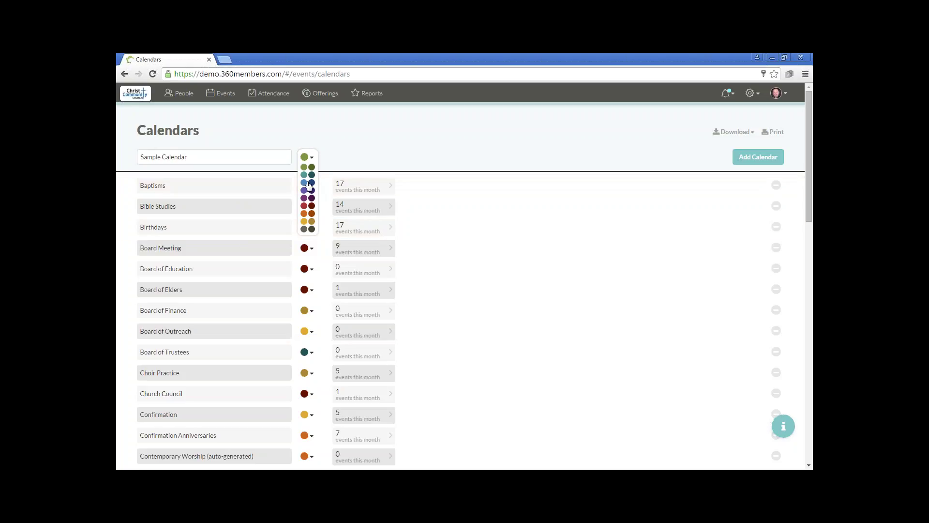
pyautogui.click(304, 207)
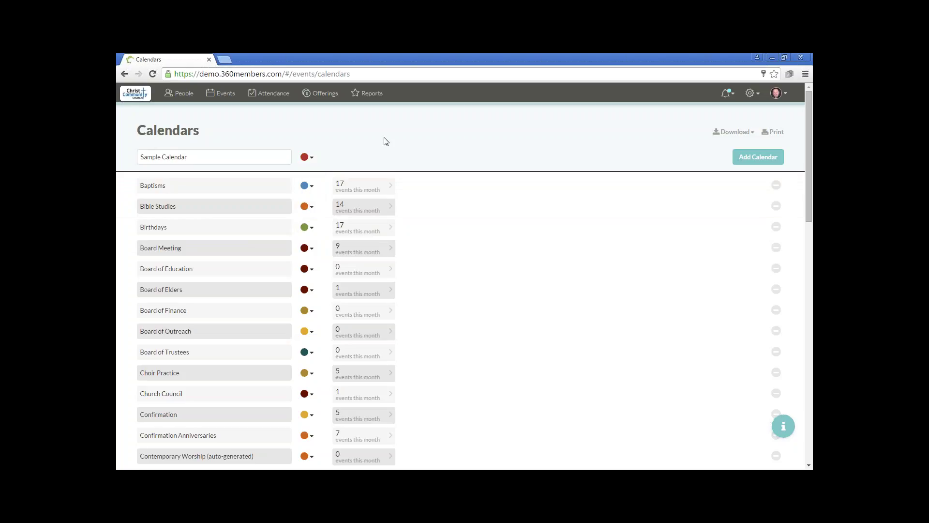
pyautogui.click(755, 158)
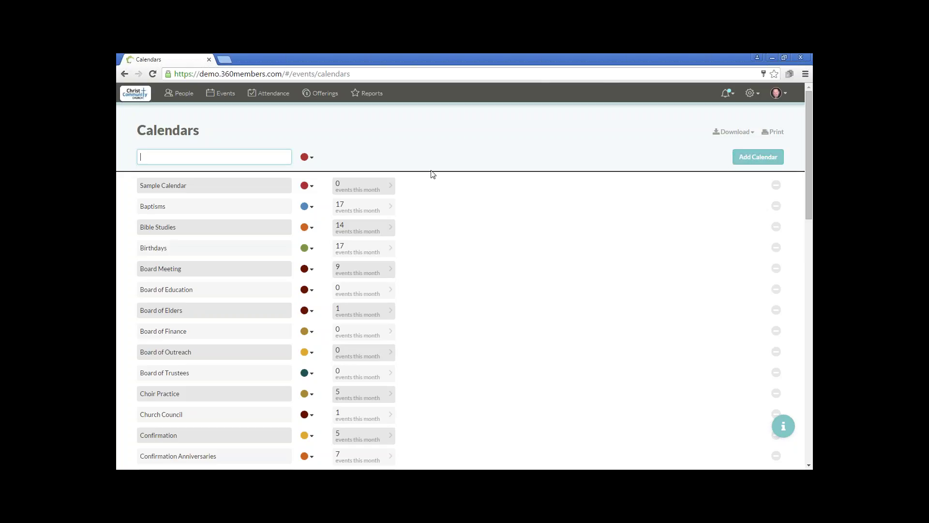
pyautogui.click(222, 187)
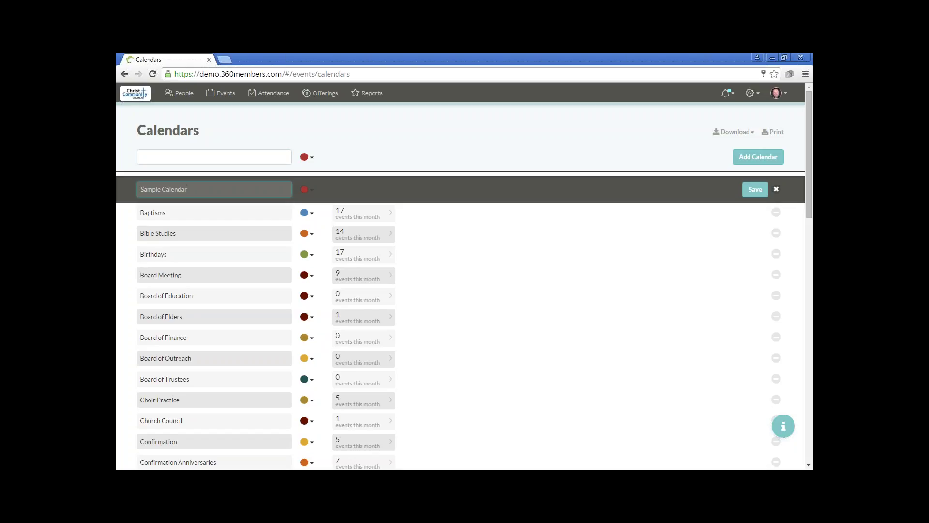
pyautogui.write('qwer')
pyautogui.press('BackSpace')
pyautogui.press('BackSpace')
pyautogui.press('BackSpace')
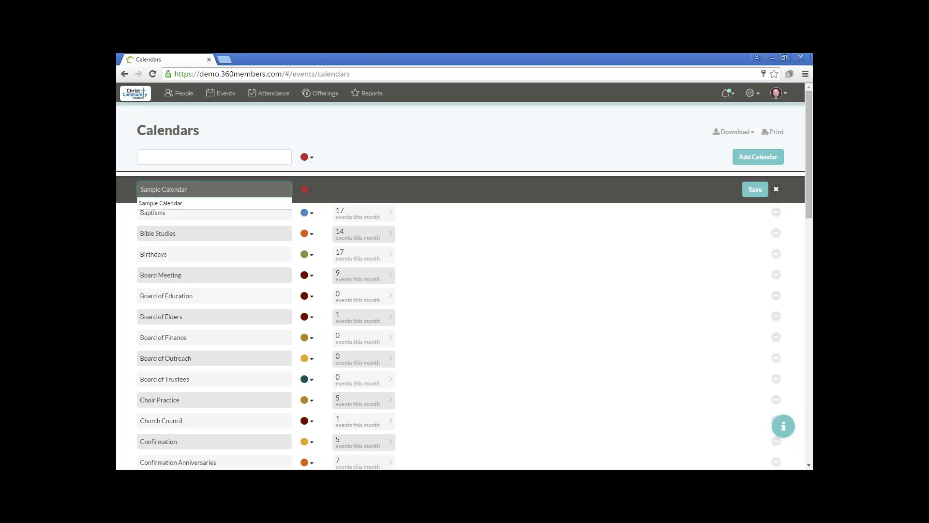
pyautogui.click(757, 191)
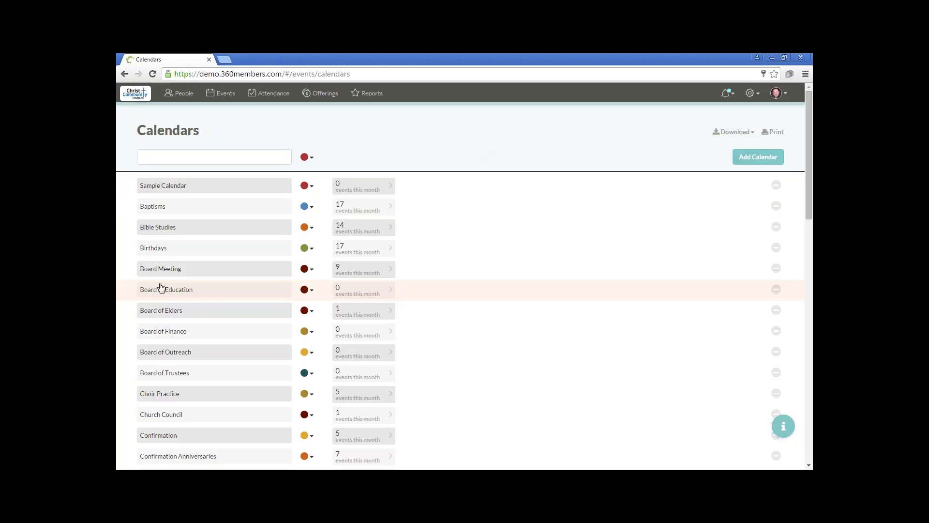
# - Reload the Calendars page and delete the extra 'Sample' calendar, keeping Sample Calendar
pyautogui.click(153, 74)
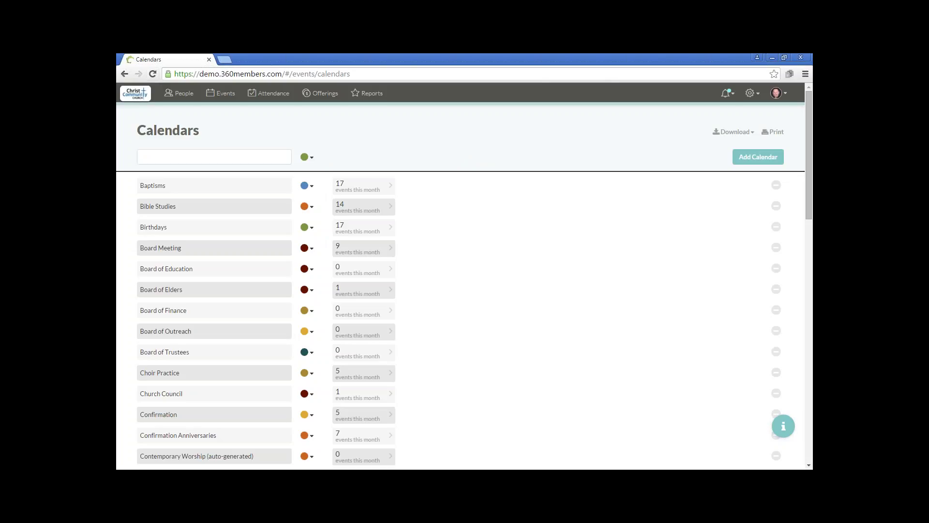
pyautogui.scroll(-9, 218, 189)
pyautogui.scroll(-4, 220, 194)
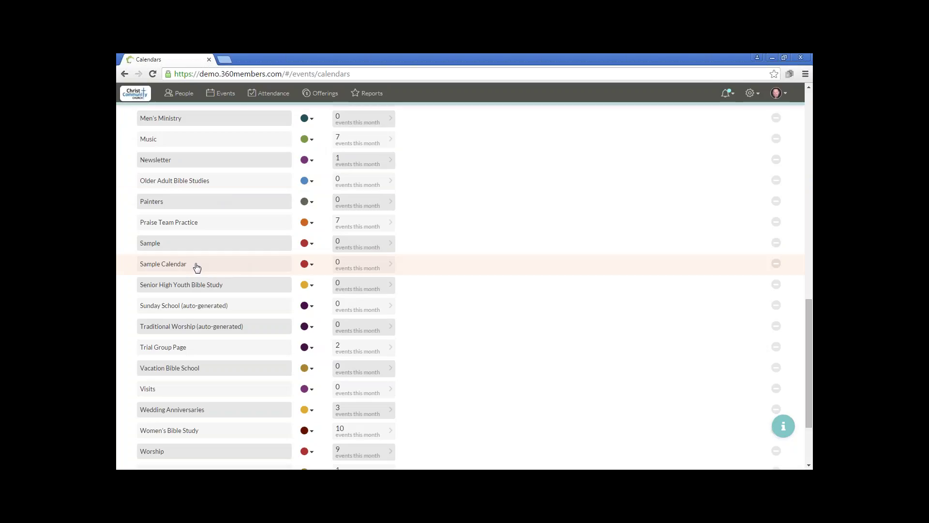
pyautogui.click(776, 243)
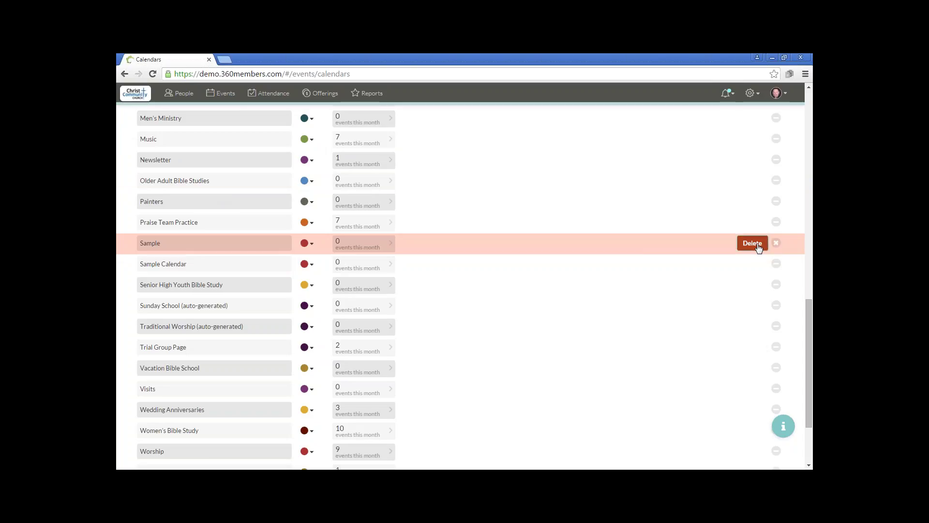
pyautogui.click(753, 243)
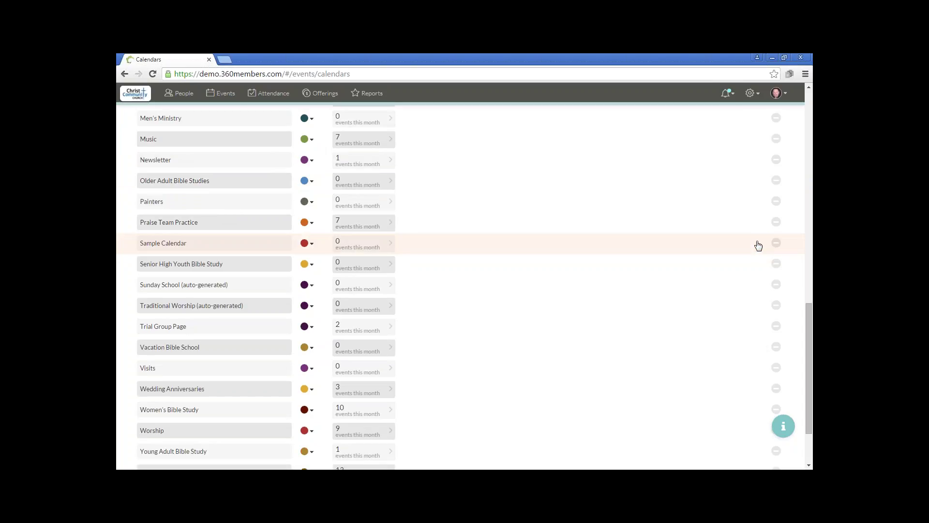
pyautogui.scroll(10, 759, 246)
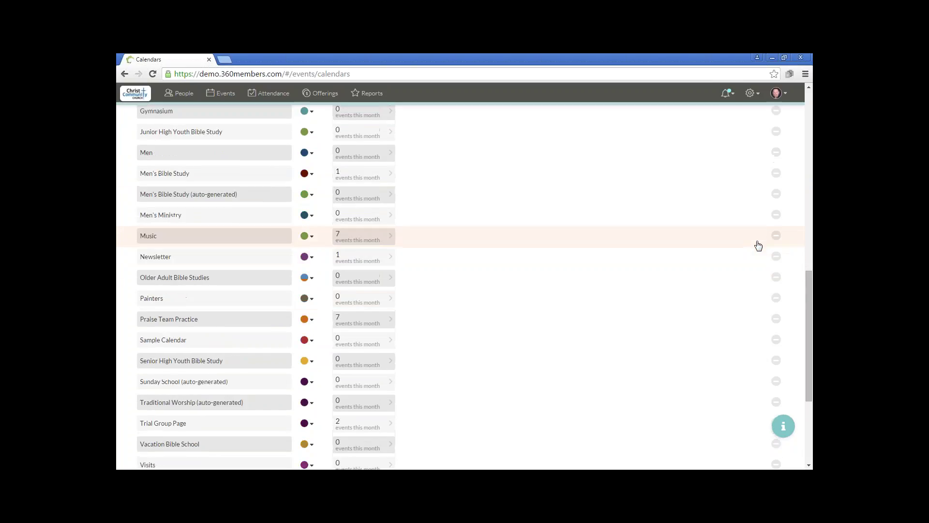
pyautogui.scroll(4, 760, 247)
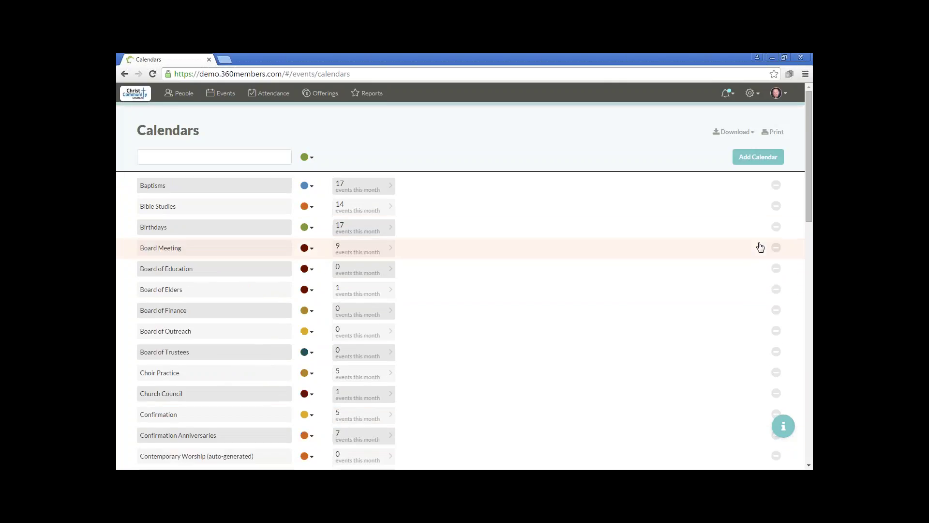
pyautogui.click(736, 132)
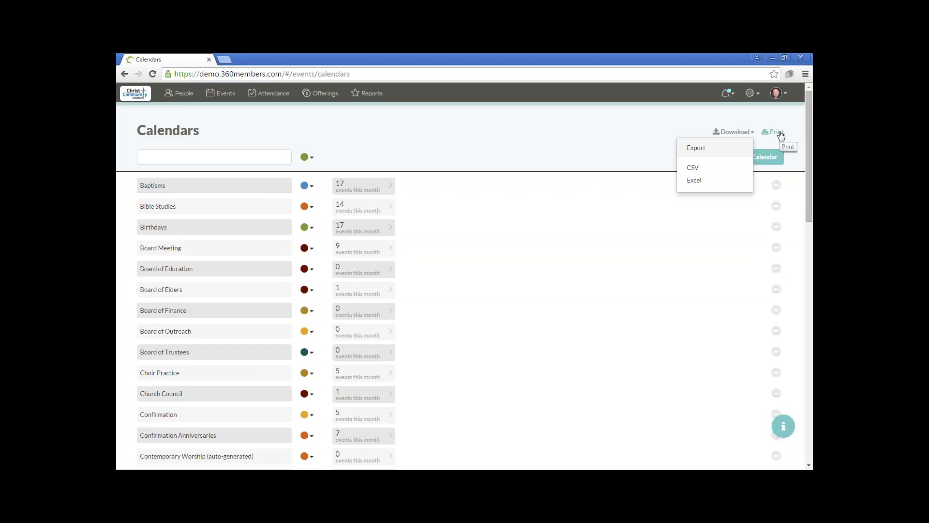
pyautogui.click(777, 133)
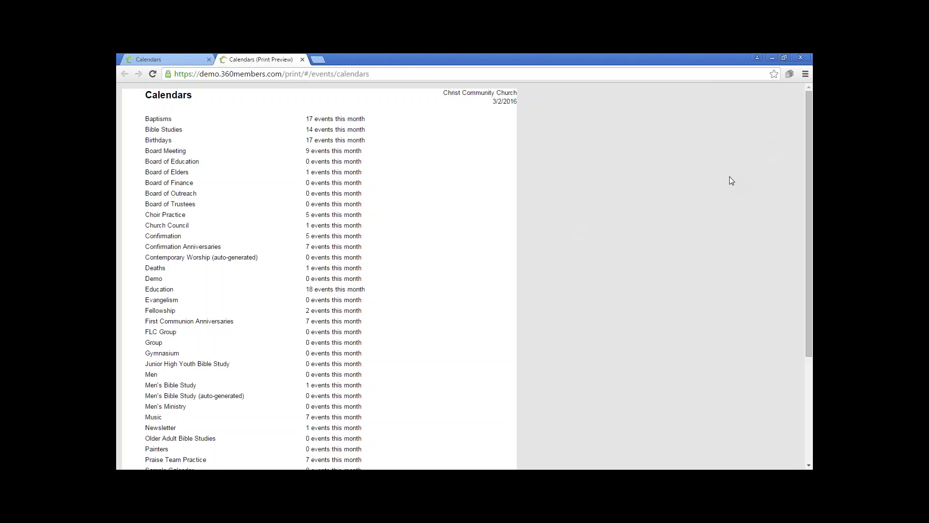
pyautogui.click(303, 59)
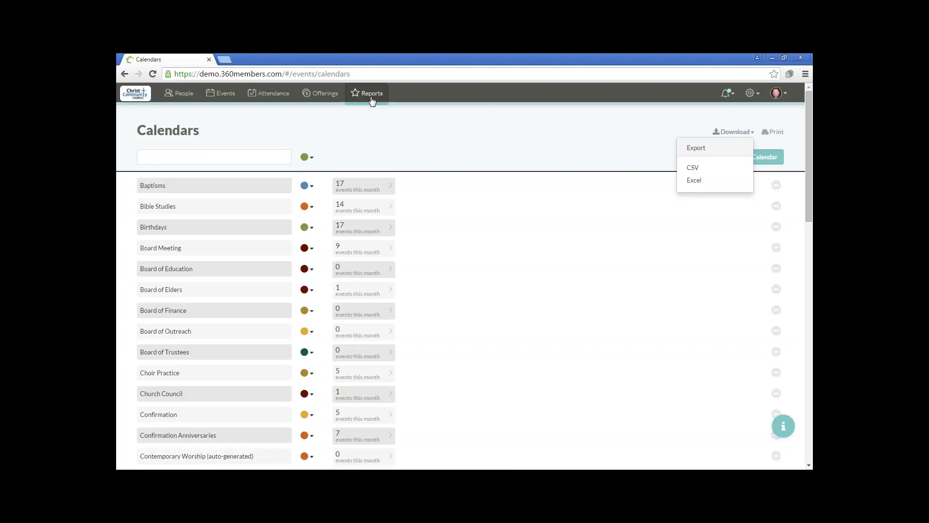
pyautogui.click(516, 124)
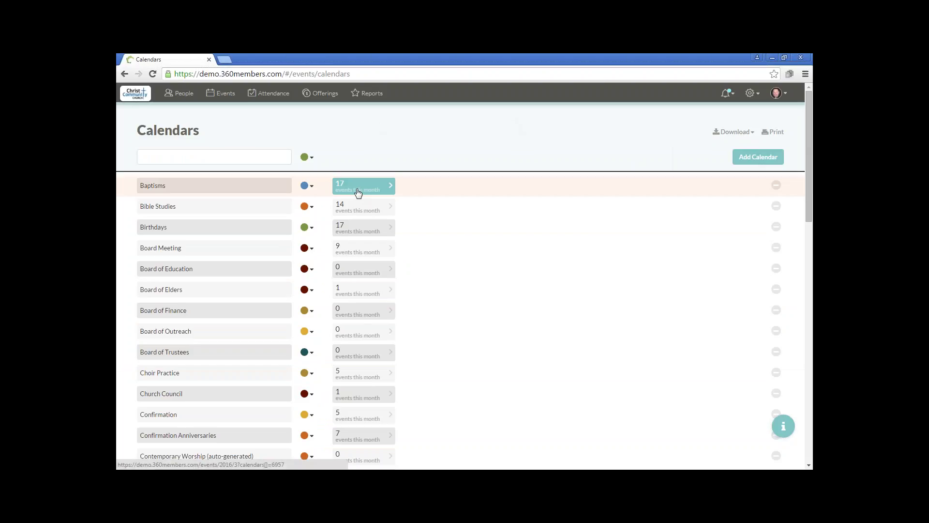
# - Open the Birthdays calendar's 17 events in month view, browsing back five months then forward to March 2016
pyautogui.click(369, 233)
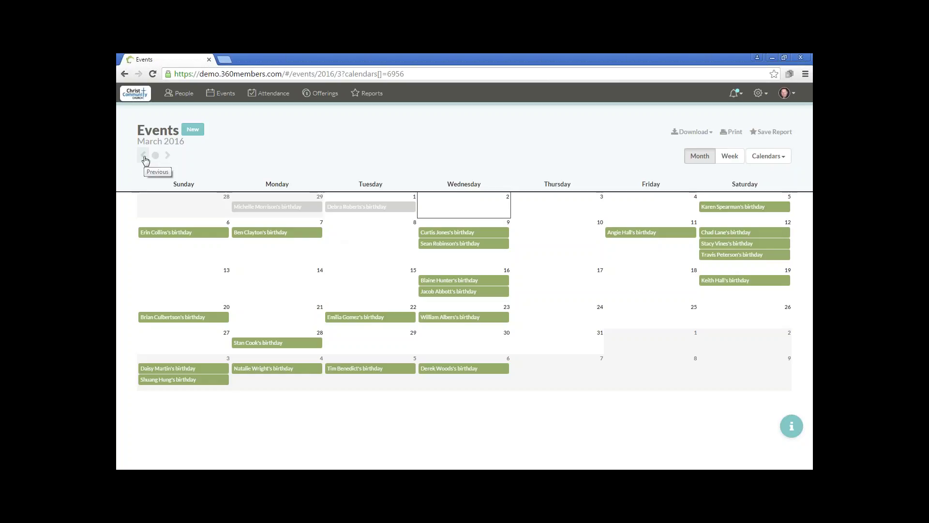
pyautogui.click(145, 157)
pyautogui.click(144, 157)
pyautogui.click(144, 157)
pyautogui.click(144, 157)
pyautogui.click(144, 157)
pyautogui.click(144, 156)
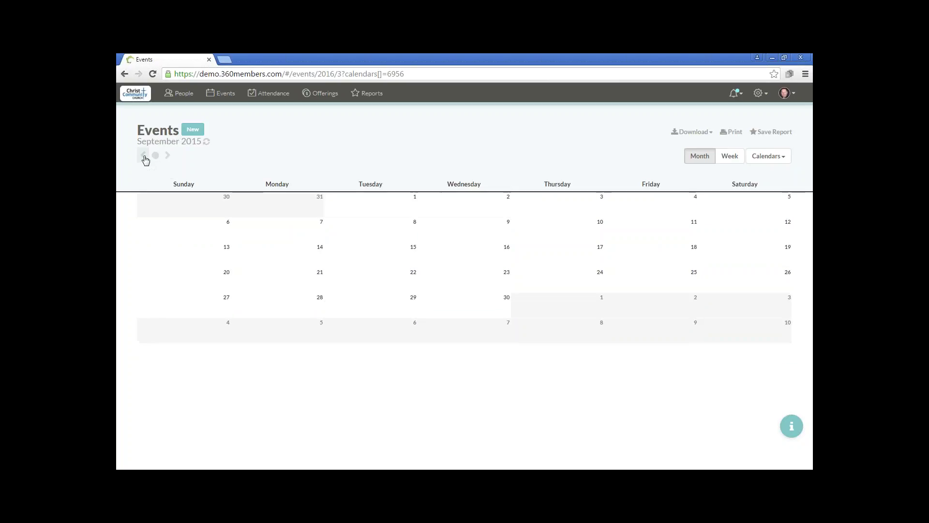
pyautogui.click(145, 158)
pyautogui.click(144, 158)
pyautogui.click(168, 159)
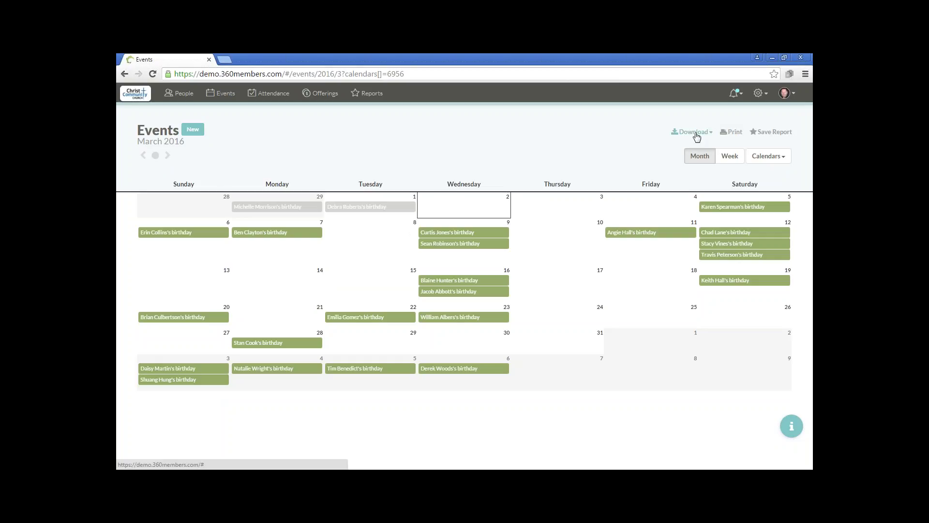
# - Export the March 2016 events calendar as the Word file Events.docx
pyautogui.click(696, 136)
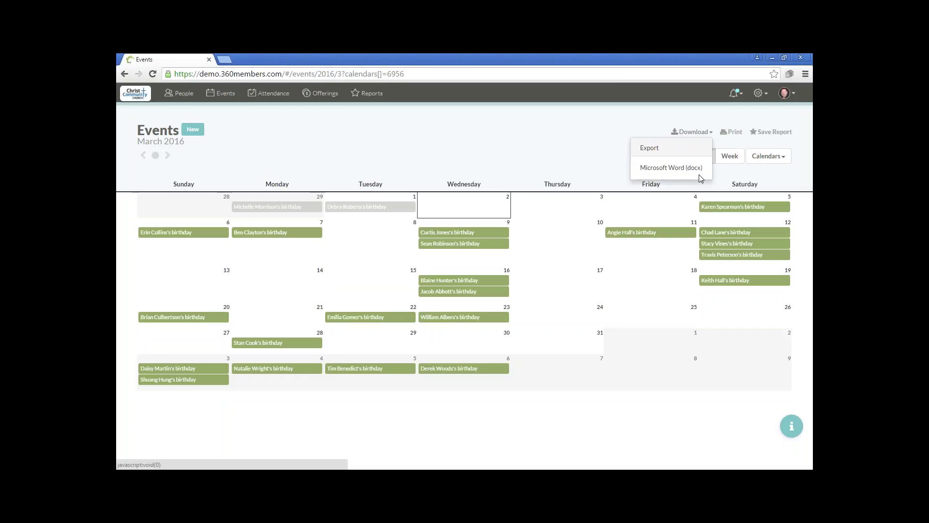
pyautogui.click(577, 150)
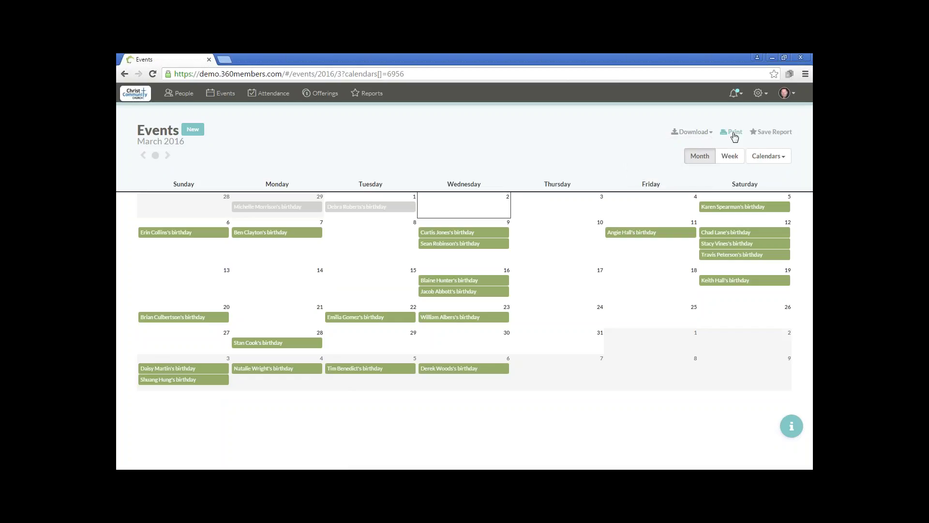
pyautogui.click(735, 136)
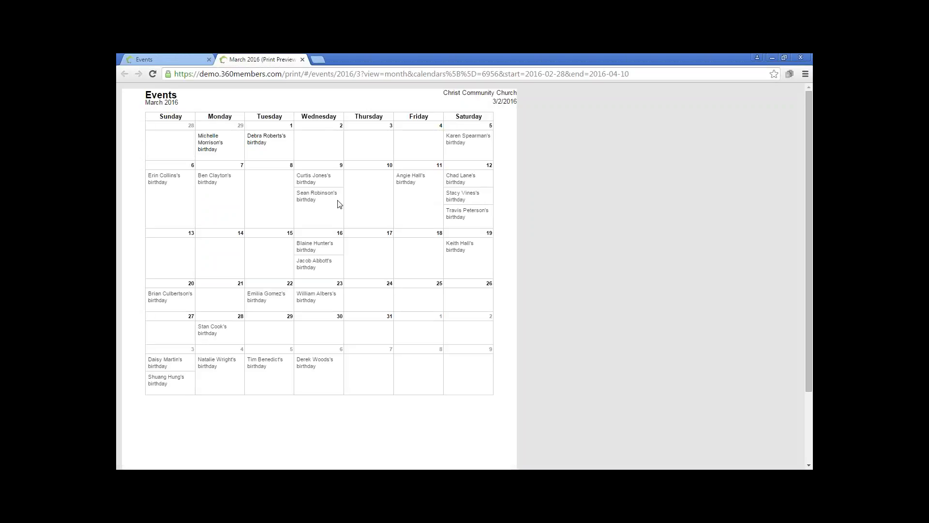
pyautogui.click(302, 60)
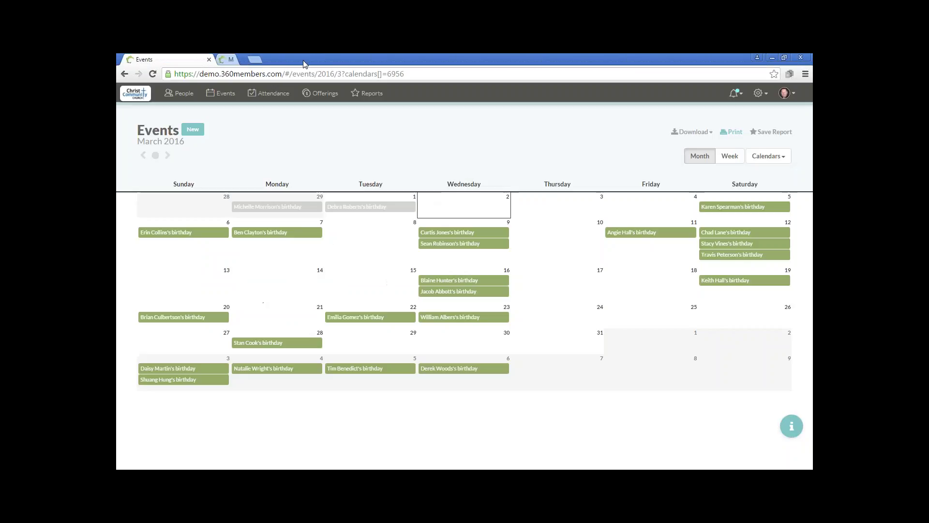
pyautogui.click(692, 133)
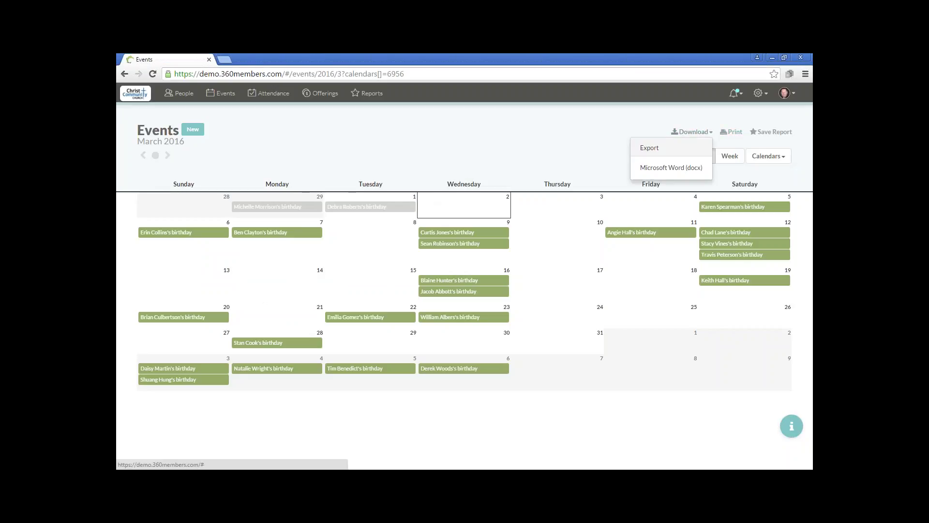
pyautogui.click(672, 168)
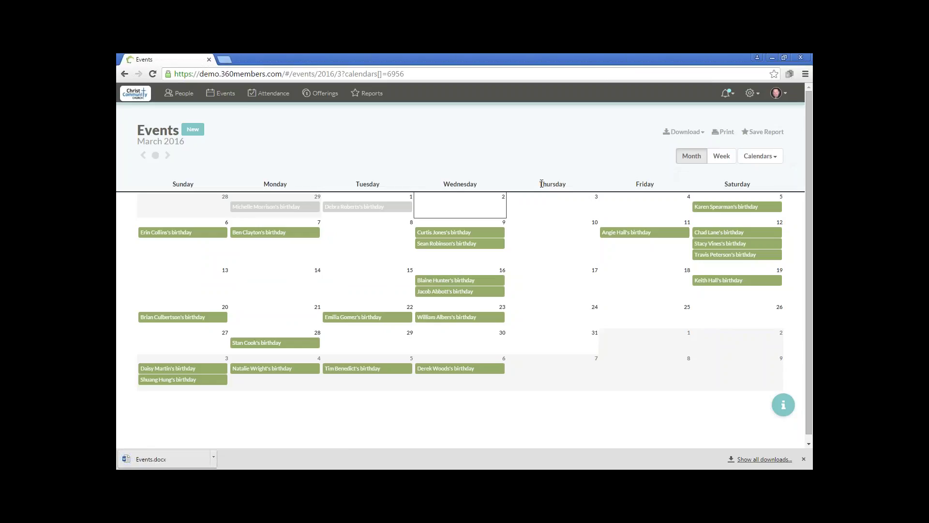
# - Open Events.docx in Word, enable editing, hide the Navigation pane, then close Word
pyautogui.click(155, 459)
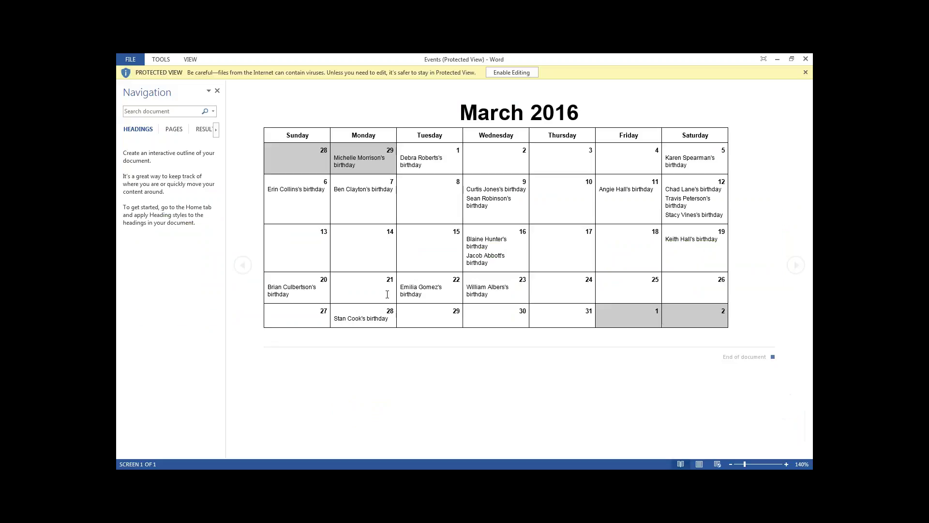
pyautogui.click(511, 72)
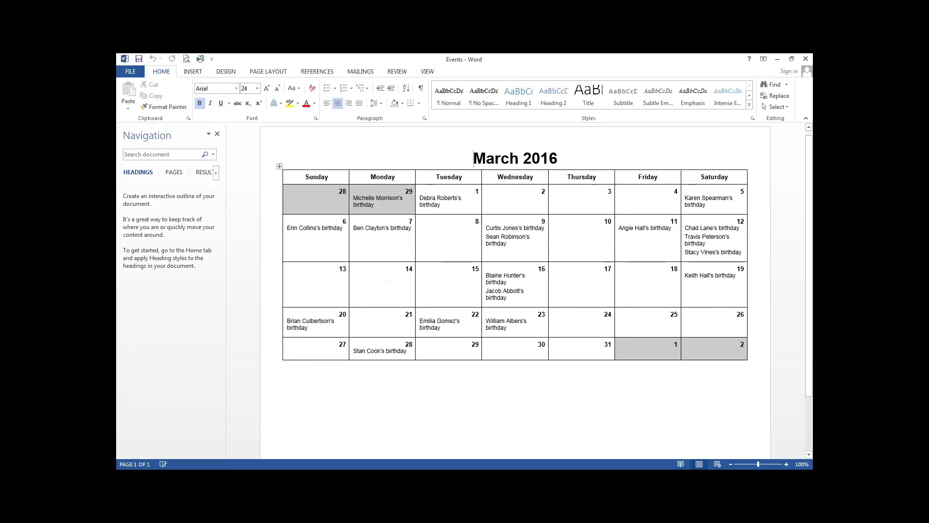
pyautogui.click(217, 134)
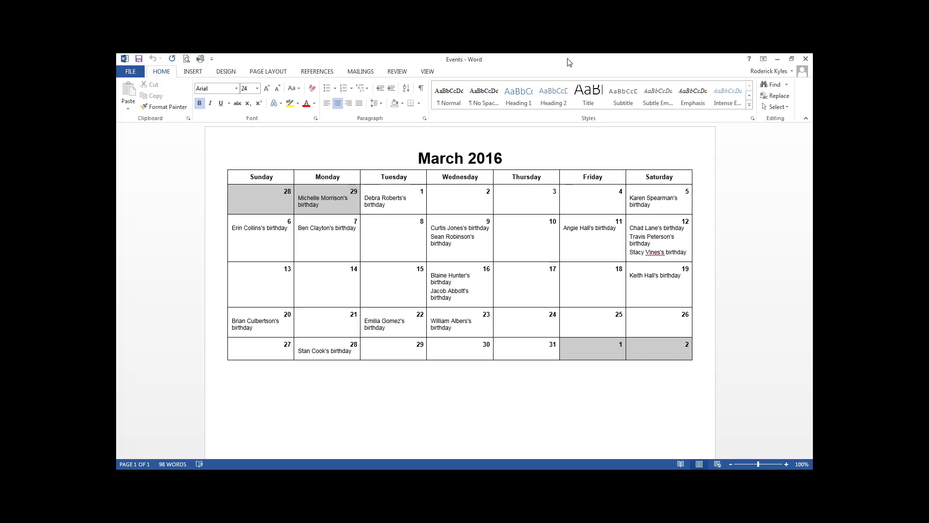
pyautogui.rightClick(481, 60)
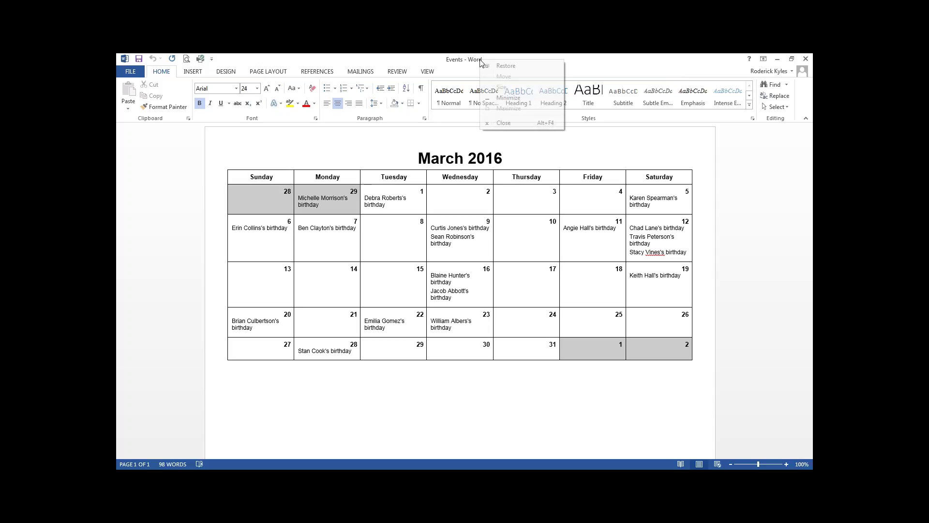
pyautogui.click(504, 123)
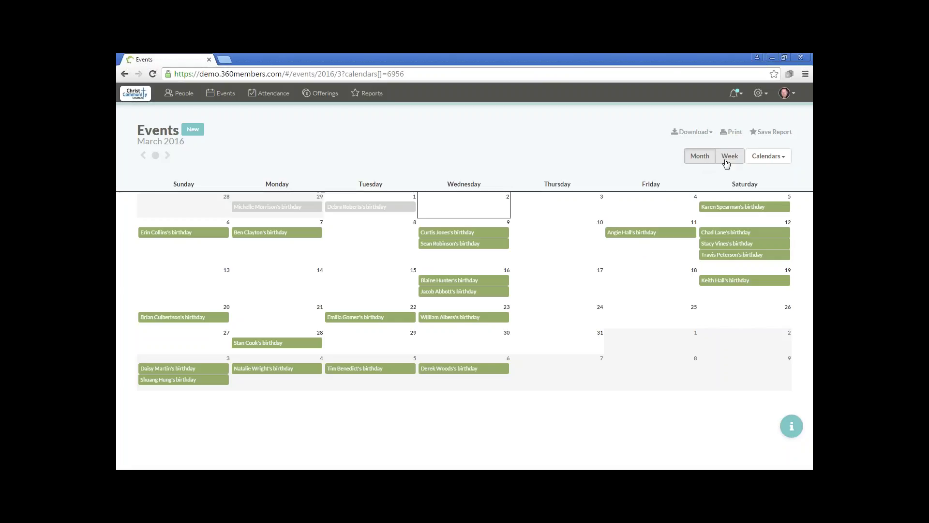
# - Check the Calendars list, cancel Save Report, and go to the Reports page
pyautogui.click(780, 160)
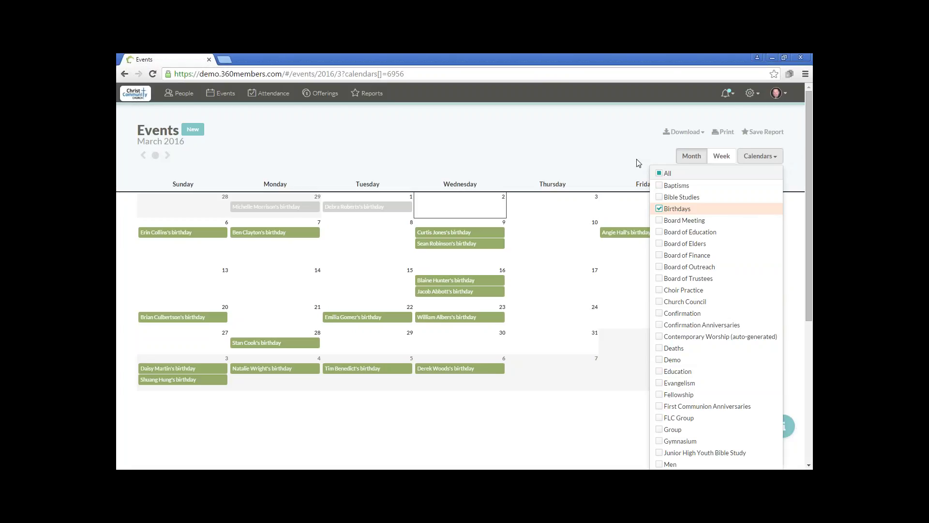
pyautogui.click(639, 163)
pyautogui.click(775, 133)
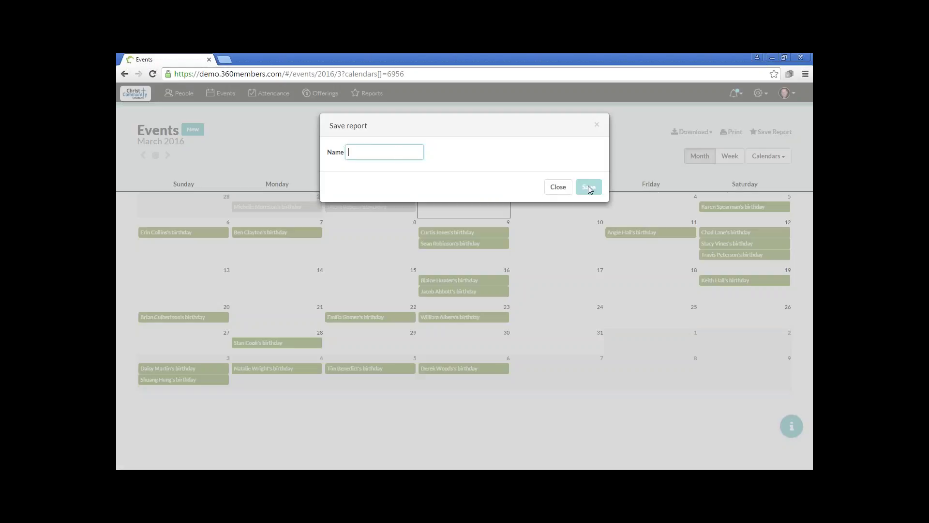
pyautogui.click(562, 188)
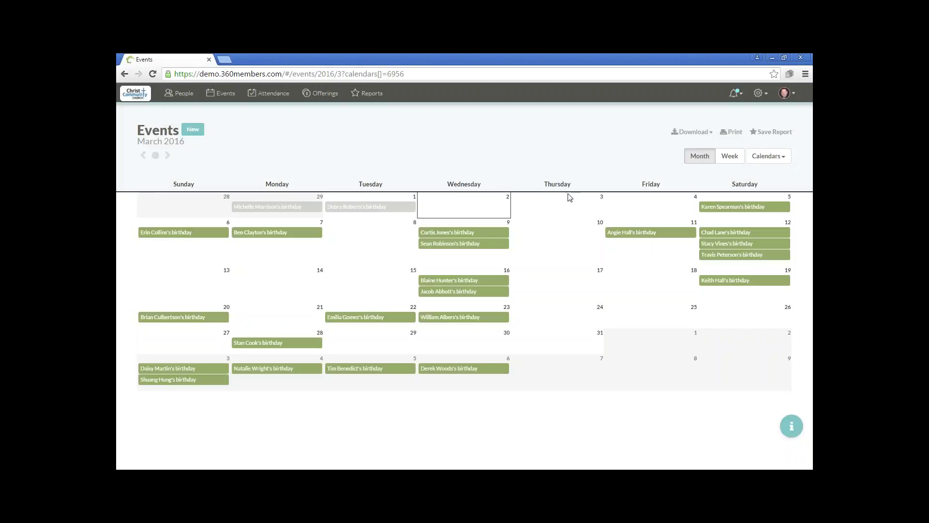
pyautogui.click(372, 95)
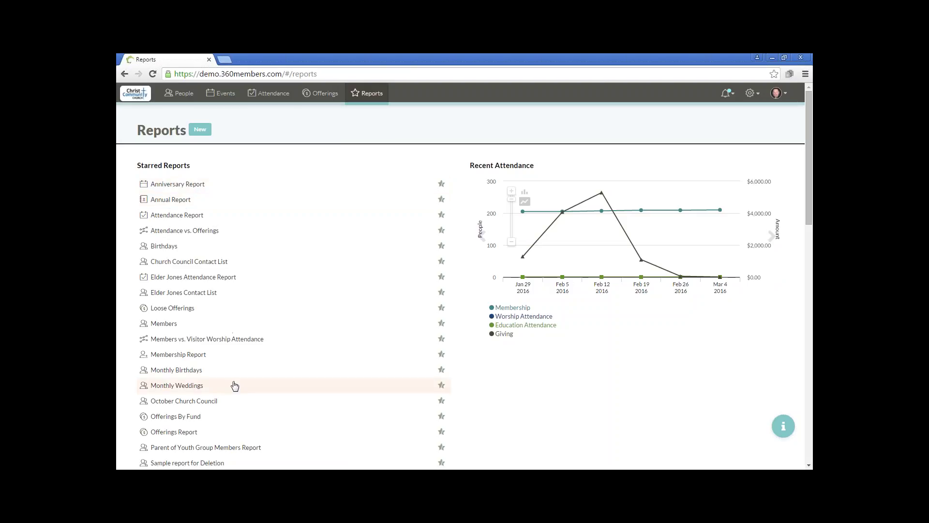
# - Go back to the Events calendar for March 2016
pyautogui.click(228, 96)
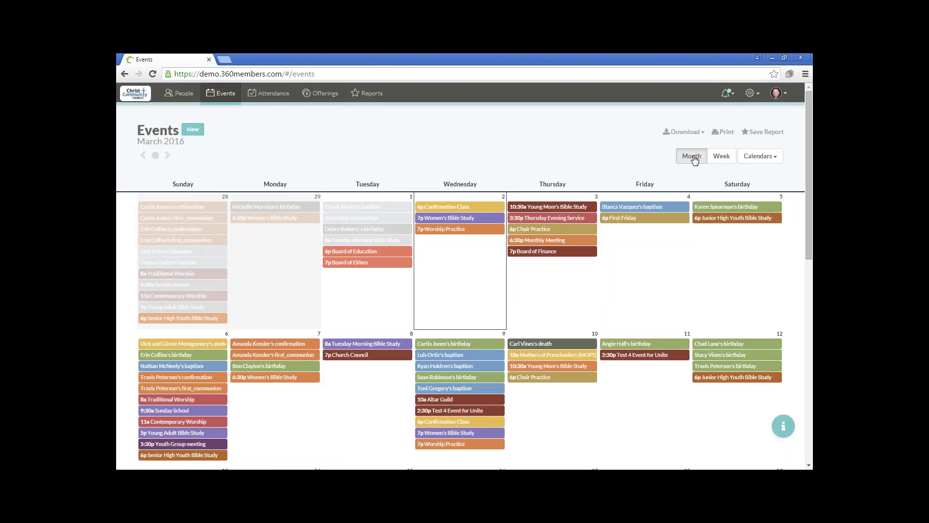
# - Switch the Events page to the Mar 20–26, 2016 week list
pyautogui.moveTo(808, 211); pyautogui.dragTo(806, 180)
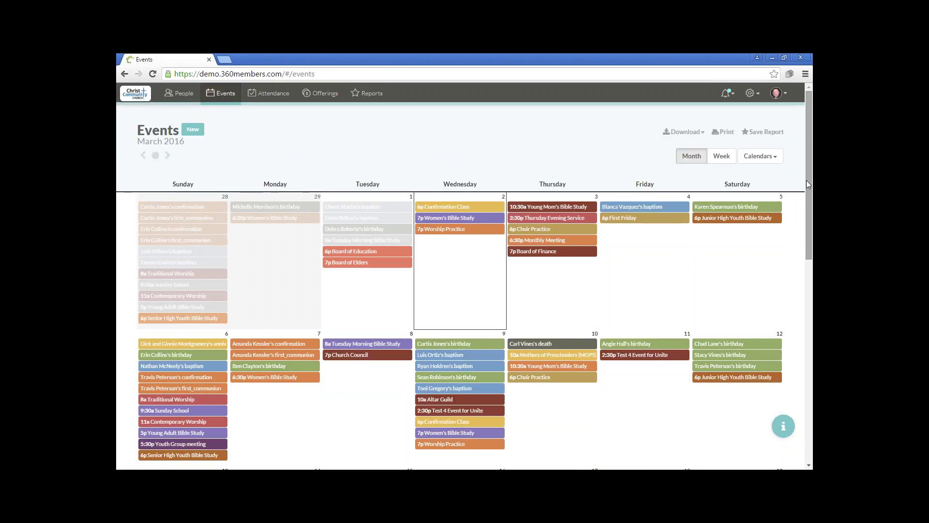
pyautogui.click(722, 161)
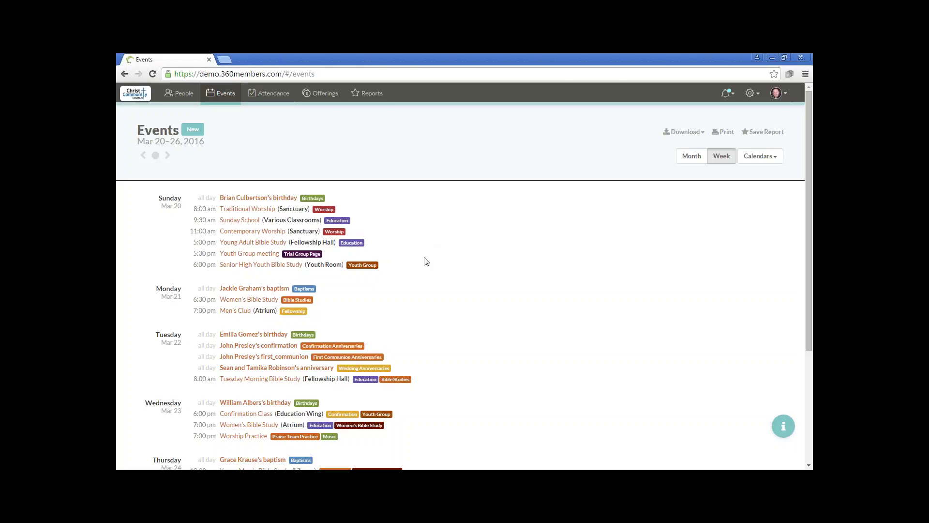
pyautogui.moveTo(808, 263); pyautogui.dragTo(803, 225)
# - Clear all calendars, then show only Birthdays and Wedding Anniversaries
pyautogui.click(758, 157)
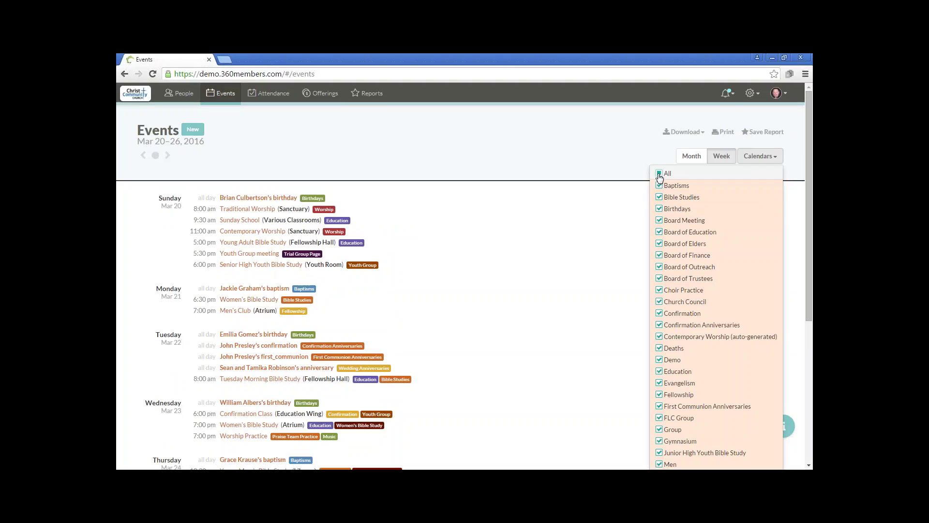
pyautogui.click(659, 175)
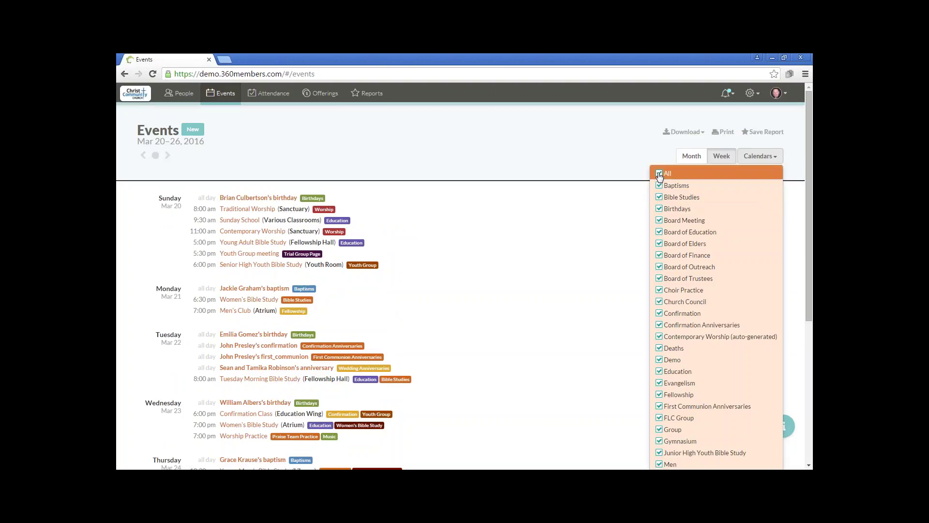
pyautogui.click(659, 175)
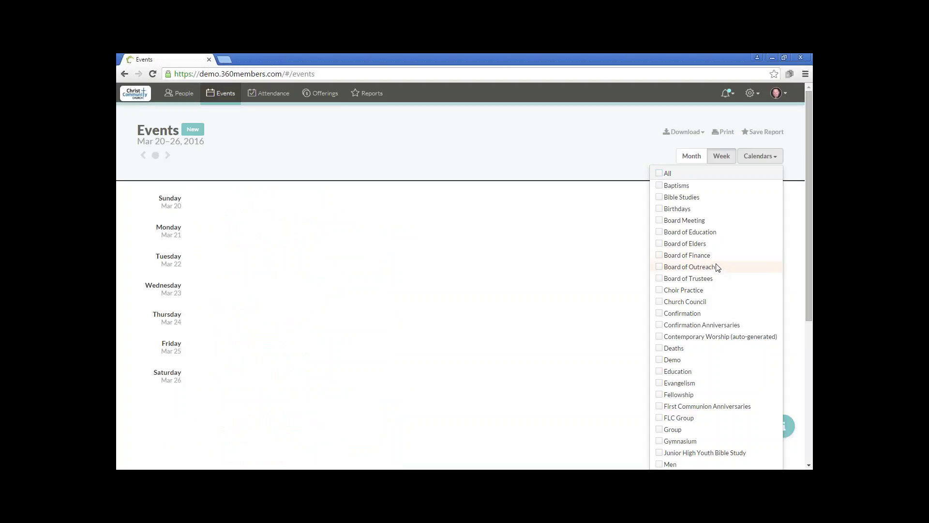
pyautogui.click(659, 208)
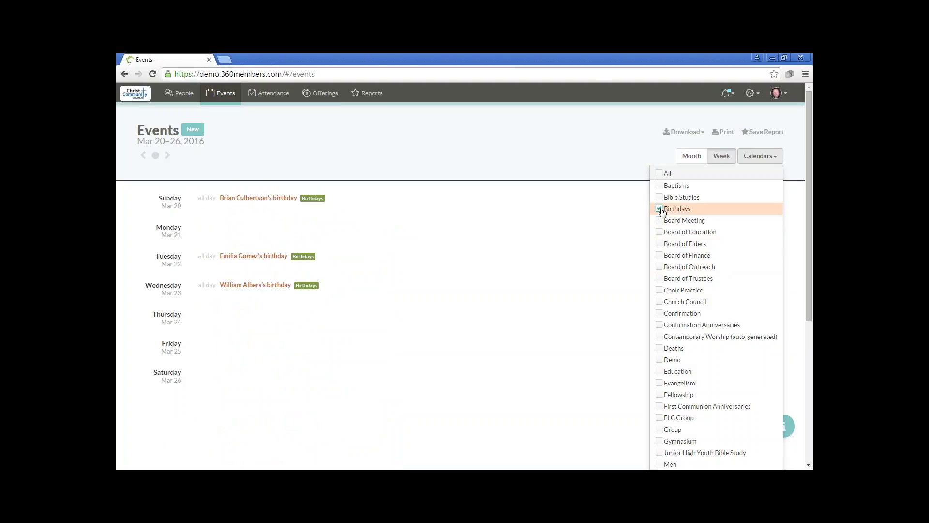
pyautogui.scroll(-5, 741, 262)
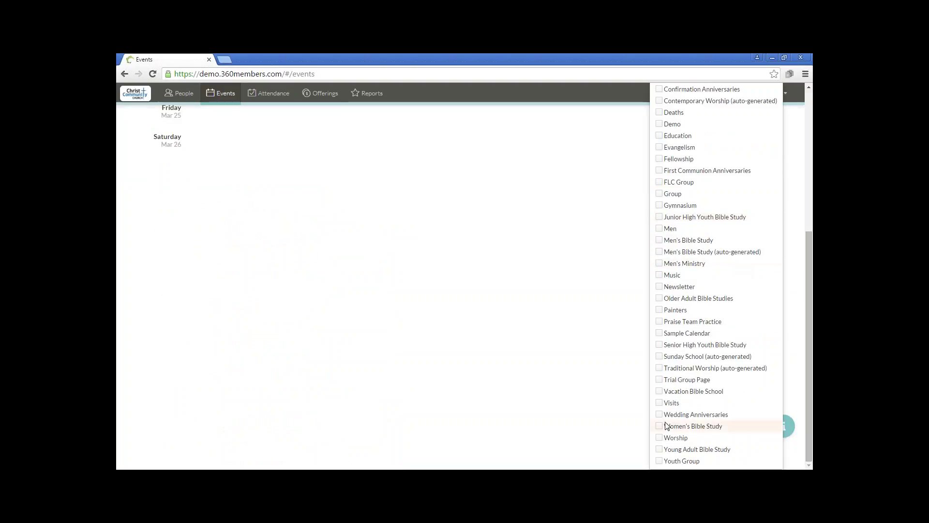
pyautogui.click(659, 415)
pyautogui.scroll(5, 709, 365)
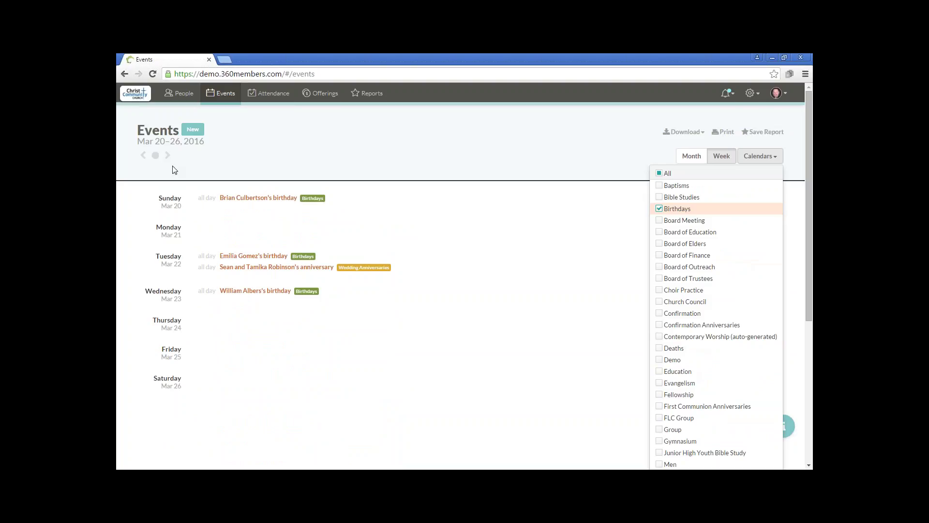
# - Step back through the March weeks, then return to the month view
pyautogui.click(144, 156)
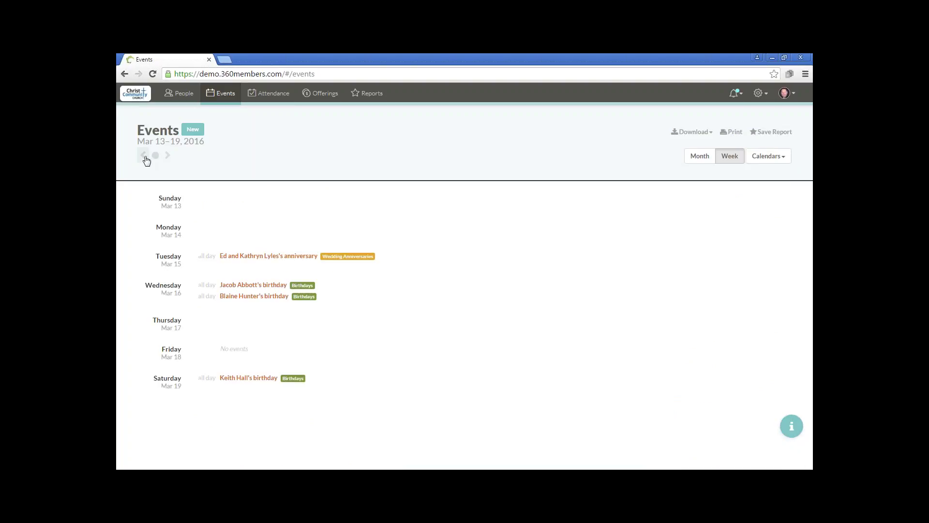
pyautogui.click(144, 156)
pyautogui.click(168, 158)
pyautogui.click(698, 160)
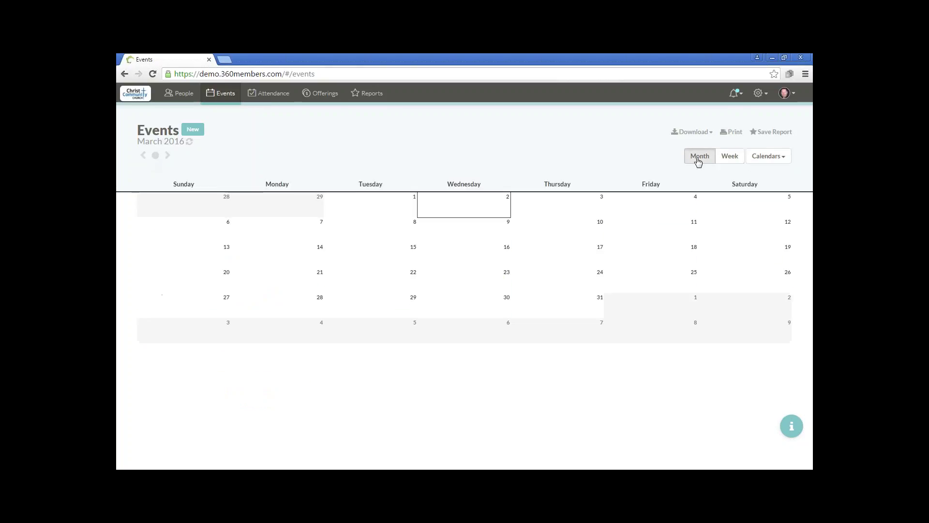
# - Add the Worship calendar and hide Wedding Anniversaries
pyautogui.click(766, 157)
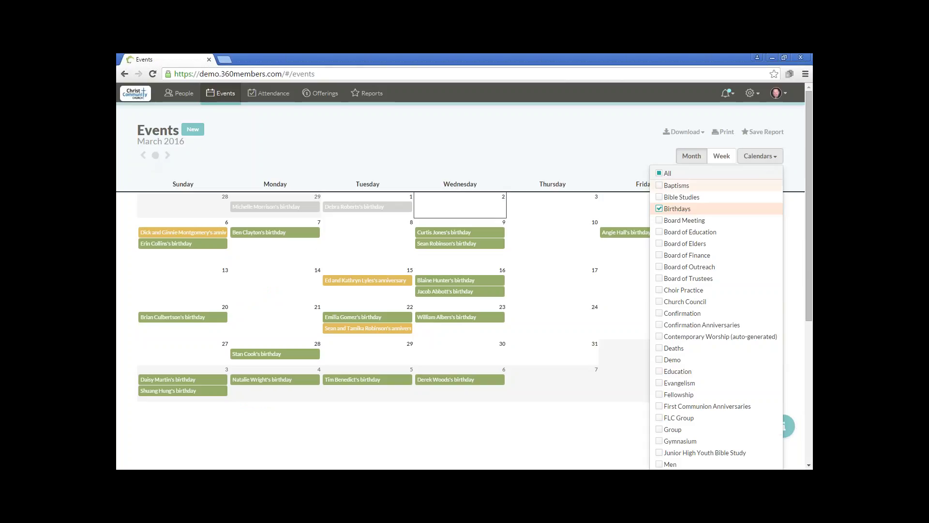
pyautogui.scroll(-5, 715, 252)
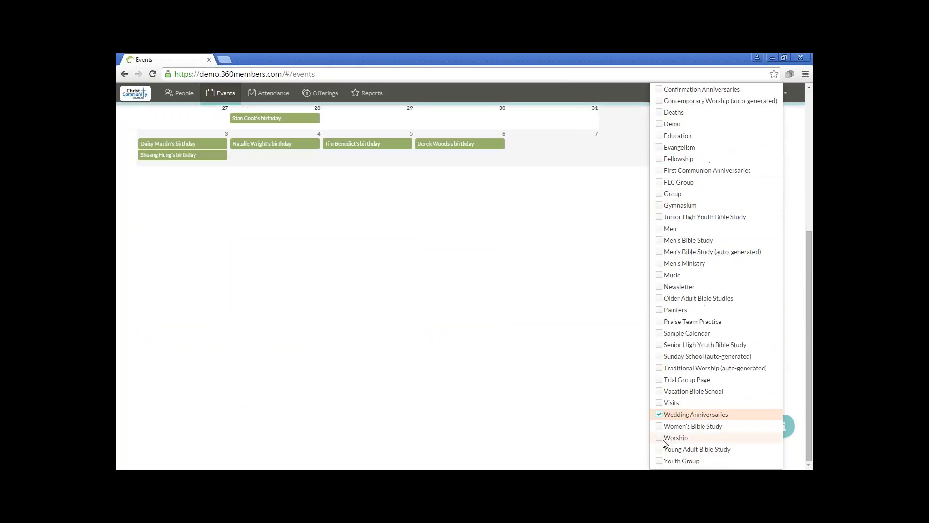
pyautogui.click(659, 437)
pyautogui.click(659, 414)
pyautogui.scroll(5, 678, 319)
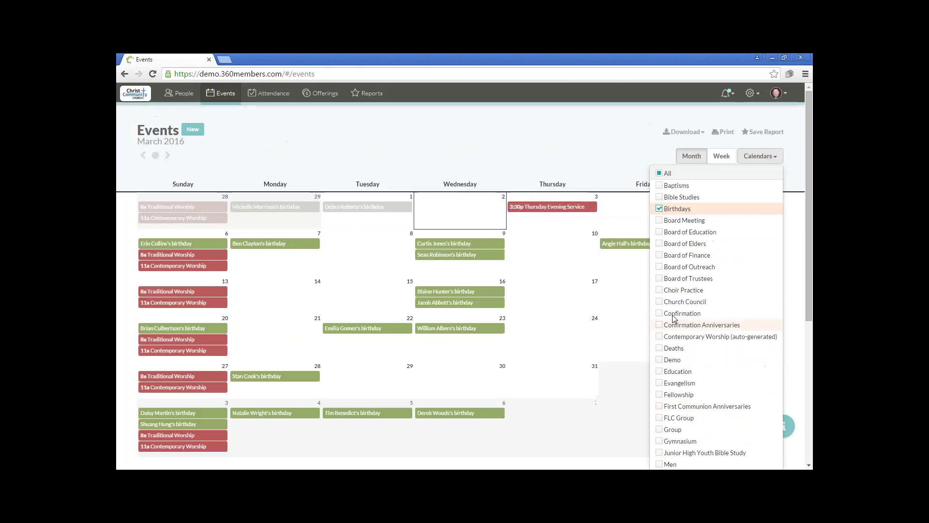
# - Close the Calendars list and move back to February 2016
pyautogui.click(538, 136)
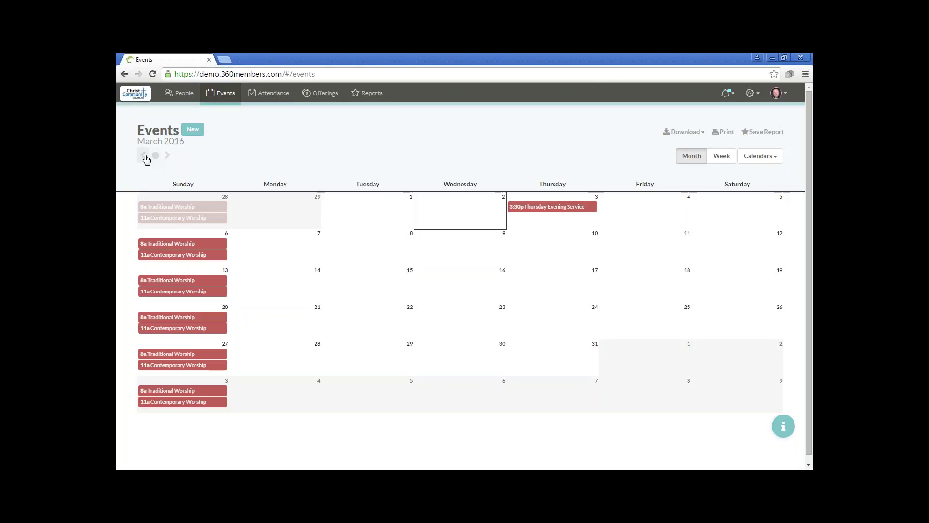
pyautogui.click(144, 156)
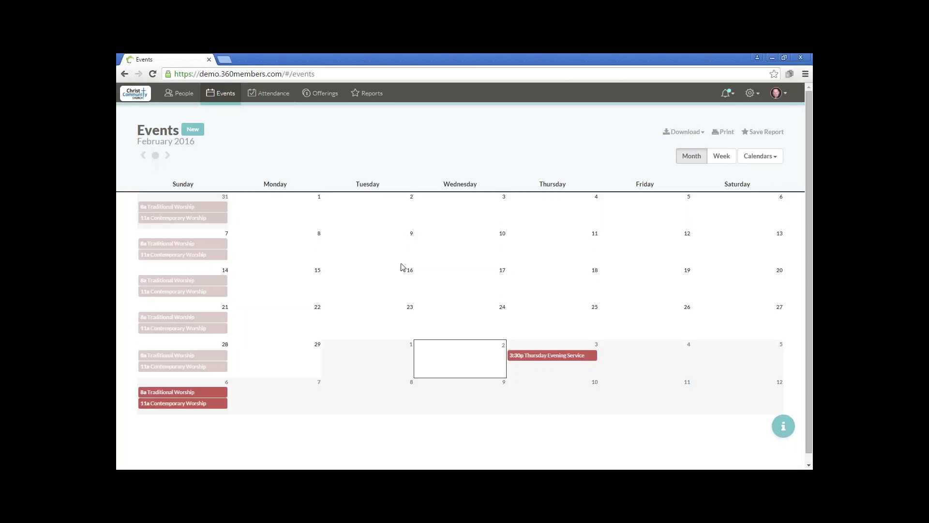
# - Create a 'Saturday Worship' event on Feb 27, 2016 on the Worship calendar
pyautogui.click(752, 318)
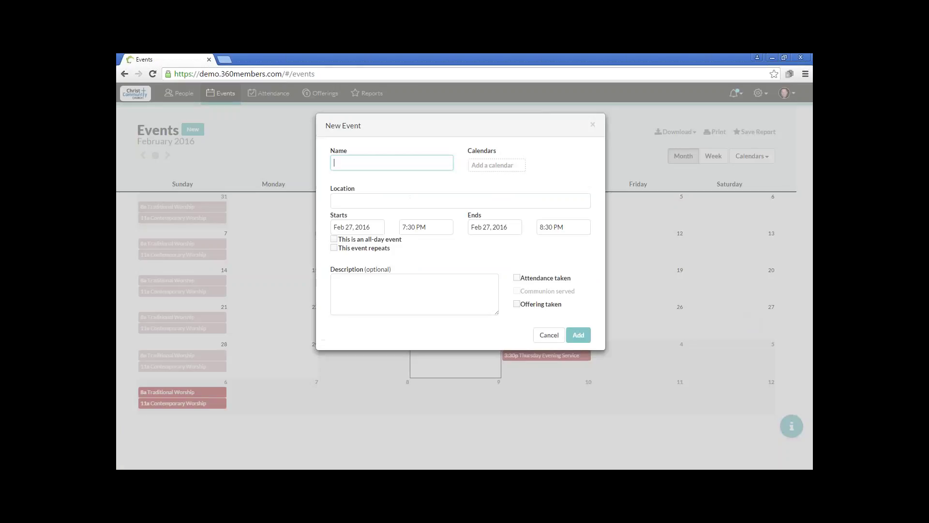
pyautogui.write('Saturday Worship')
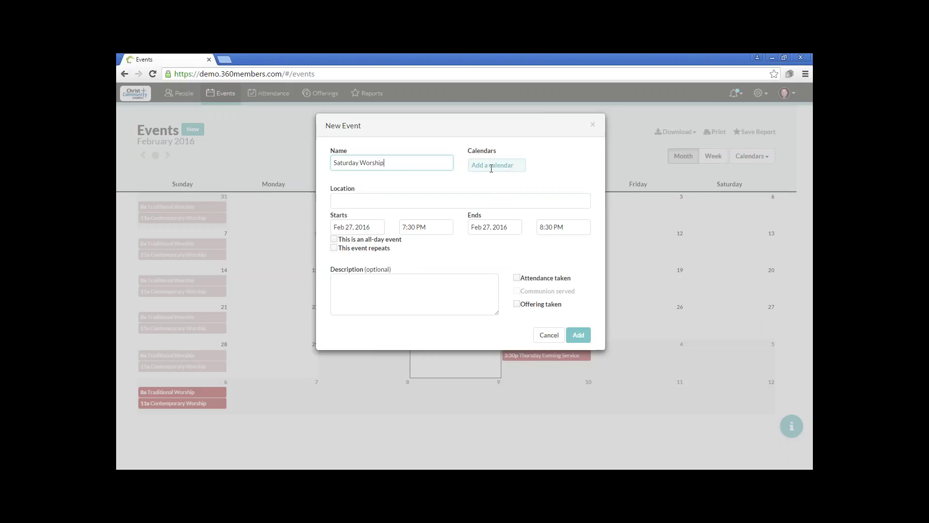
pyautogui.click(491, 168)
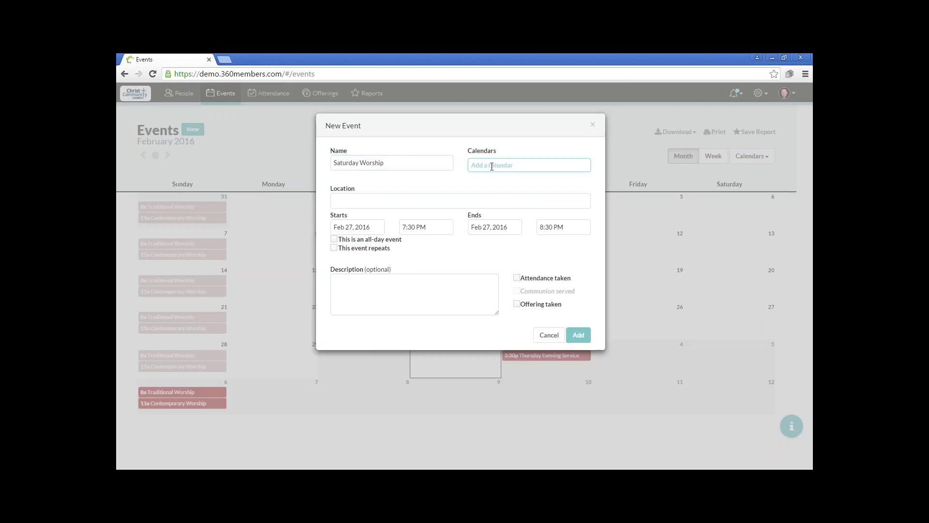
pyautogui.write('wo')
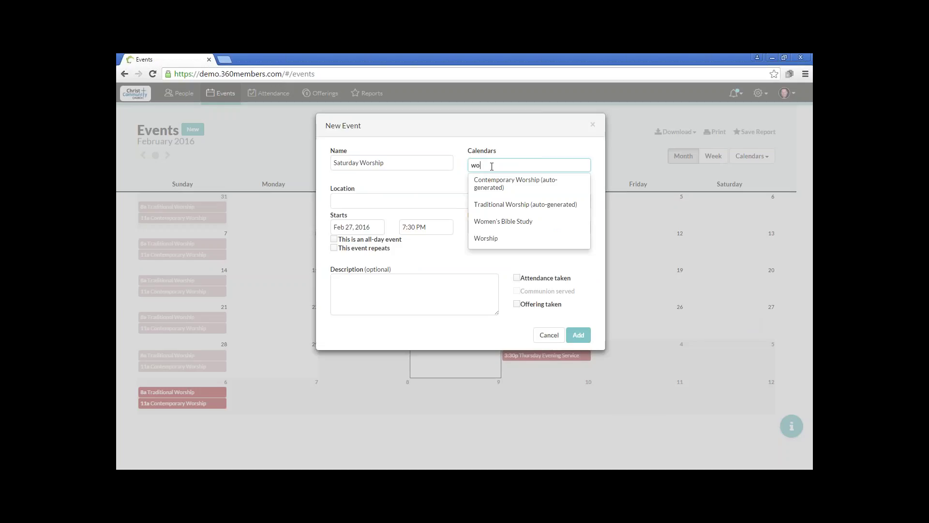
pyautogui.press('Down')
pyautogui.press('Down')
pyautogui.press('Down')
pyautogui.press('Down')
pyautogui.press('Return')
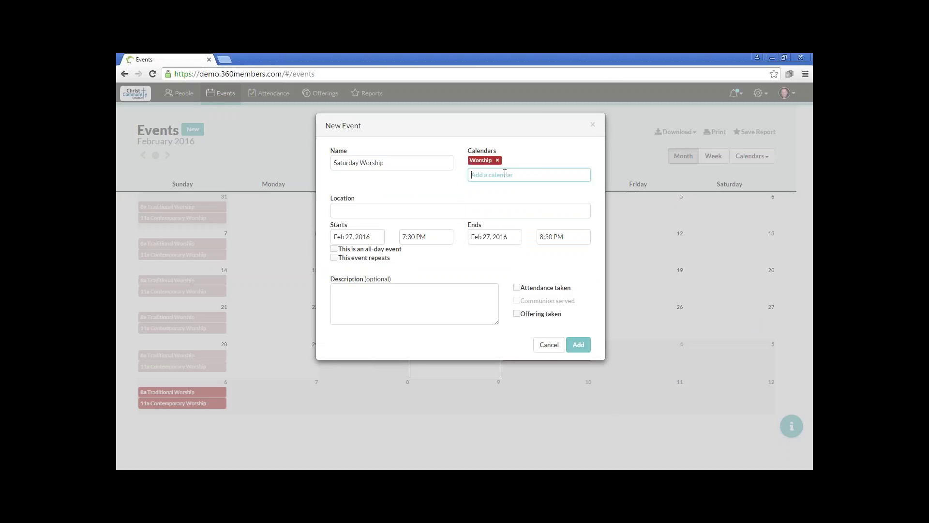
# - Add and then remove Traditional Worship (auto-generated), leaving only Worship
pyautogui.write('wor')
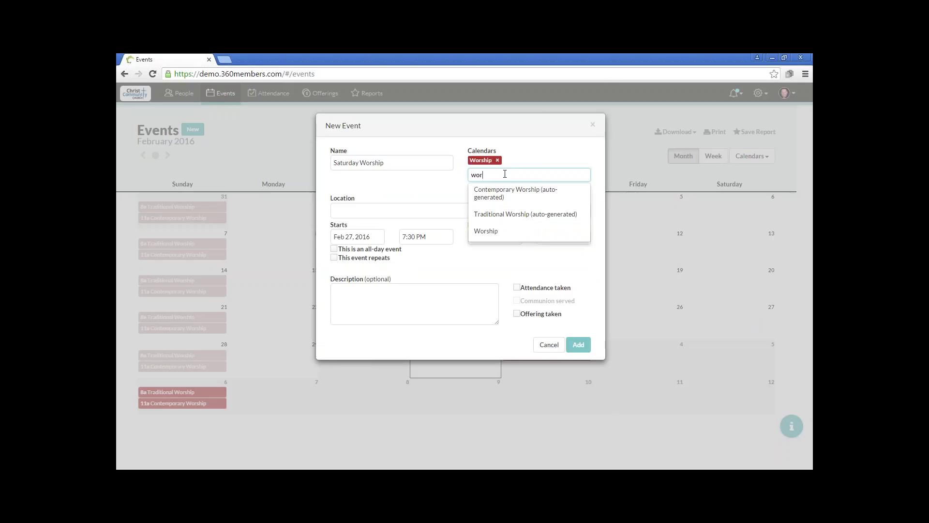
pyautogui.click(506, 219)
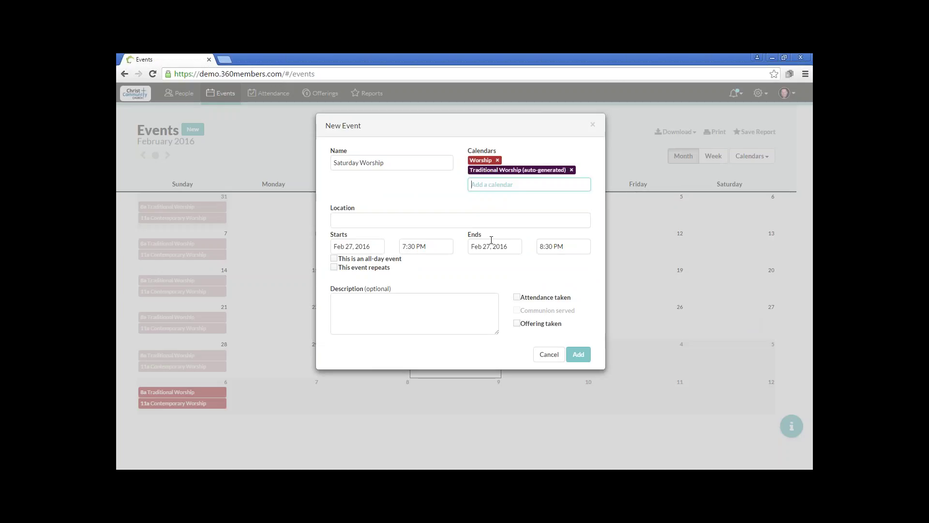
pyautogui.click(571, 169)
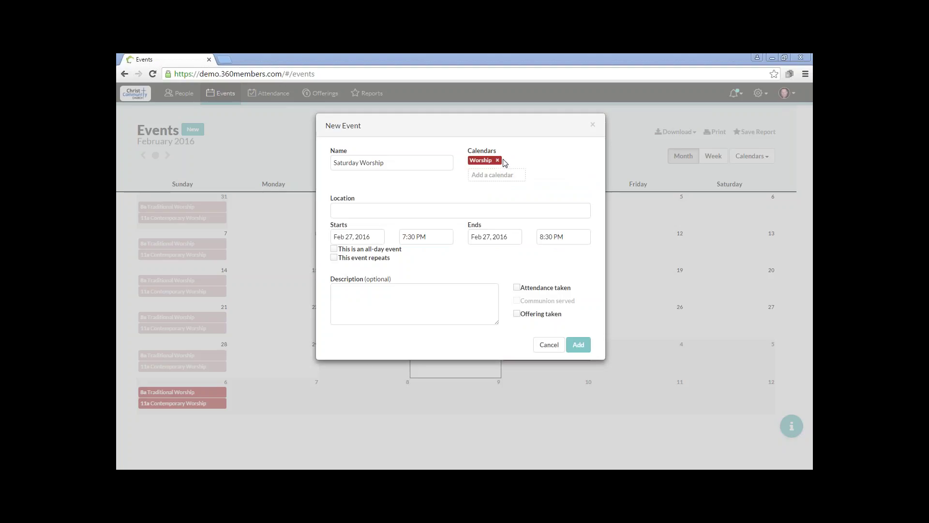
# - Set location to Sanctuary, start time to 5:00 PM, and make the event repeat weekly
pyautogui.click(347, 210)
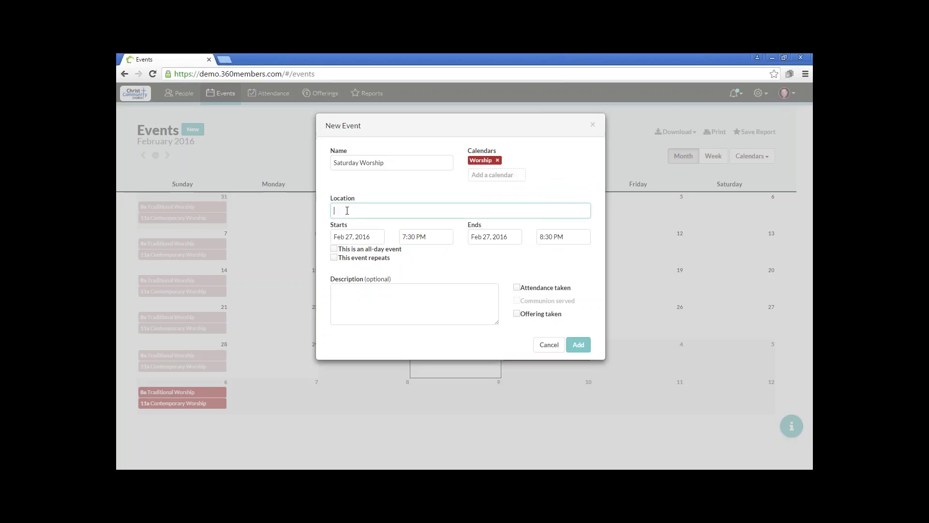
pyautogui.write('San')
pyautogui.press('Down')
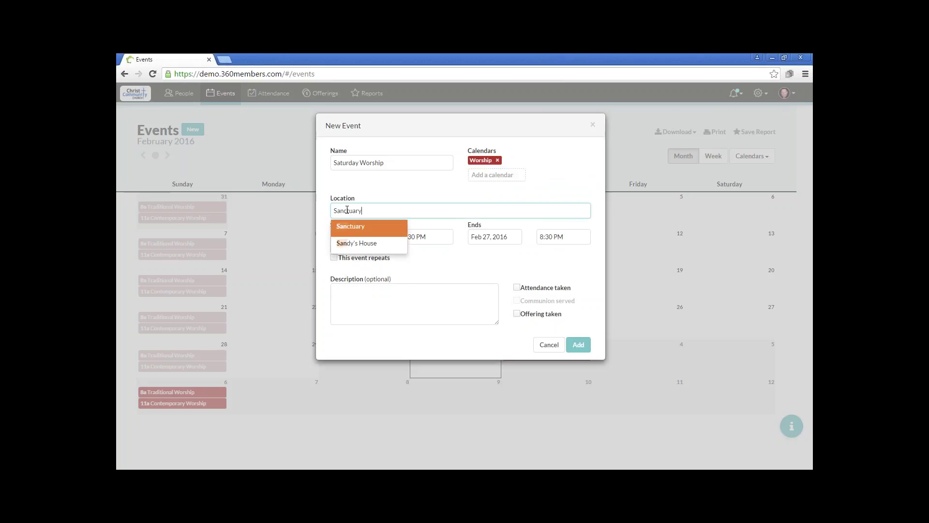
pyautogui.press('Return')
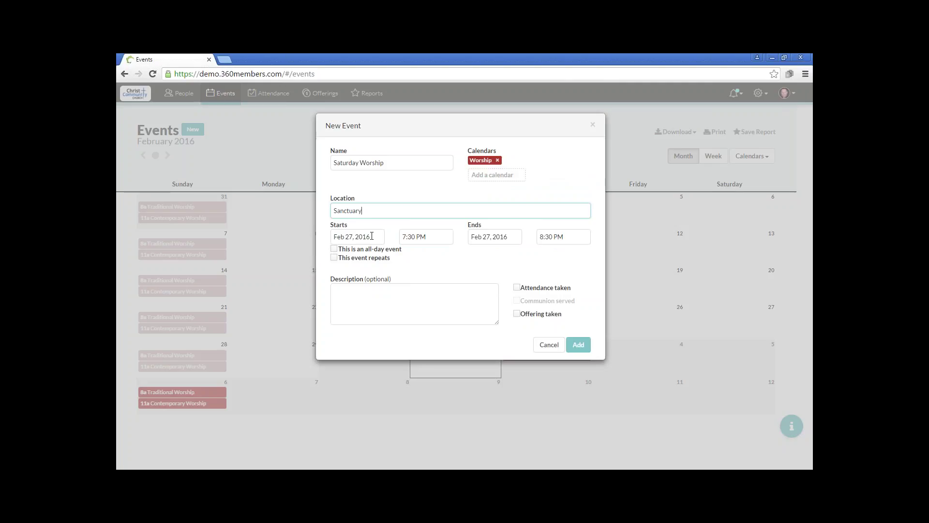
pyautogui.click(418, 236)
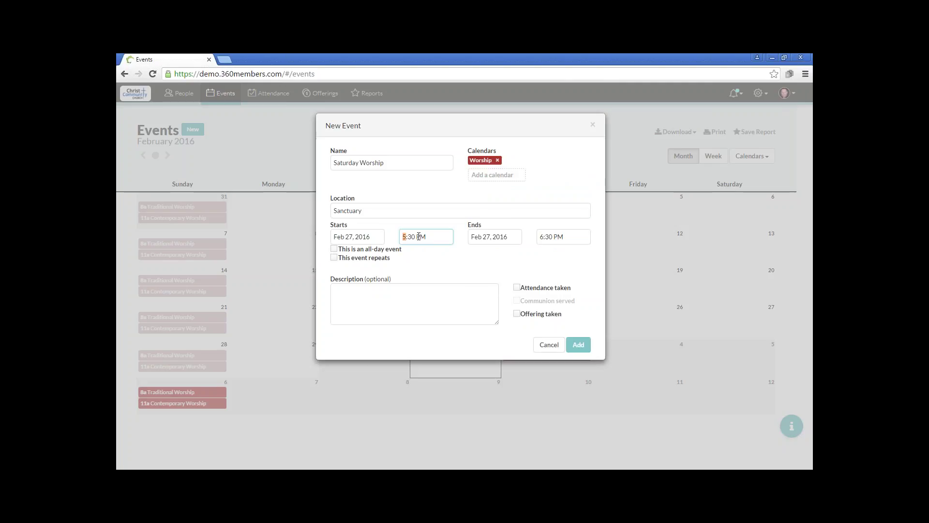
pyautogui.write('500')
pyautogui.click(336, 260)
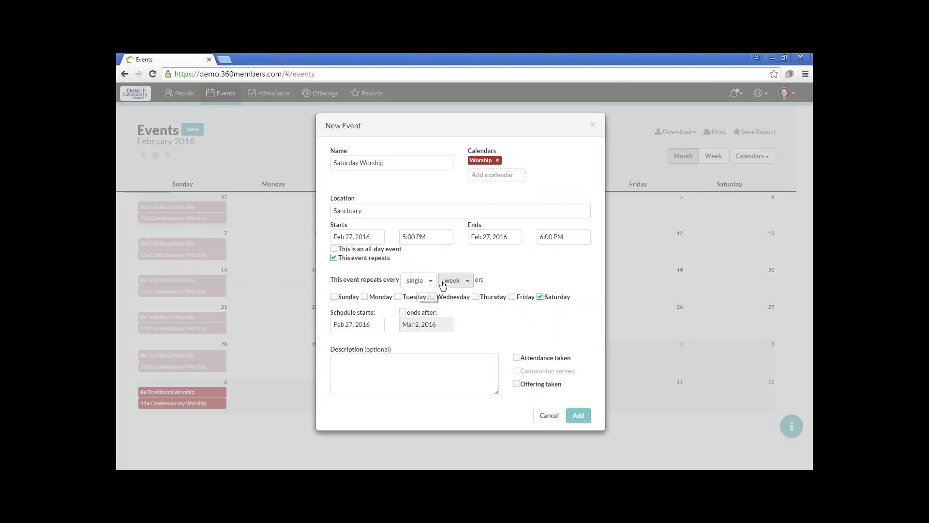
# - End the weekly repeat on Apr 2, 2016
pyautogui.click(403, 312)
pyautogui.click(409, 324)
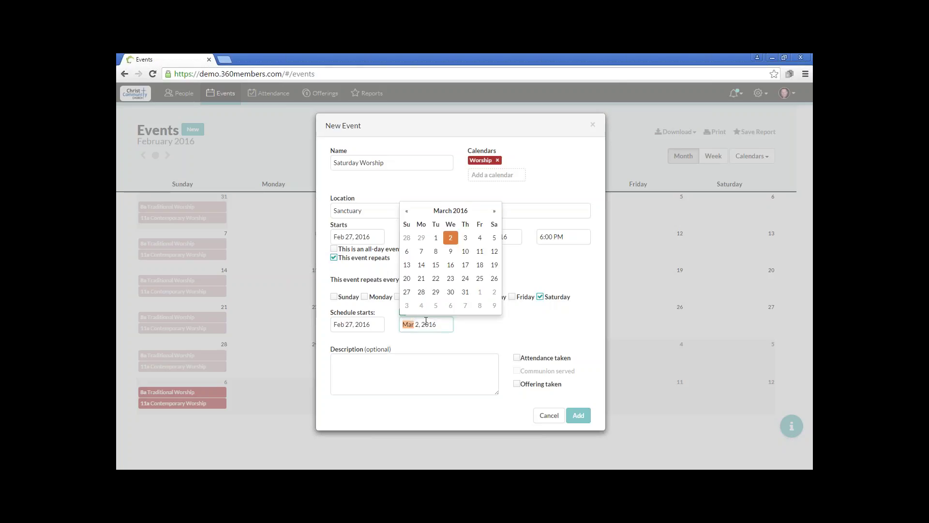
pyautogui.click(465, 293)
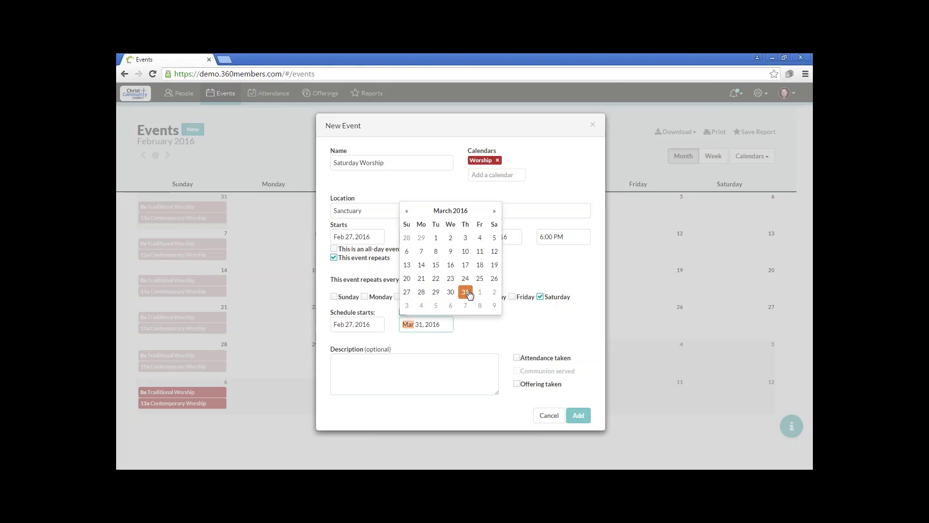
pyautogui.click(494, 292)
pyautogui.press('Tab')
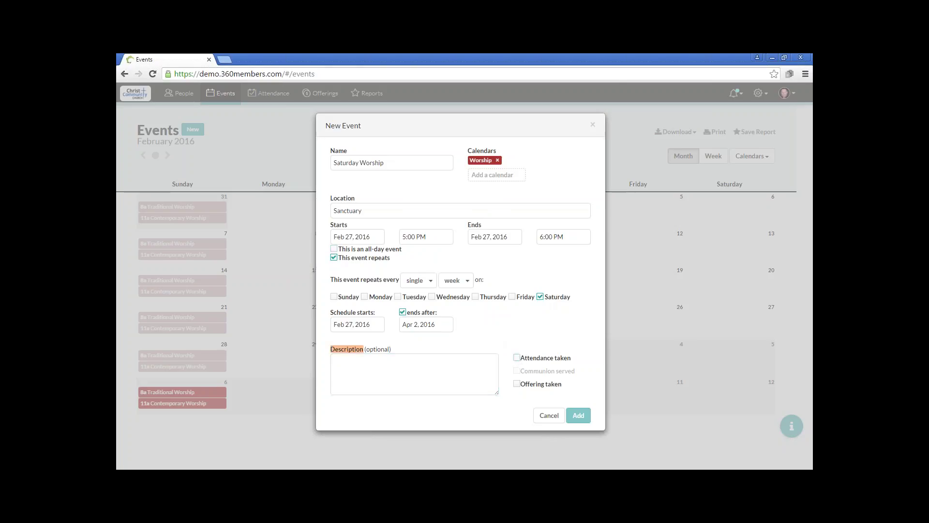
# - Mark Attendance taken, Communion served and Offering taken
pyautogui.click(516, 358)
pyautogui.click(419, 355)
pyautogui.click(517, 370)
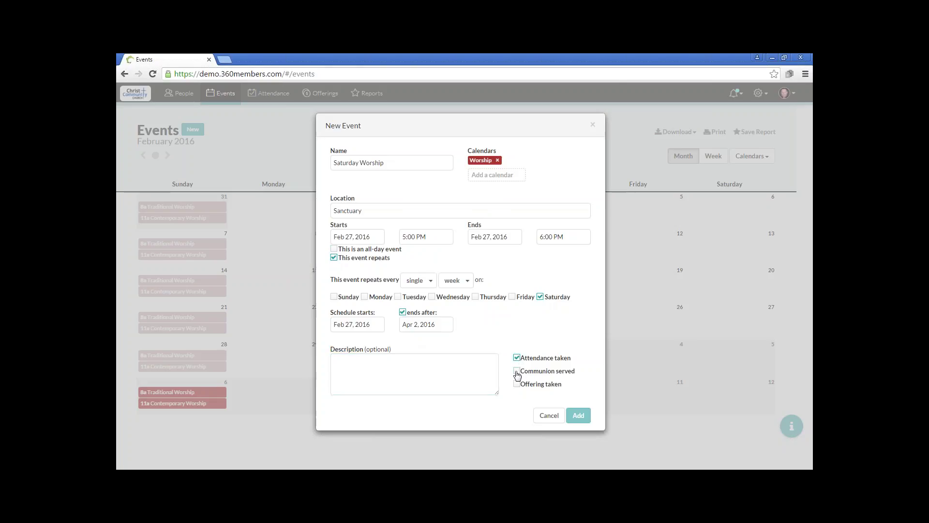
pyautogui.click(517, 384)
# - Add the recurring Saturday Worship event to the calendar and start a new event on Feb 26, 2016
pyautogui.click(583, 418)
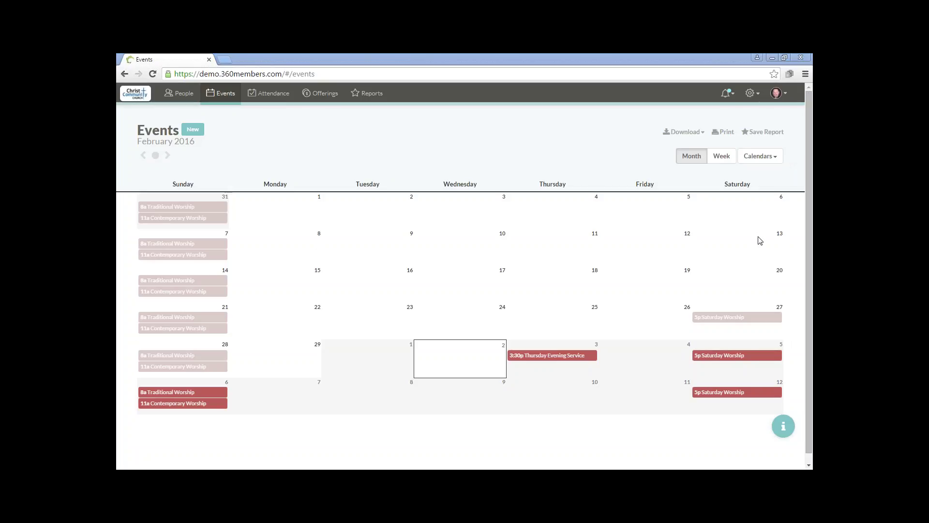
pyautogui.moveTo(731, 393)
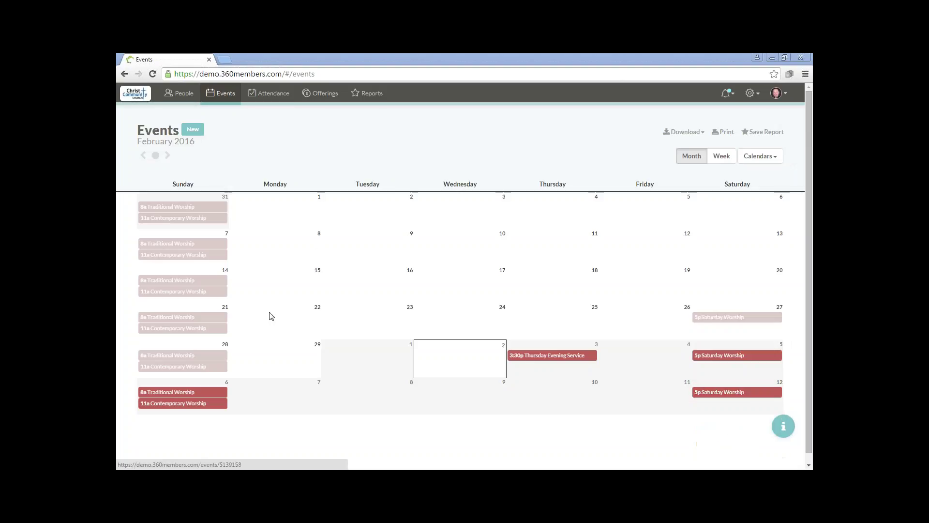
pyautogui.moveTo(189, 290)
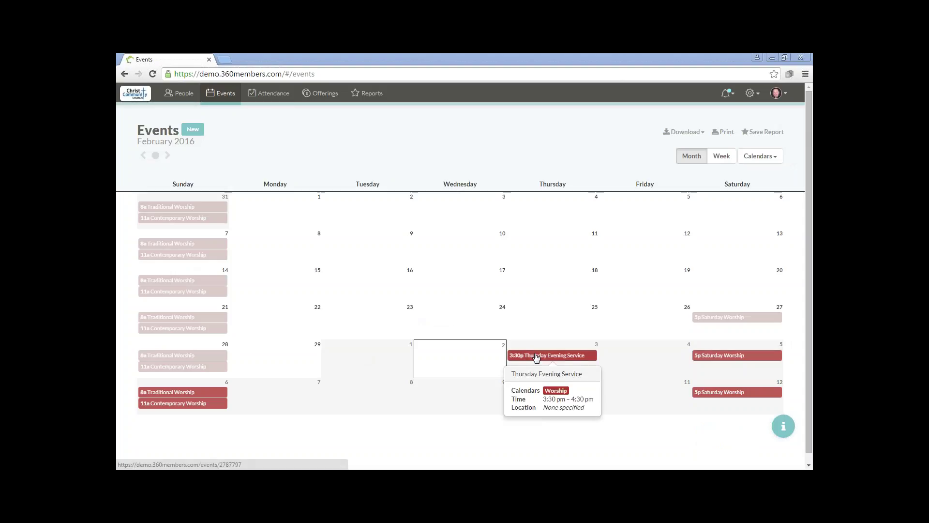
pyautogui.moveTo(205, 405)
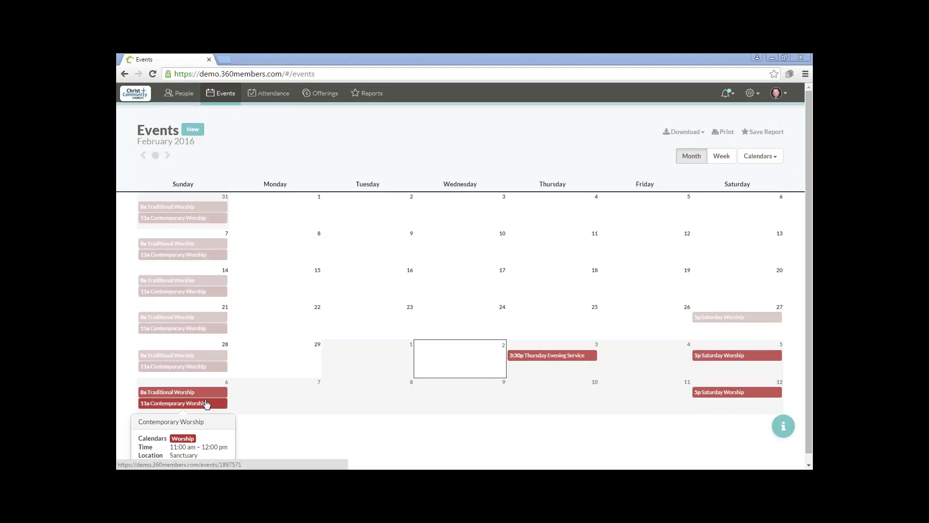
pyautogui.click(650, 328)
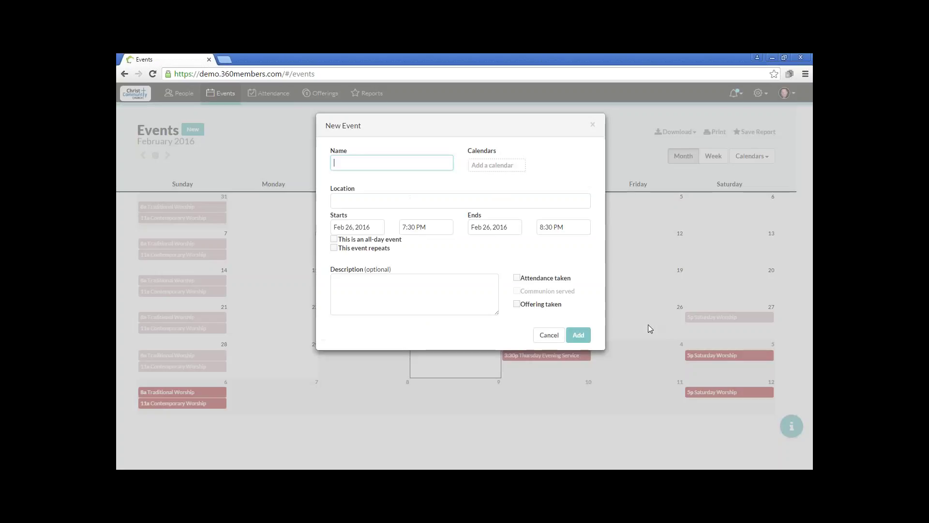
# - Name the new event 'Youth Movie Night'
pyautogui.click(415, 160)
pyautogui.write('F')
pyautogui.write('Youth Movie ')
pyautogui.write('Nit')
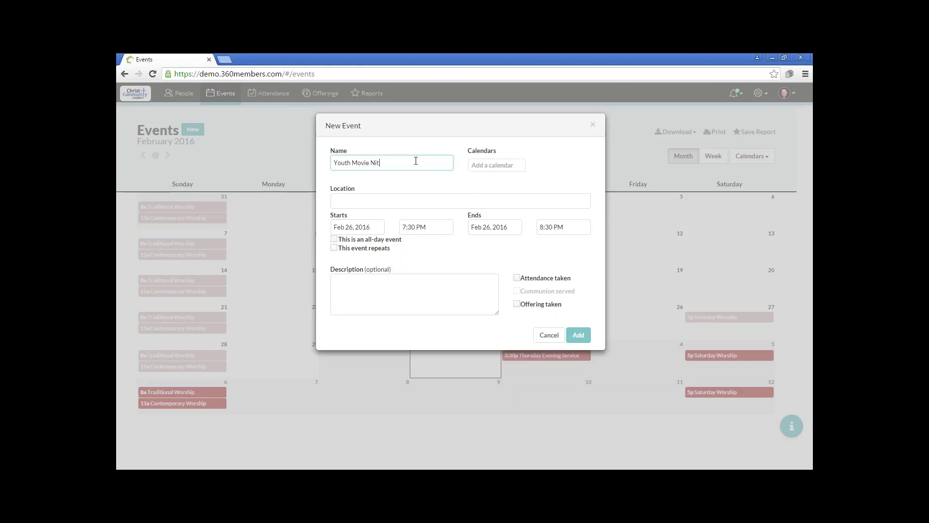
pyautogui.press('BackSpace')
pyautogui.write('ght')
# - Assign the event to the Youth Group calendar with Gymnasium as its location
pyautogui.click(502, 165)
pyautogui.write('you')
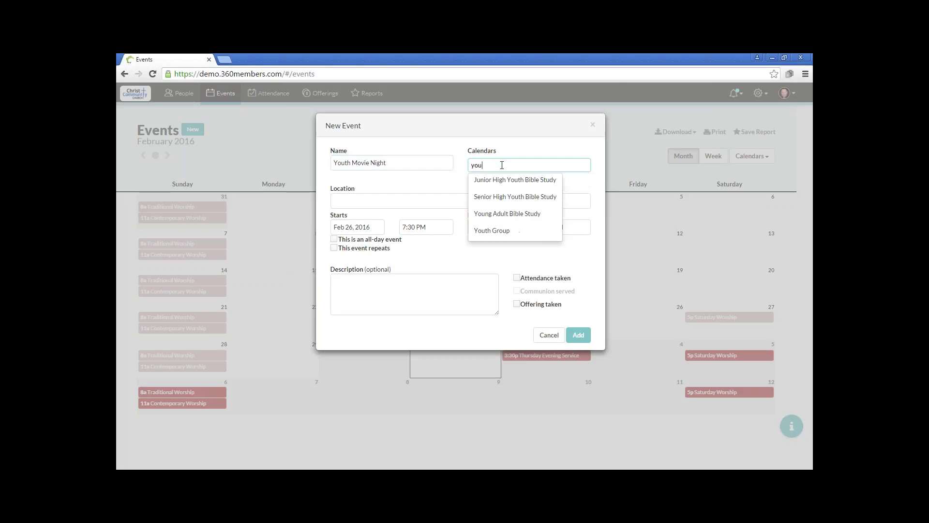
pyautogui.press('Down')
pyautogui.press('Down')
pyautogui.press('Down')
pyautogui.press('Down')
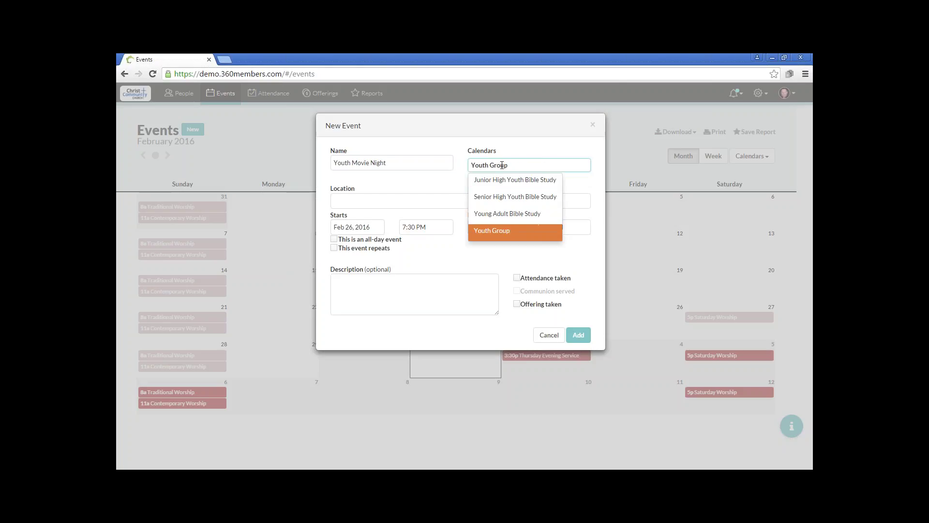
pyautogui.press('Return')
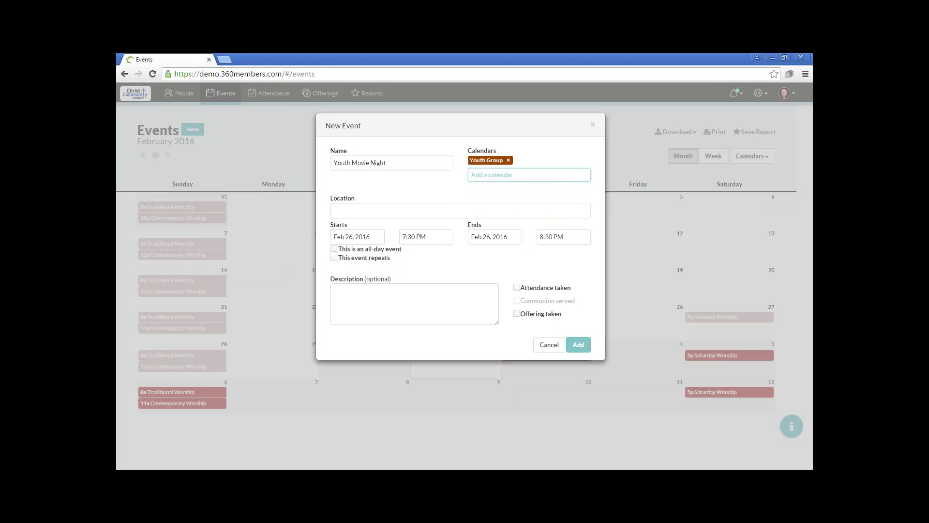
pyautogui.click(353, 212)
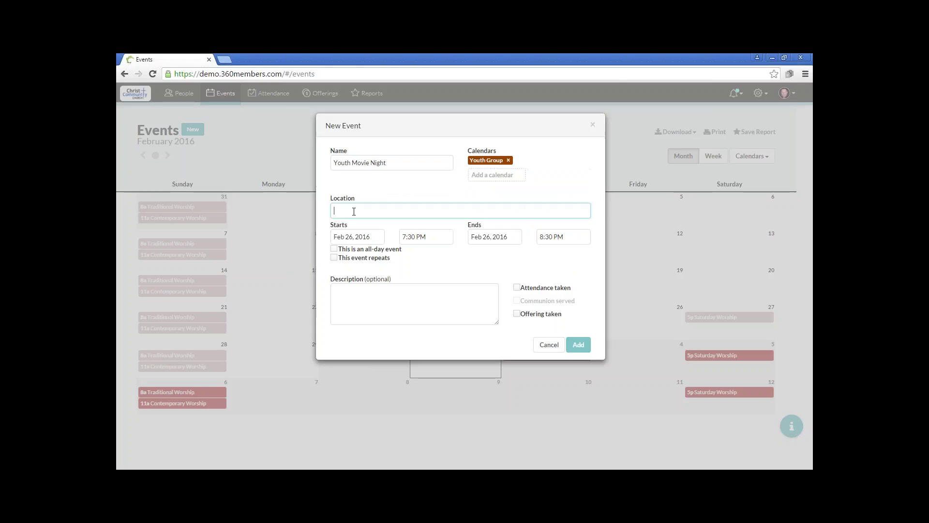
pyautogui.write('Gy')
pyautogui.press('Down')
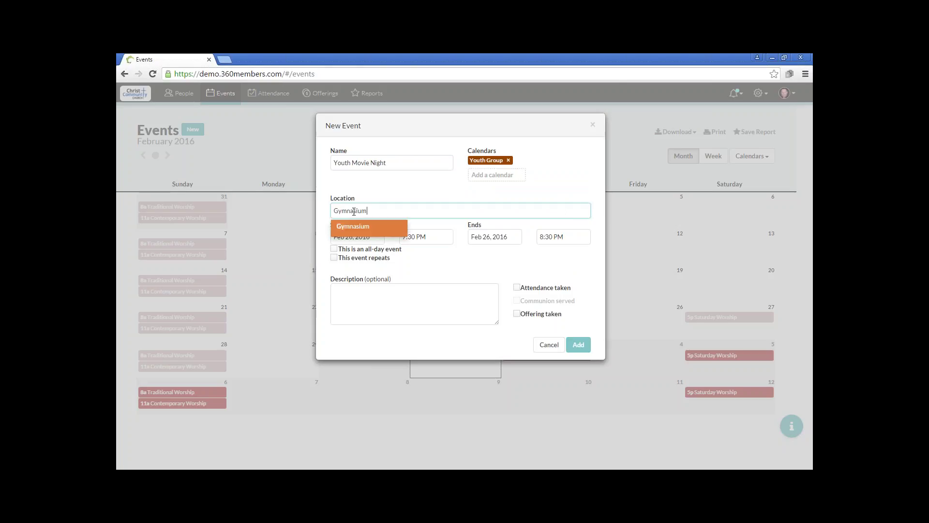
pyautogui.press('Return')
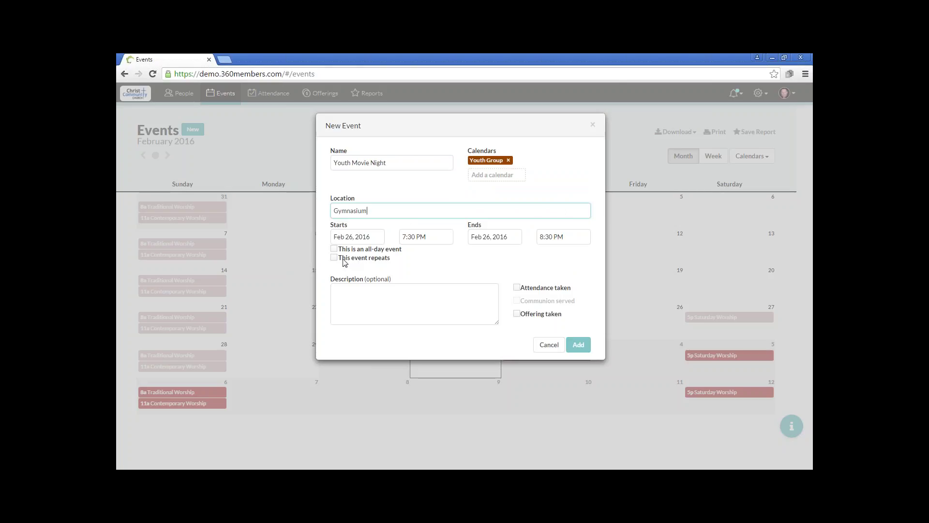
# - Make Youth Movie Night repeat every other Friday with attendance taken, and add it
pyautogui.click(335, 258)
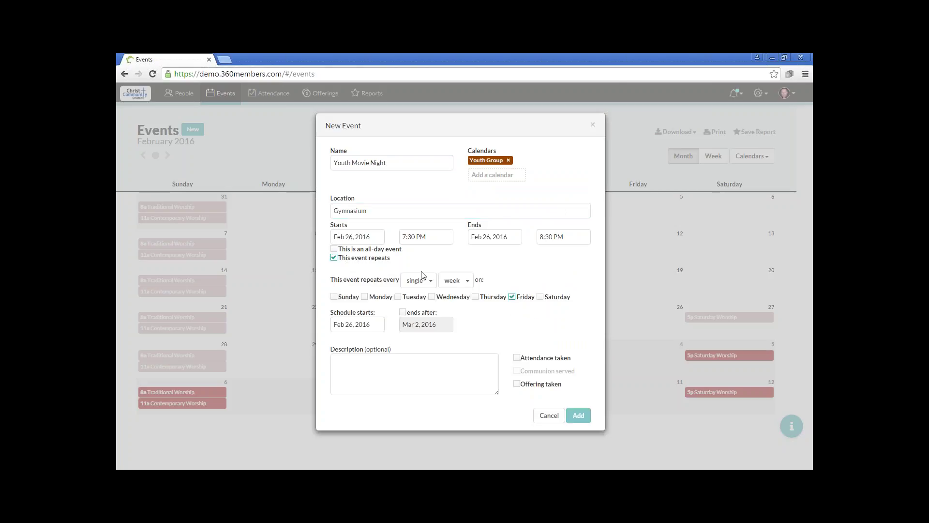
pyautogui.click(422, 279)
pyautogui.click(421, 311)
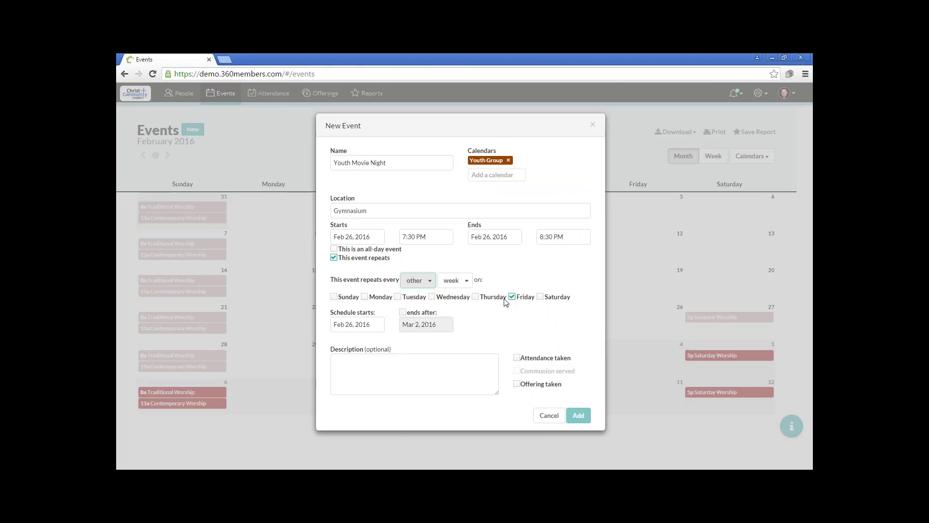
pyautogui.click(516, 358)
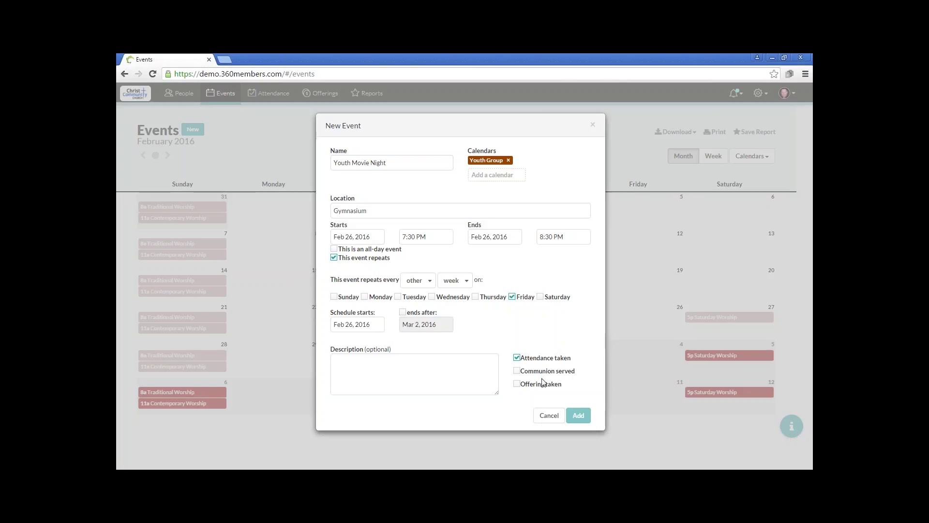
pyautogui.click(581, 416)
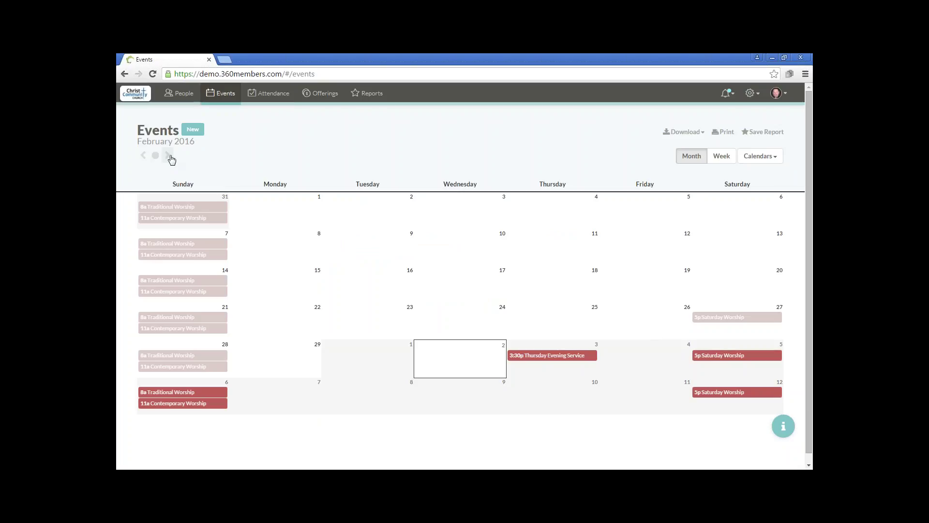
pyautogui.click(169, 155)
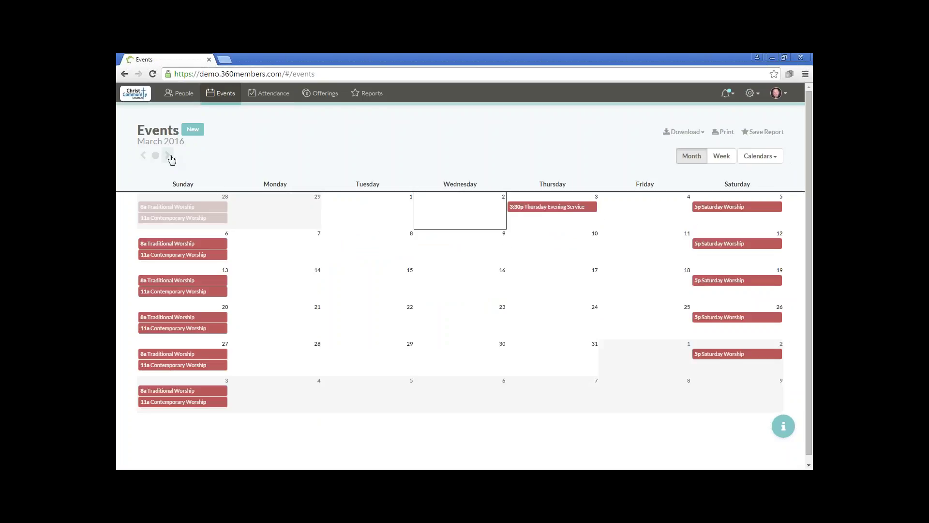
pyautogui.click(143, 156)
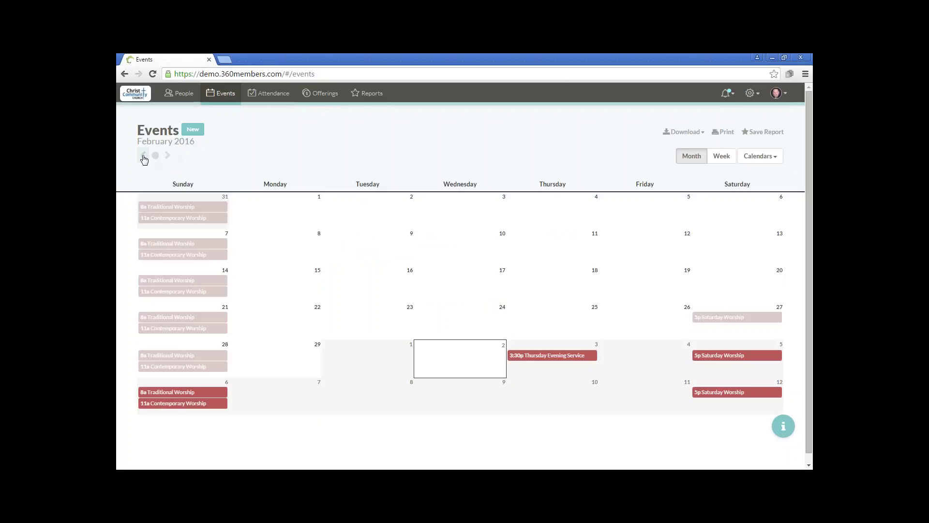
# - Tick Youth Group in the displayed calendars so Youth Movie Night shows beside Worship
pyautogui.click(756, 159)
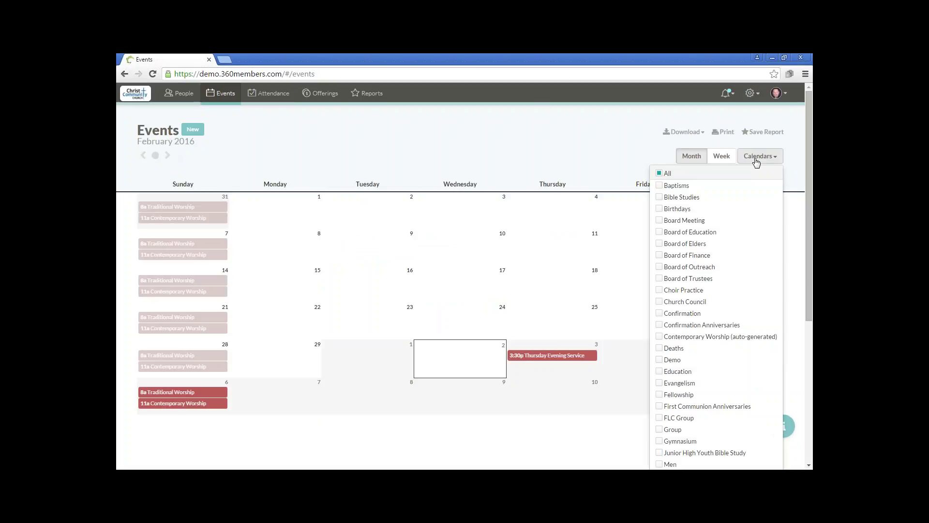
pyautogui.scroll(-5, 750, 286)
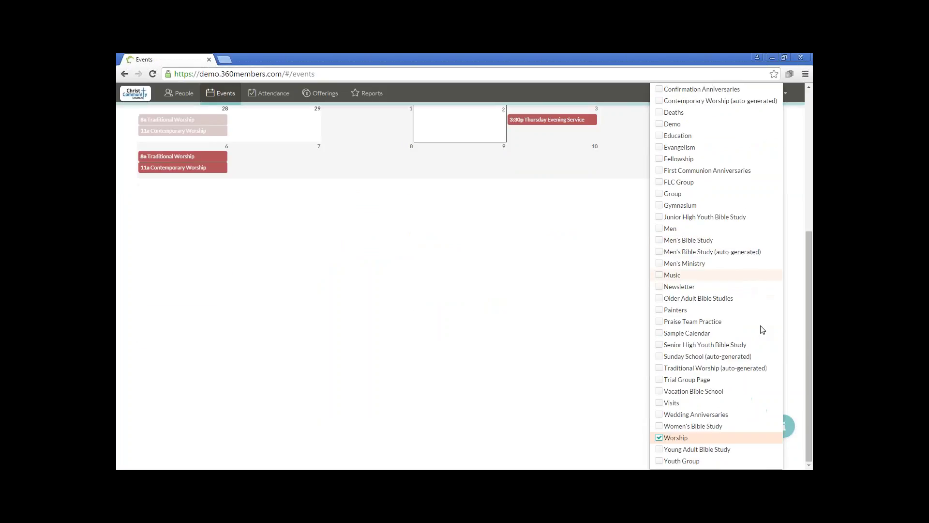
pyautogui.click(659, 460)
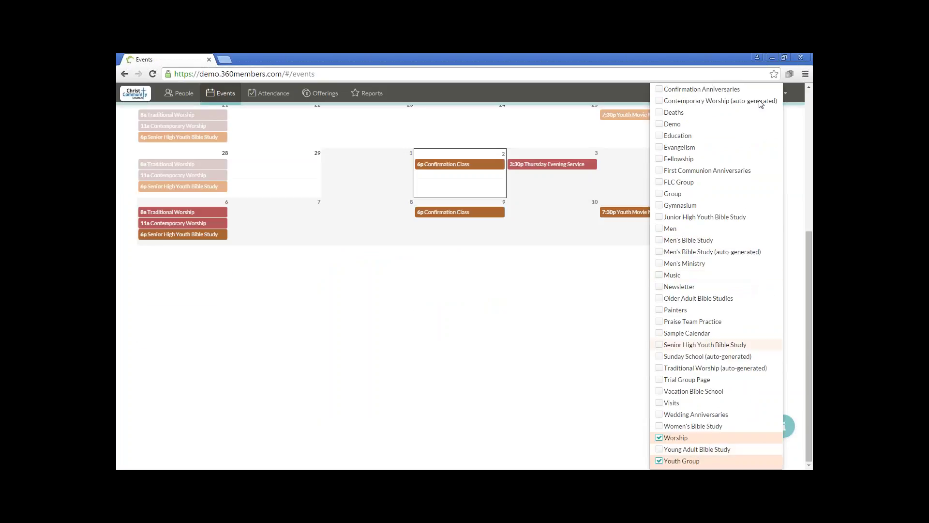
pyautogui.scroll(5, 716, 194)
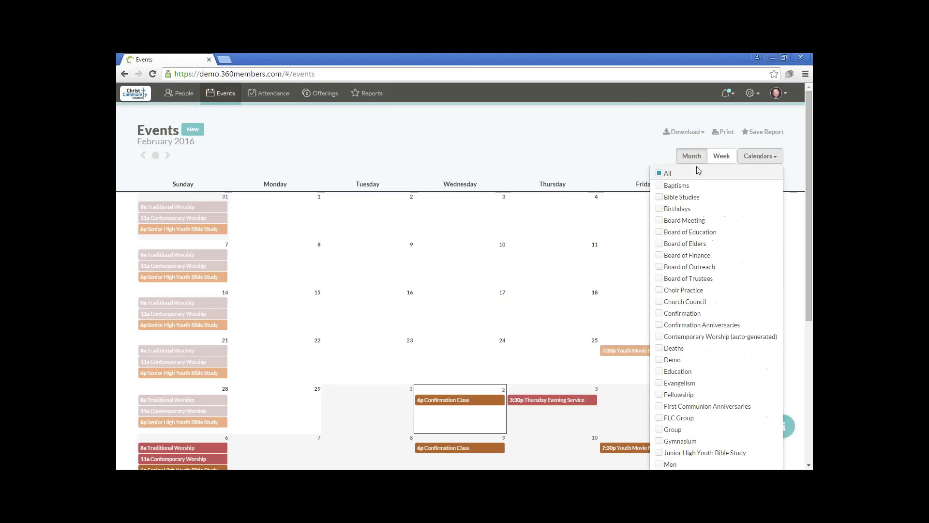
pyautogui.click(749, 160)
pyautogui.moveTo(645, 349)
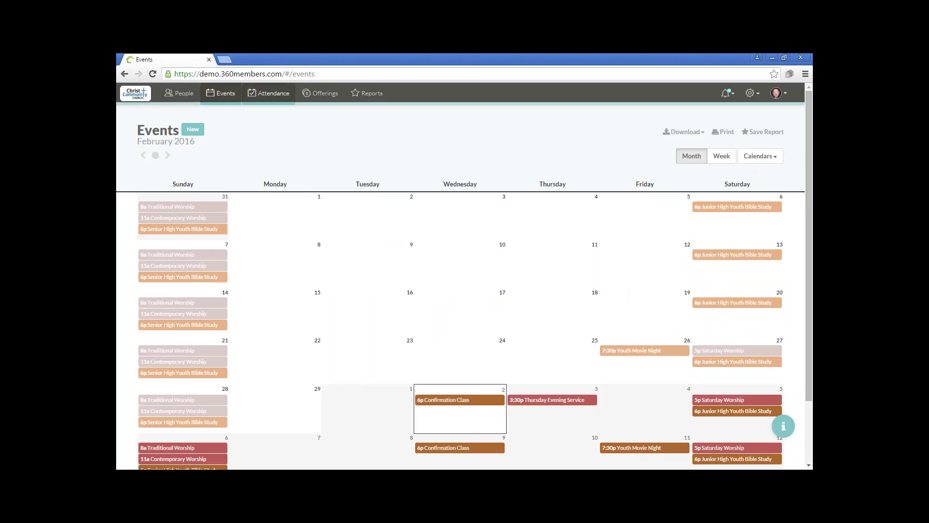
pyautogui.click(270, 93)
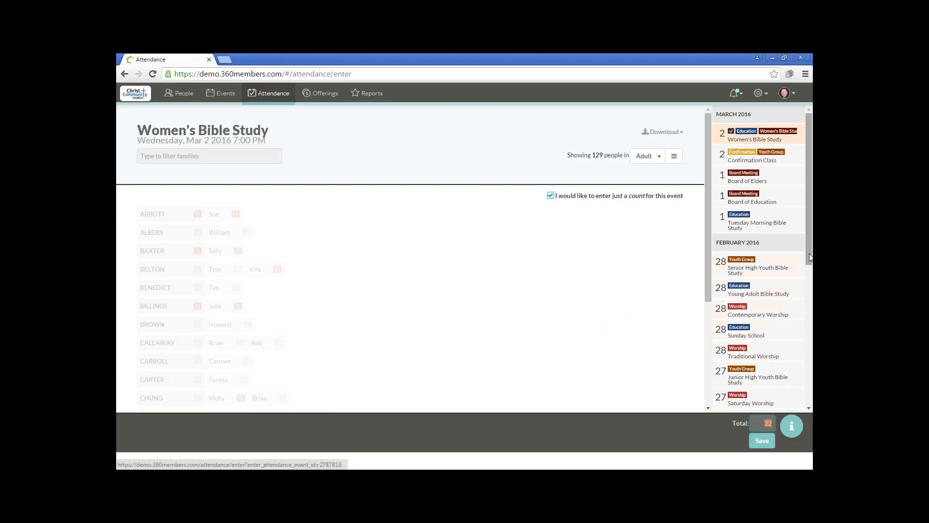
# - Open attendance entry for Saturday Worship on Feb 27, 2016 at 5:00 PM
pyautogui.moveTo(808, 257); pyautogui.dragTo(809, 279)
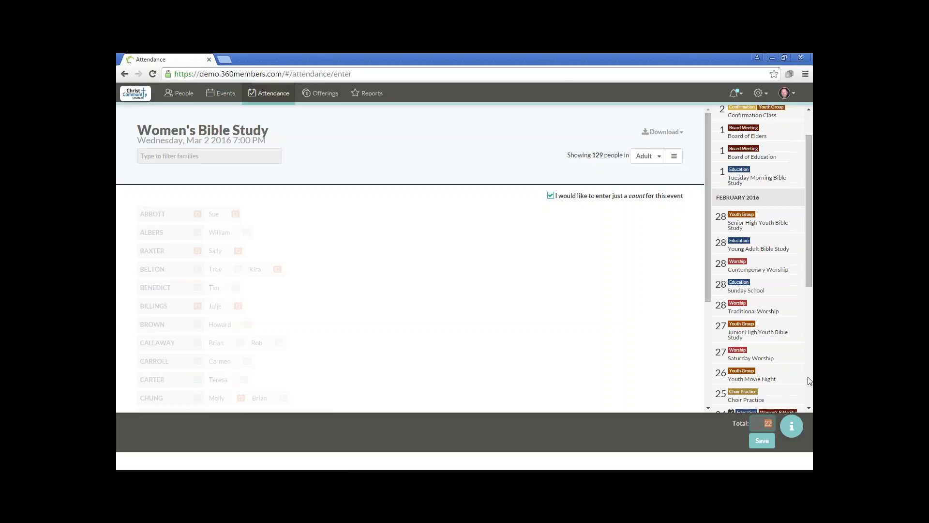
pyautogui.click(765, 356)
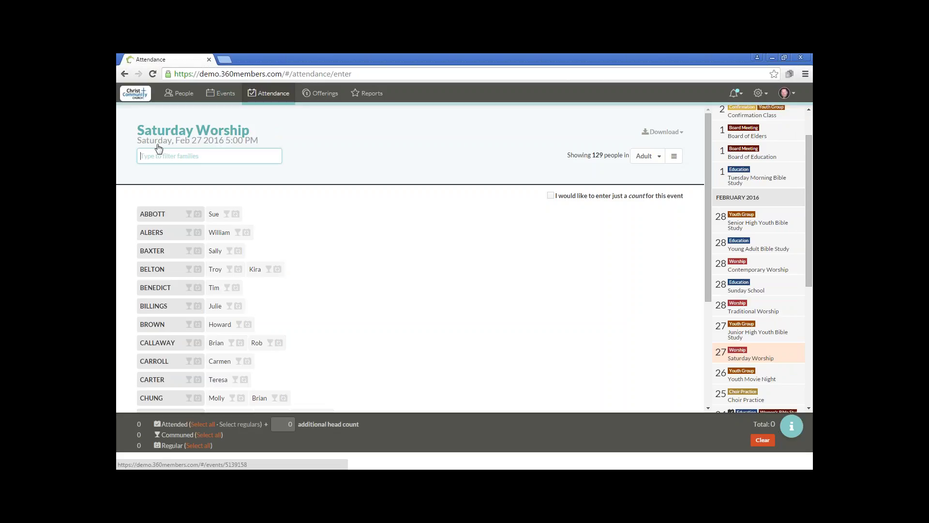
pyautogui.click(216, 135)
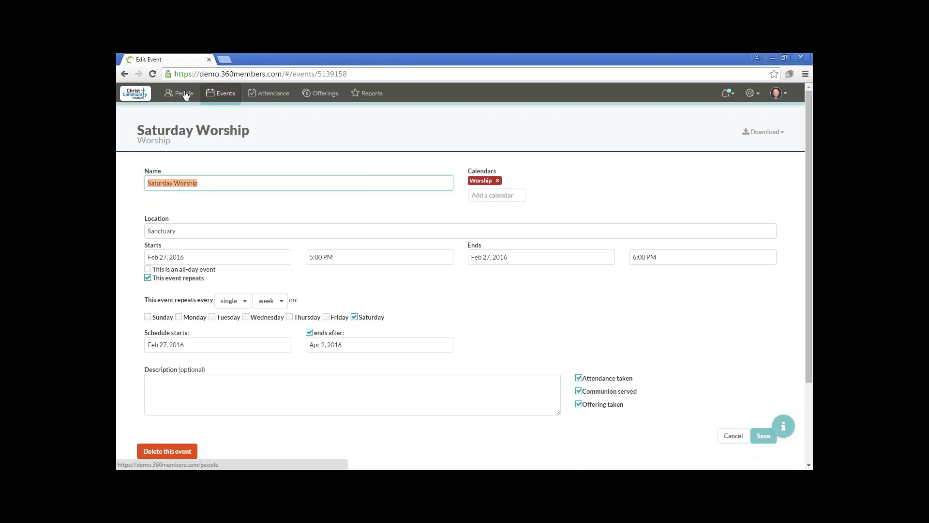
pyautogui.click(124, 74)
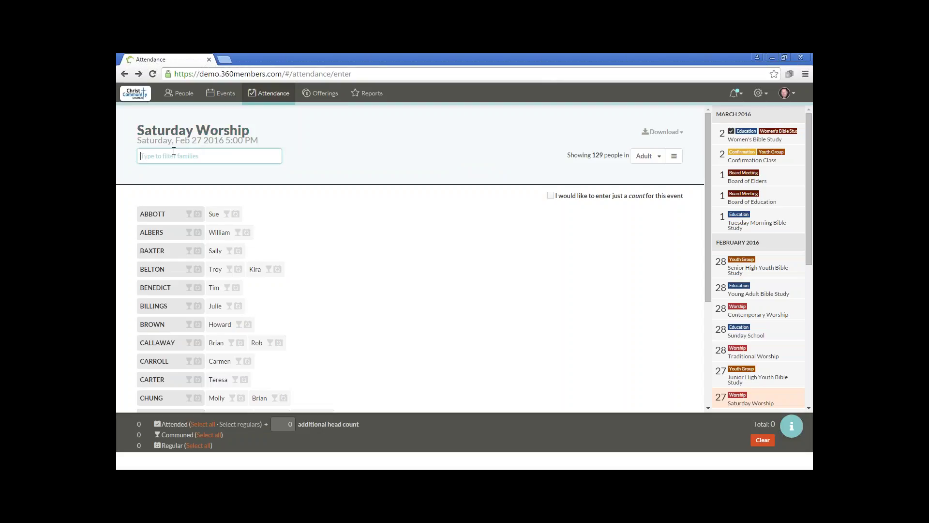
pyautogui.write('baxt')
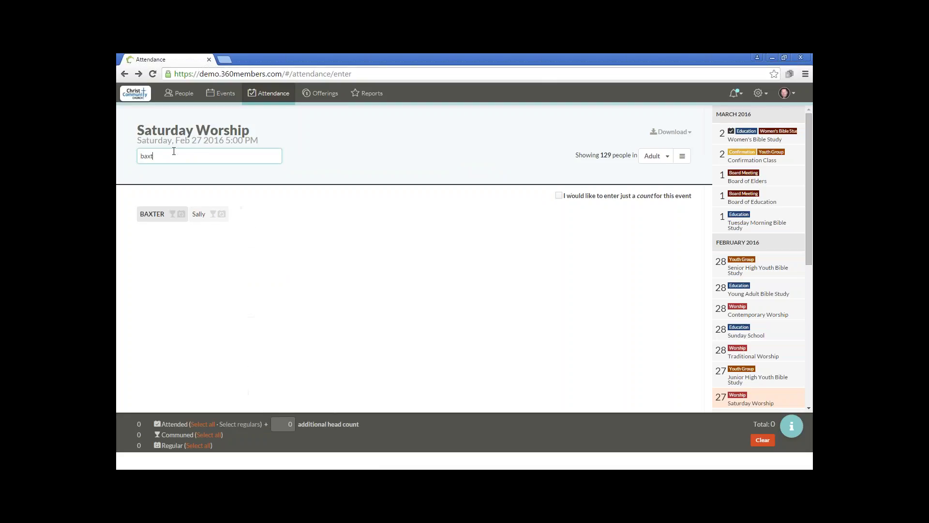
pyautogui.write('er')
pyautogui.moveTo(173, 153); pyautogui.dragTo(121, 154)
pyautogui.press('BackSpace')
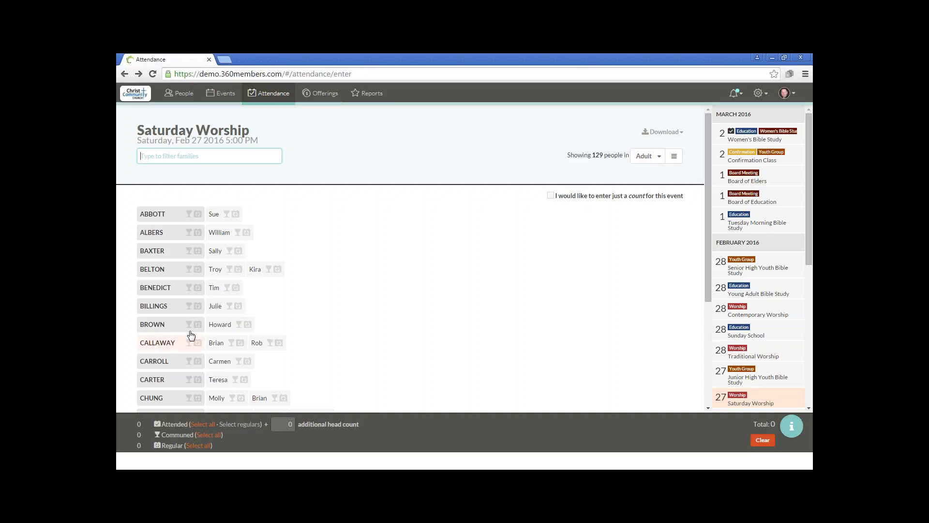
# - Switch the attendance sheet's group to everyone, then to Members
pyautogui.click(660, 157)
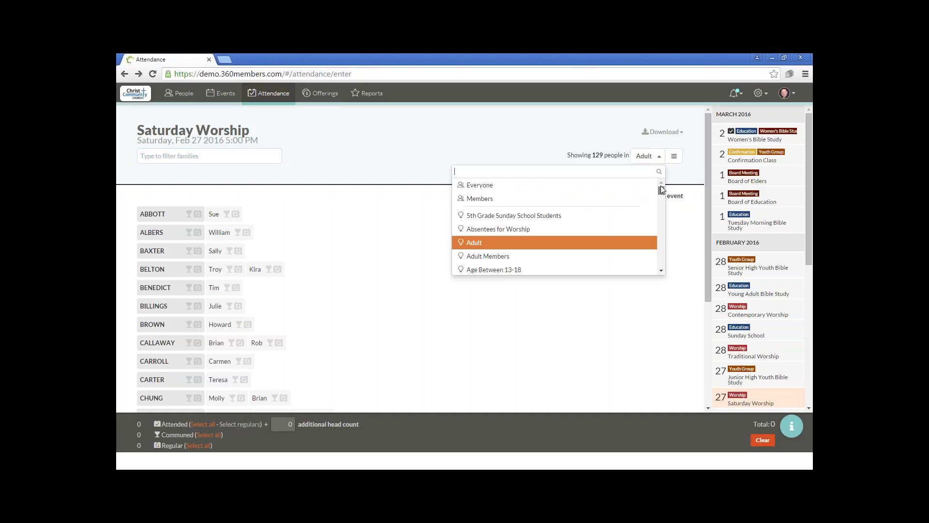
pyautogui.click(634, 185)
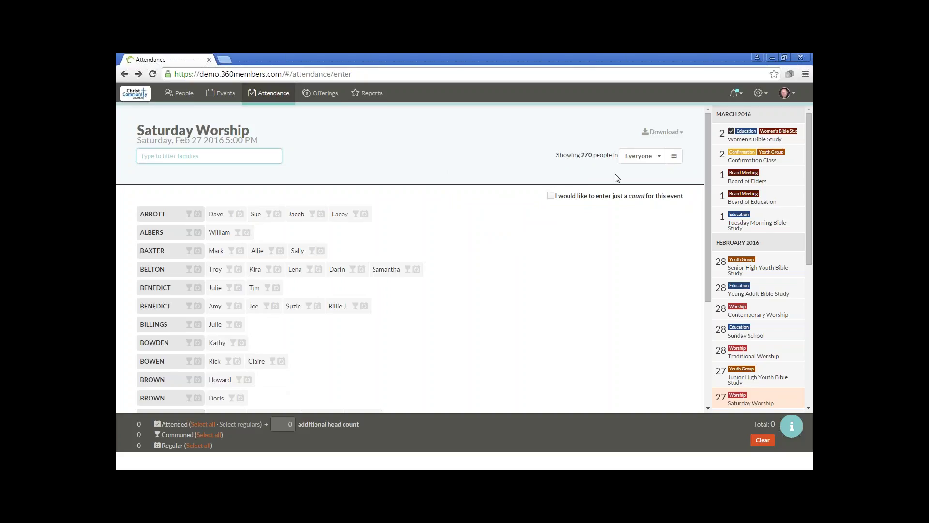
pyautogui.click(642, 160)
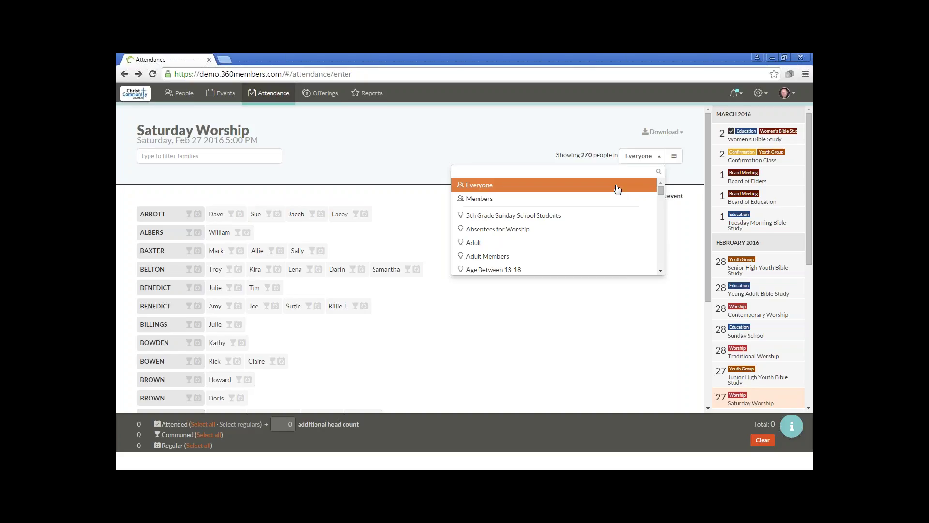
pyautogui.click(547, 199)
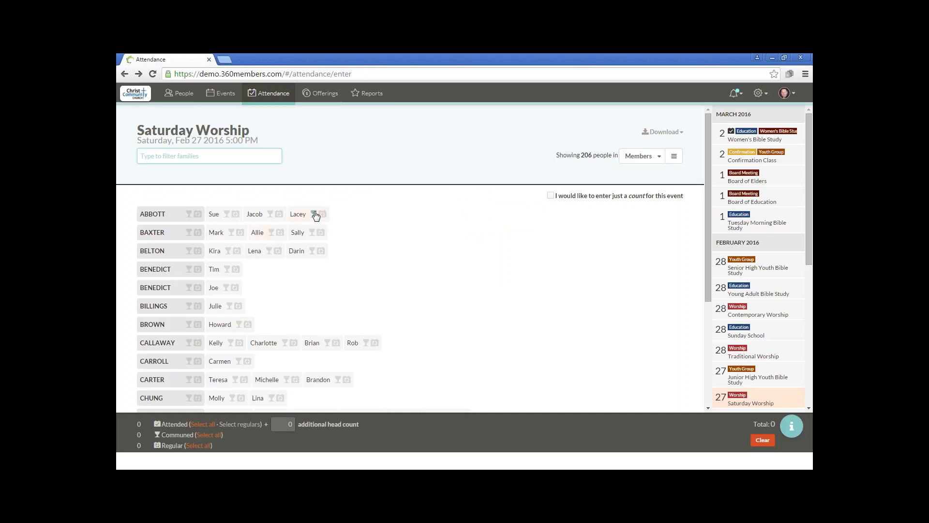
pyautogui.click(388, 167)
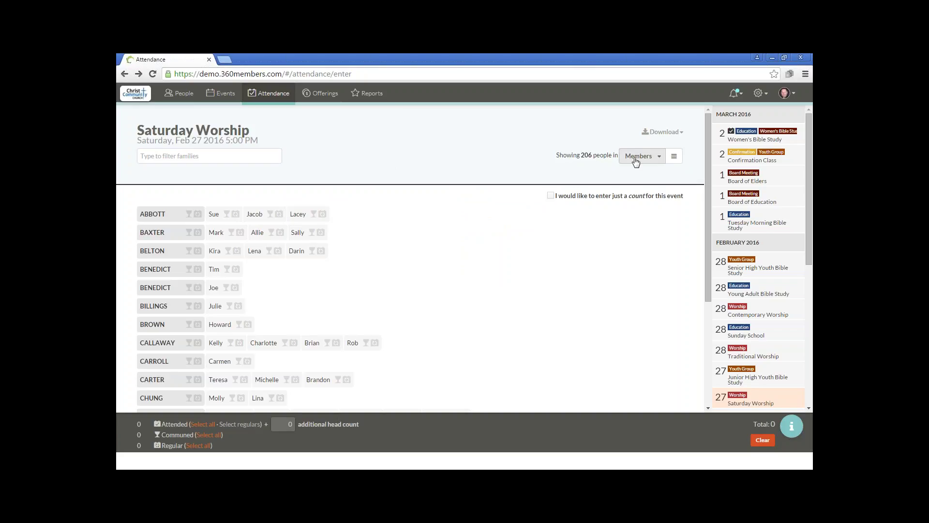
# - Browse the group list, search 'youth', and close it without choosing a group
pyautogui.click(665, 158)
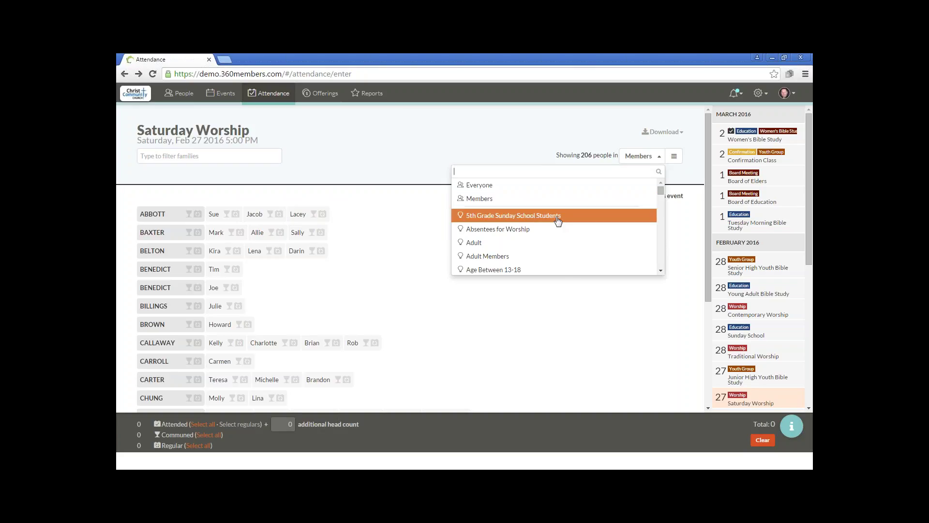
pyautogui.scroll(-3, 542, 258)
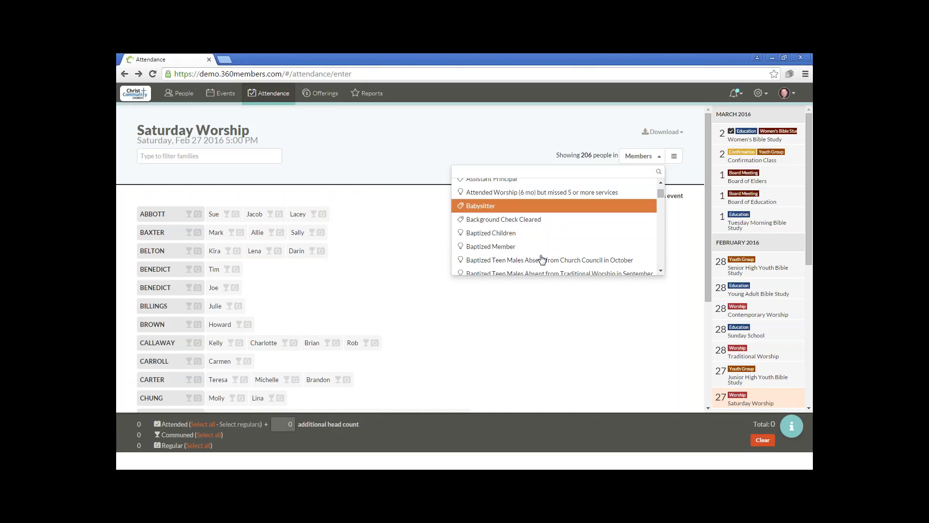
pyautogui.scroll(3, 542, 259)
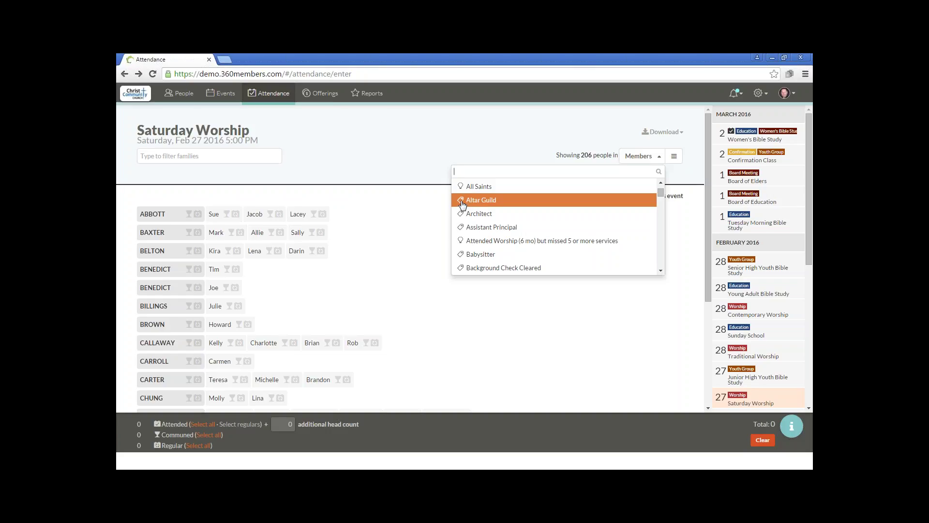
pyautogui.scroll(-3, 479, 225)
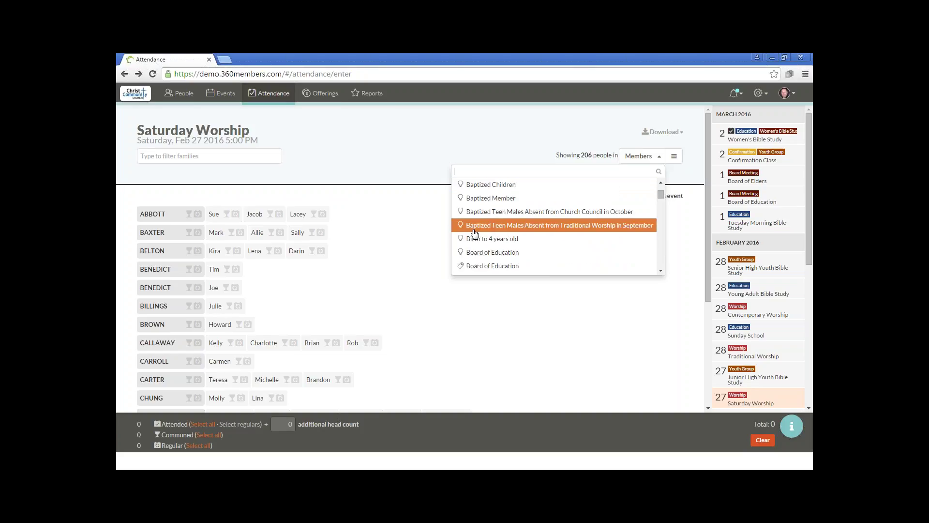
pyautogui.write('yout')
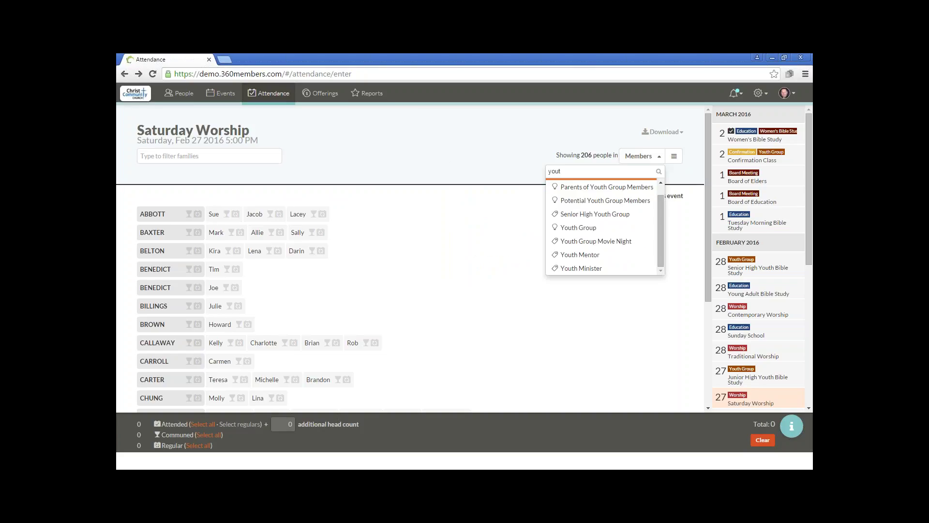
pyautogui.write('h')
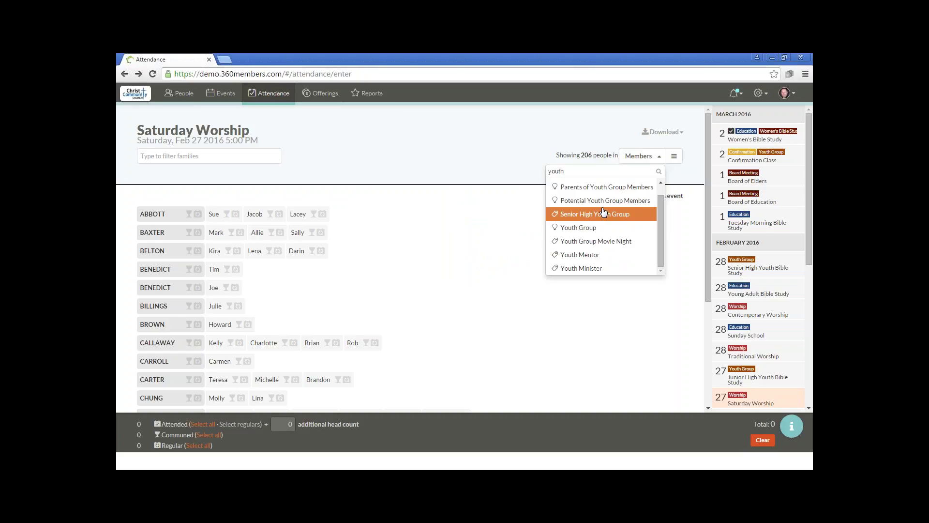
pyautogui.click(495, 147)
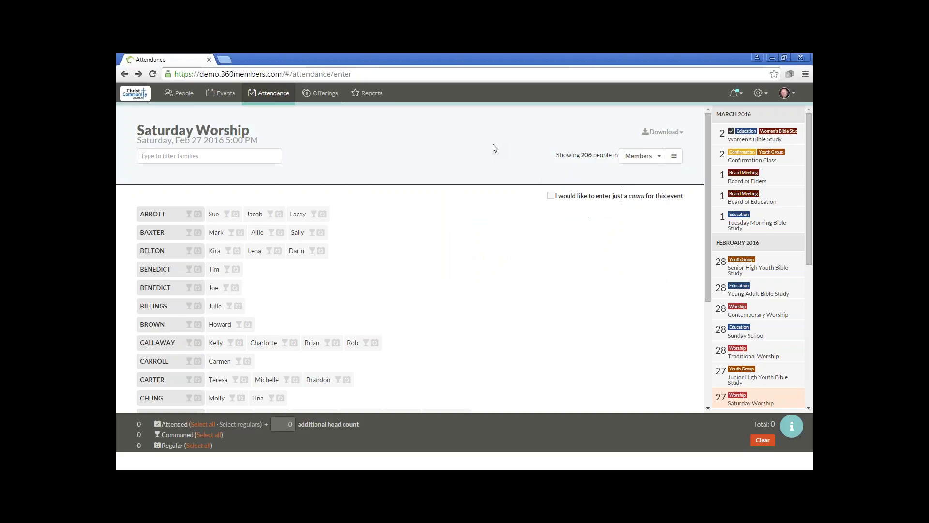
pyautogui.click(658, 159)
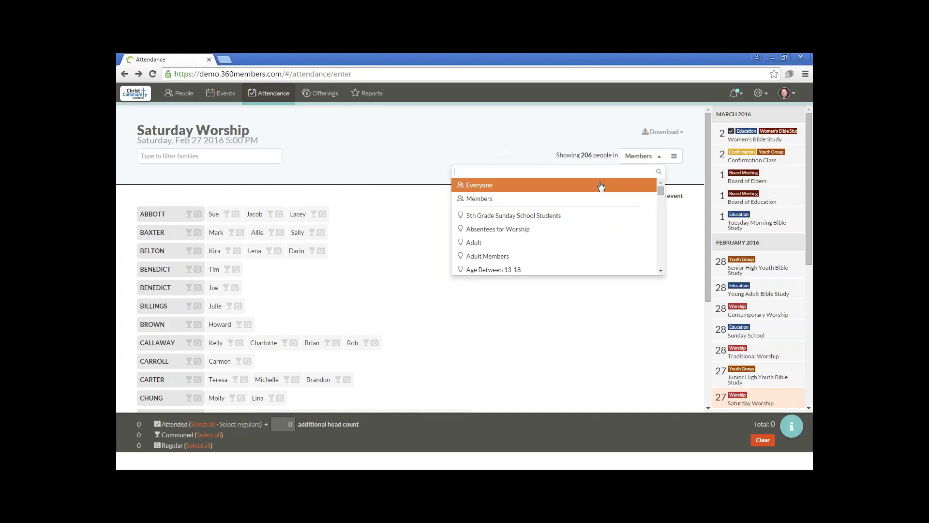
pyautogui.click(590, 130)
# - Replace the Members condition in the group criteria with an Attended condition
pyautogui.click(675, 157)
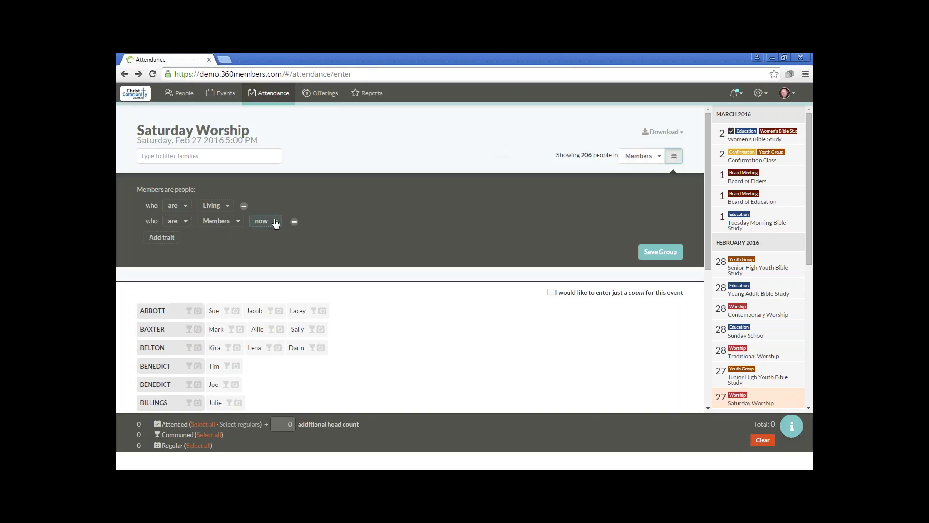
pyautogui.click(294, 222)
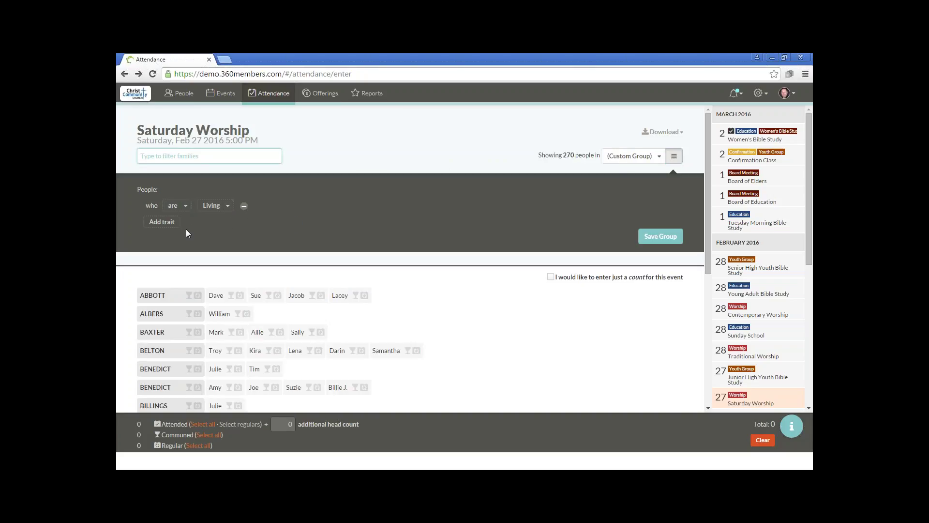
pyautogui.click(161, 221)
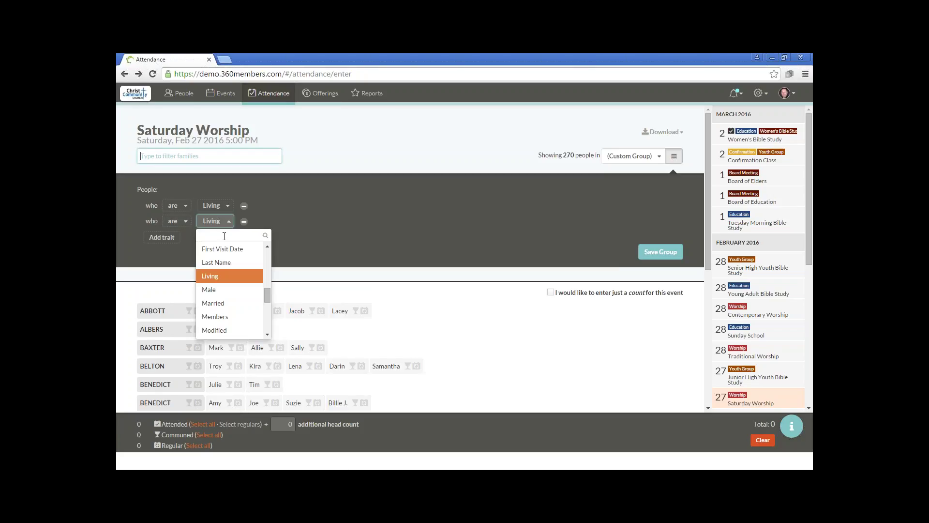
pyautogui.write('att')
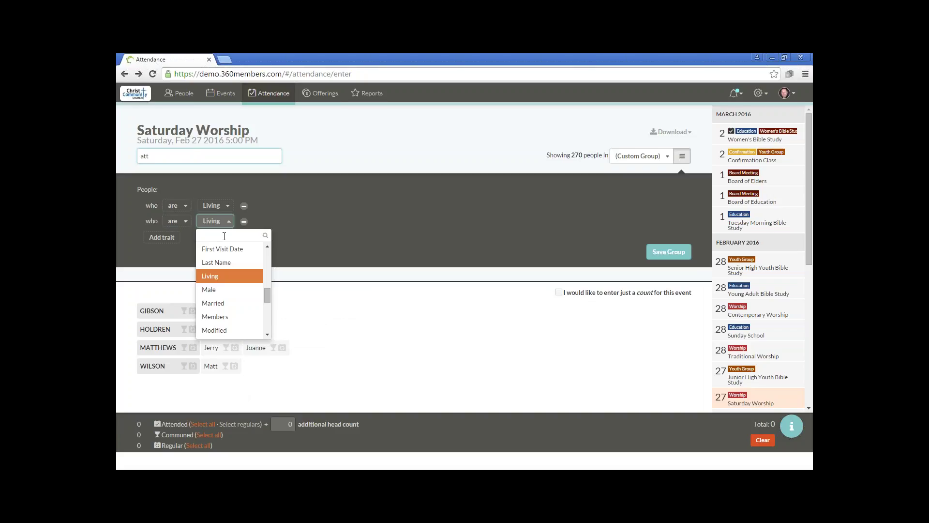
pyautogui.click(220, 236)
pyautogui.write('att')
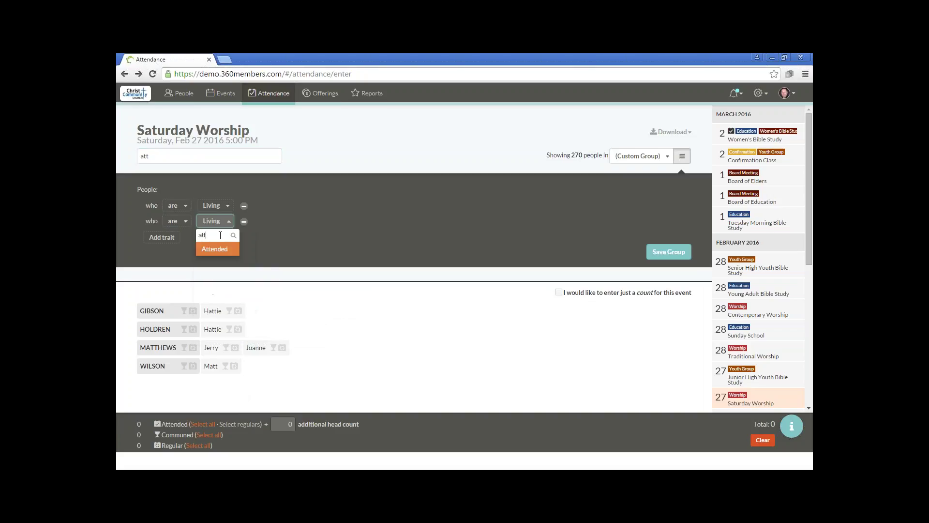
pyautogui.click(224, 250)
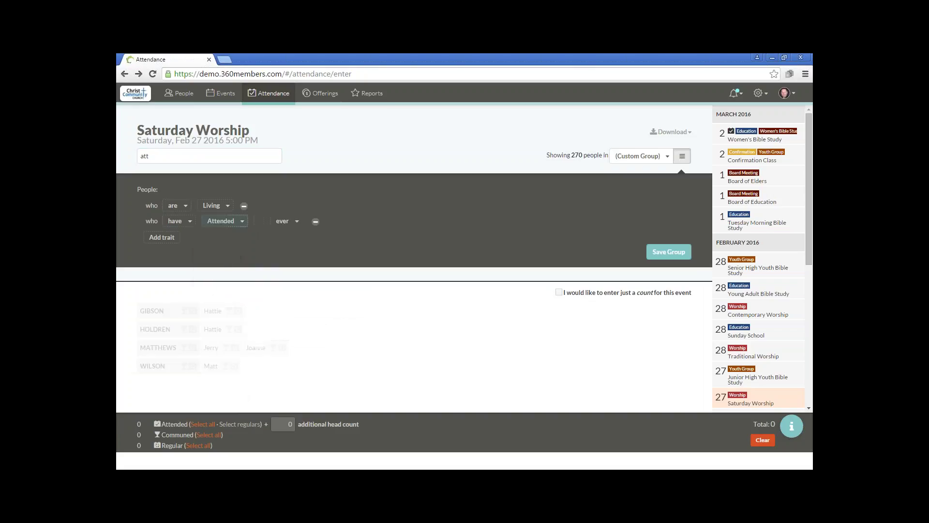
# - Limit the Attended condition to Worship in the last 2 years and clear the family filter
pyautogui.click(259, 220)
pyautogui.scroll(-3, 303, 265)
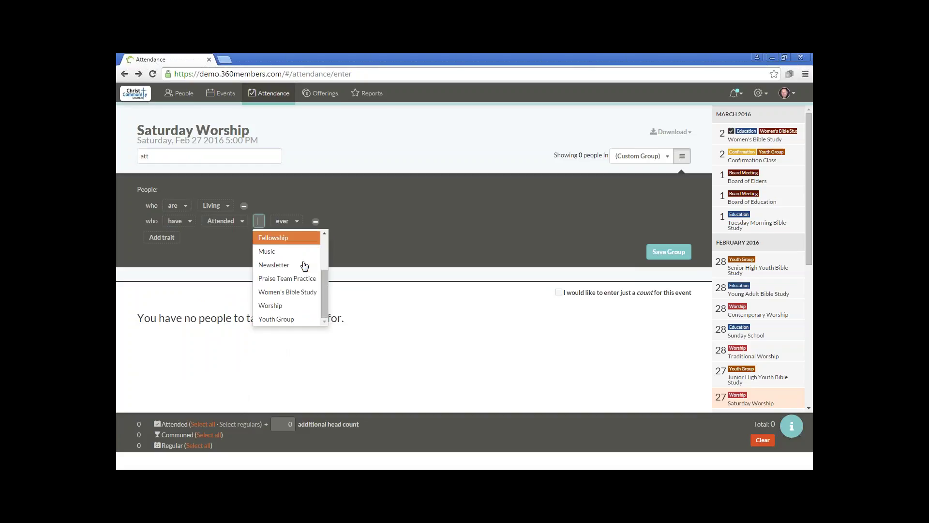
pyautogui.scroll(3, 304, 266)
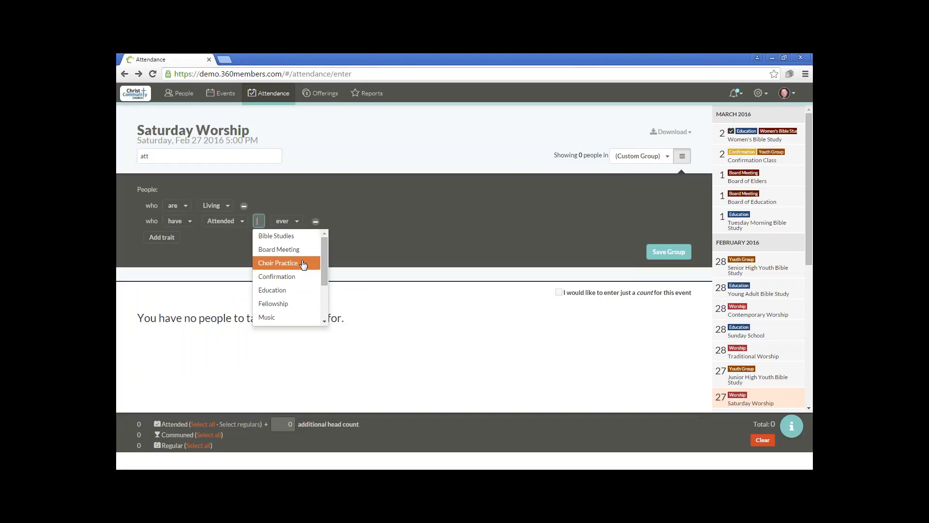
pyautogui.scroll(-3, 303, 265)
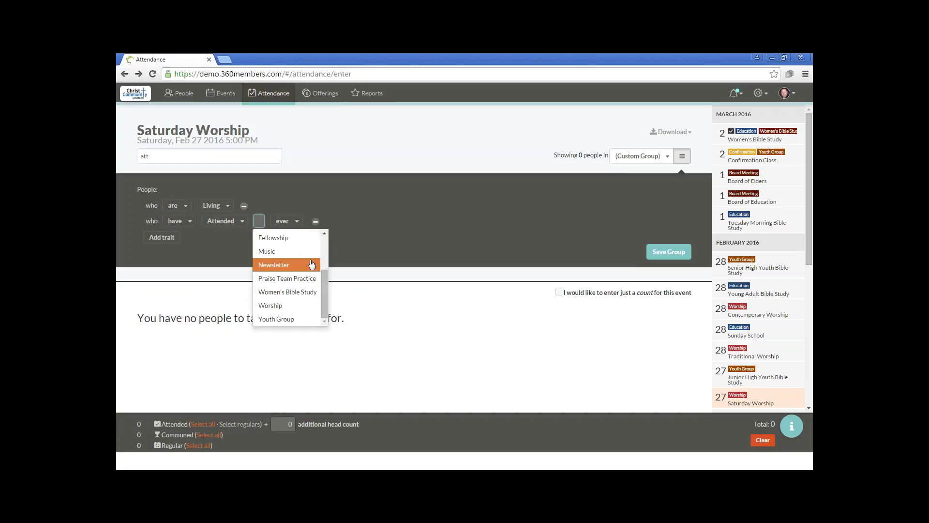
pyautogui.click(299, 306)
pyautogui.click(330, 223)
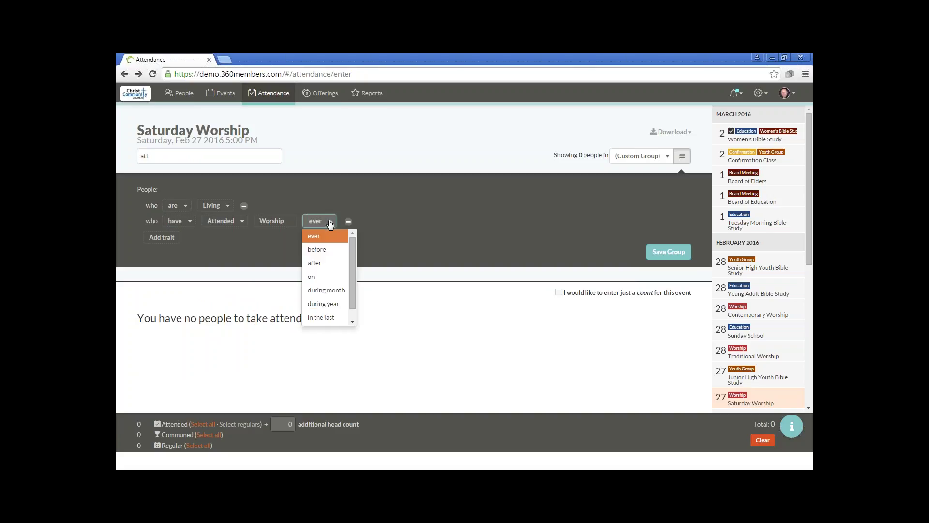
pyautogui.click(336, 319)
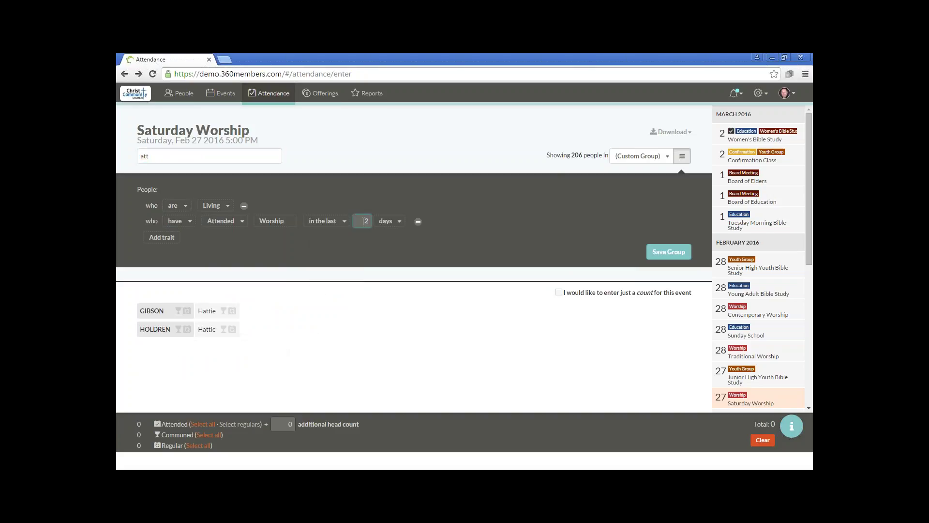
pyautogui.click(396, 222)
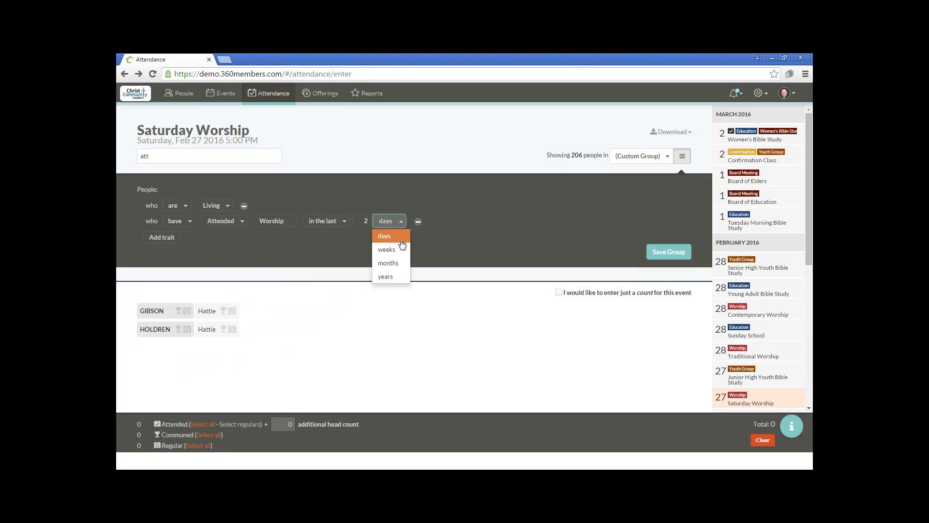
pyautogui.click(392, 276)
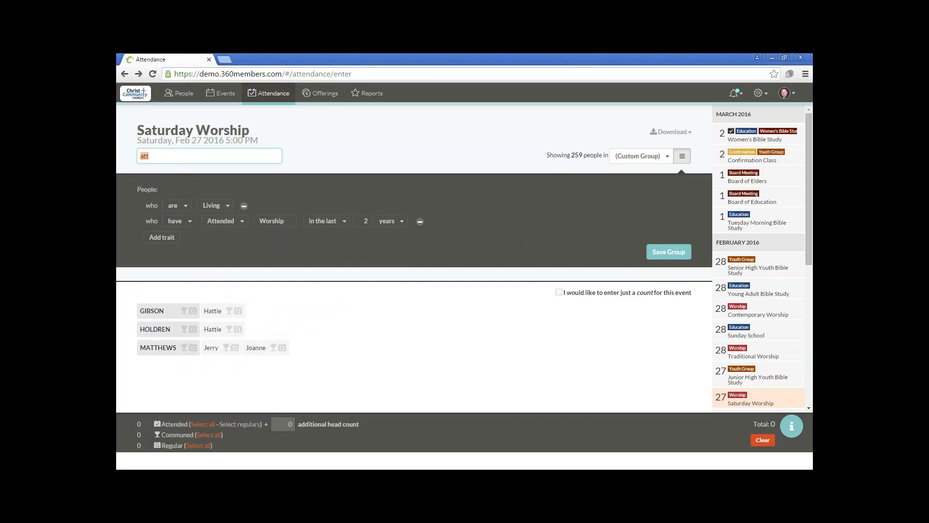
pyautogui.press('BackSpace')
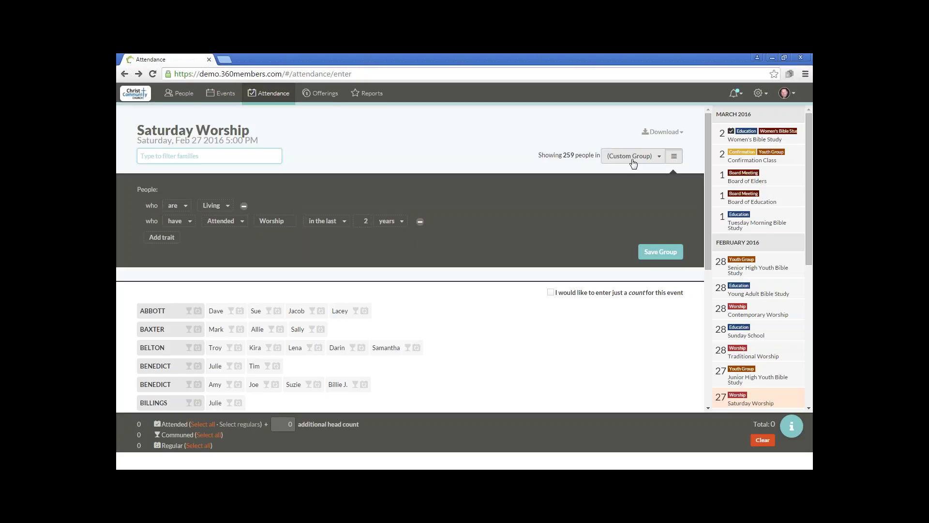
# - Collapse the criteria, mark the second family attended and the third attended and communed
pyautogui.click(673, 156)
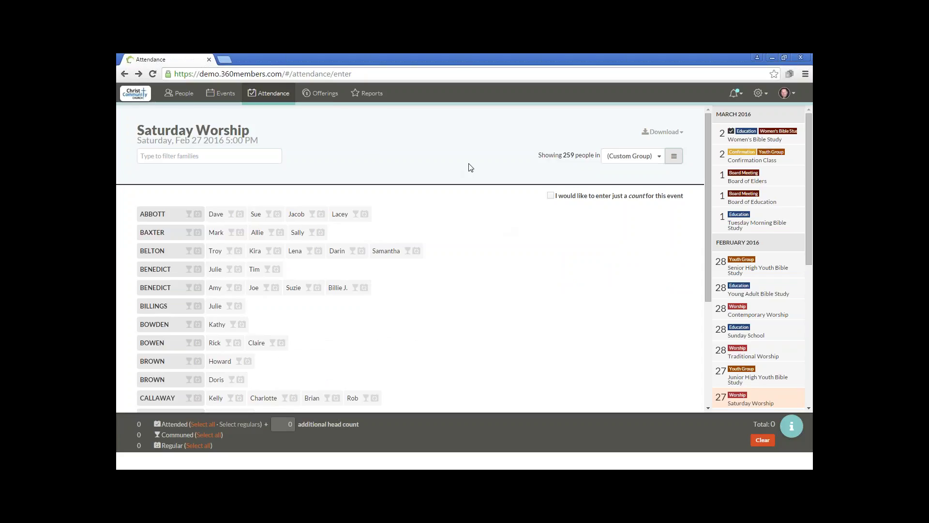
pyautogui.click(151, 236)
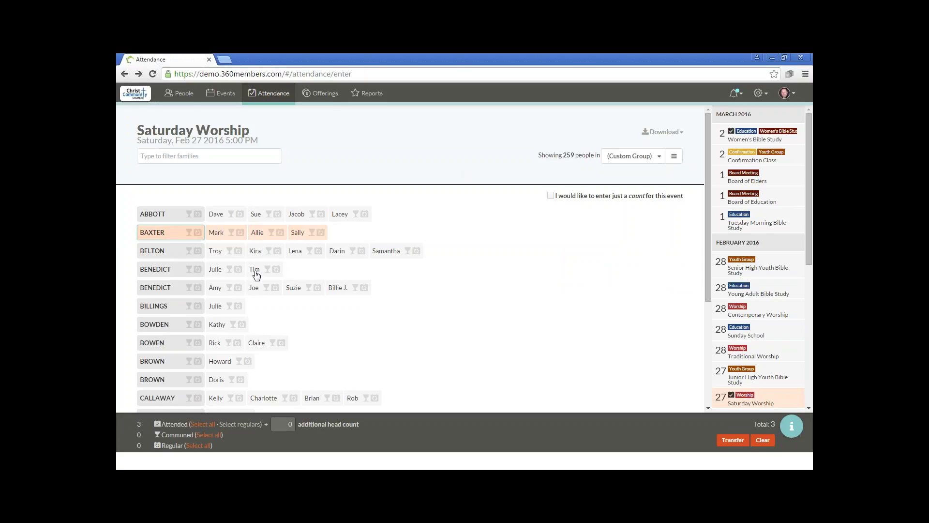
pyautogui.click(189, 251)
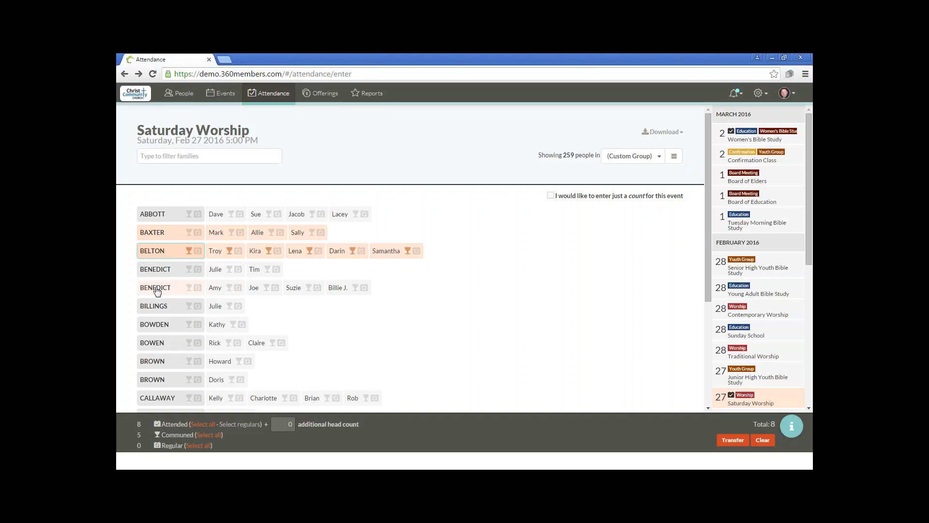
# - Mark the fifth family attended, two members communed, and flag the sixth family's member regular
pyautogui.click(230, 288)
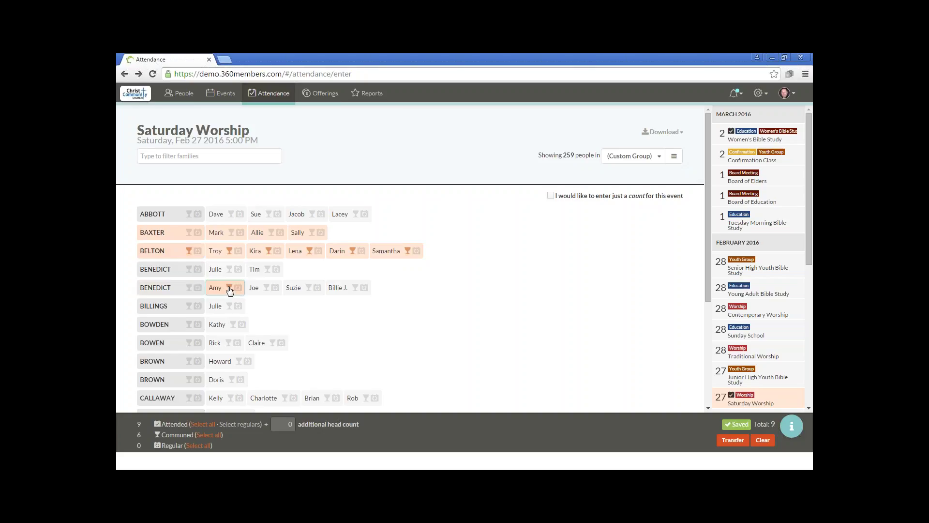
pyautogui.click(267, 287)
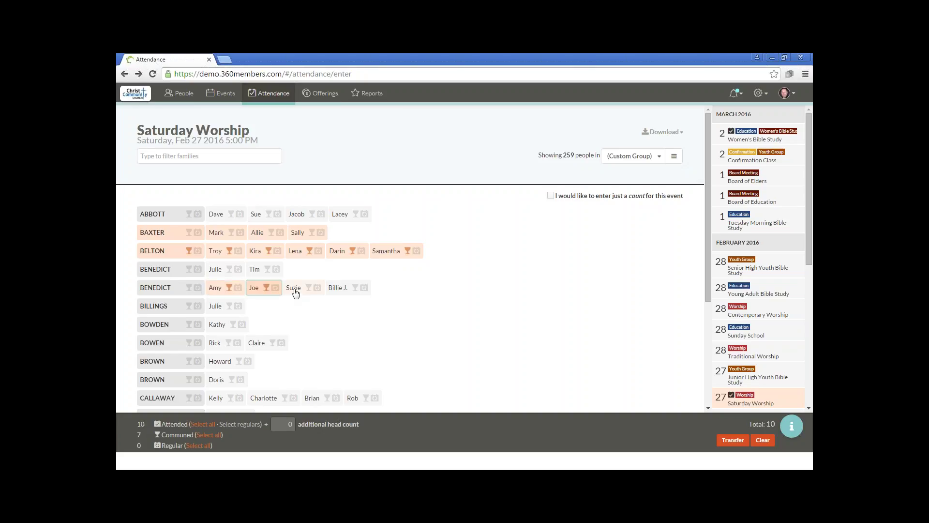
pyautogui.click(294, 289)
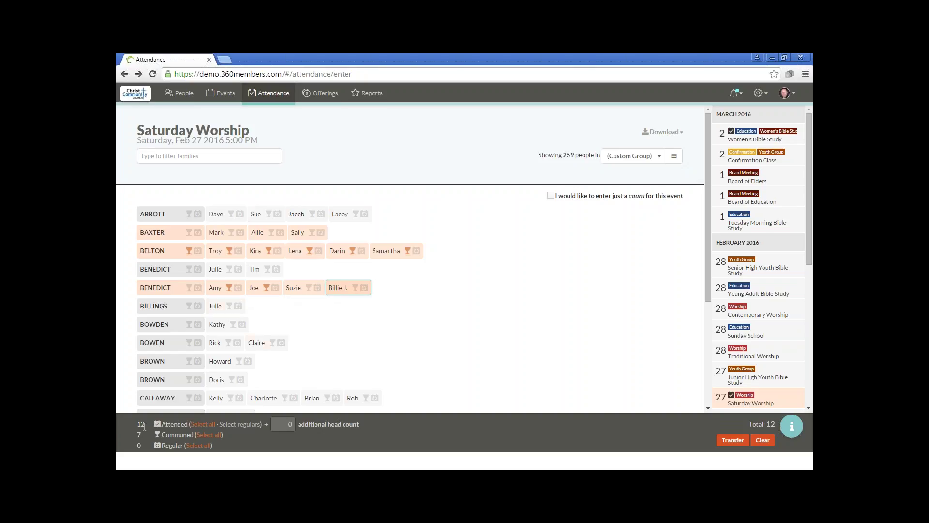
pyautogui.click(239, 307)
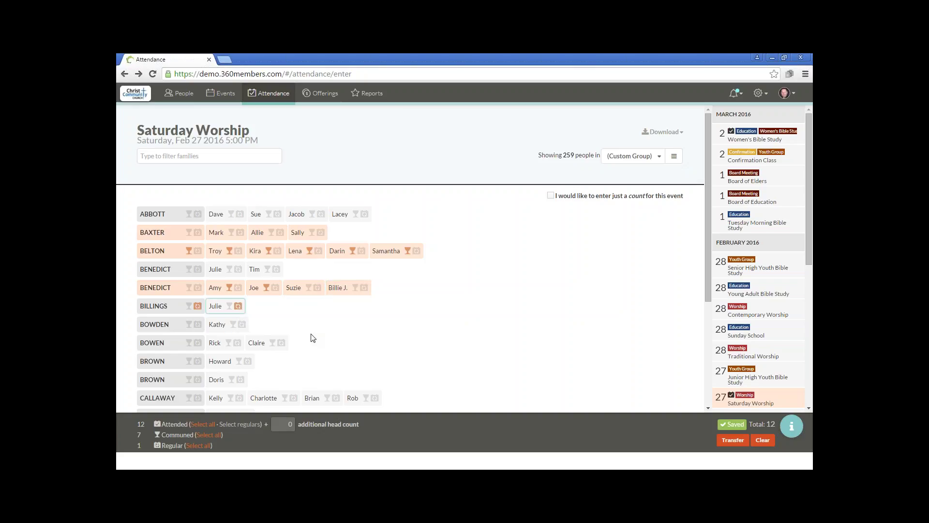
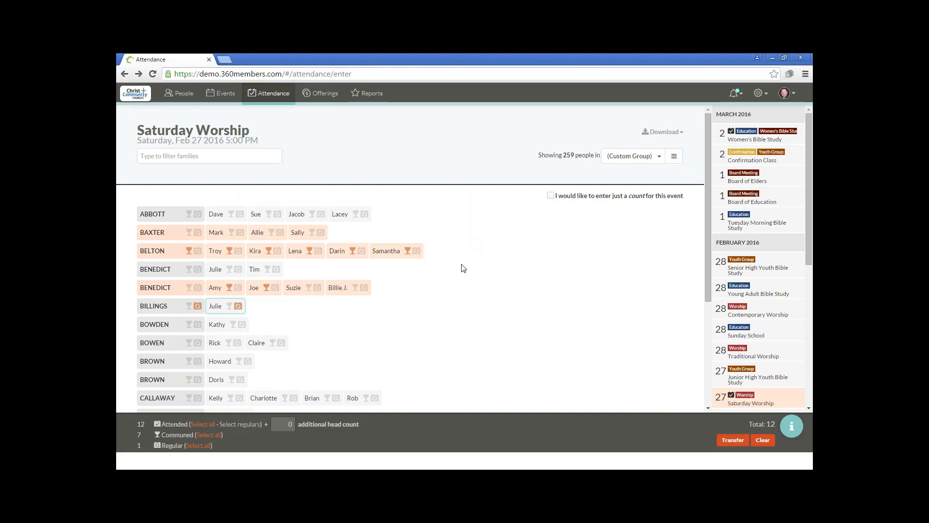
# - Reload the Saturday Worship attendance page and scroll through the family list
pyautogui.press('F5')
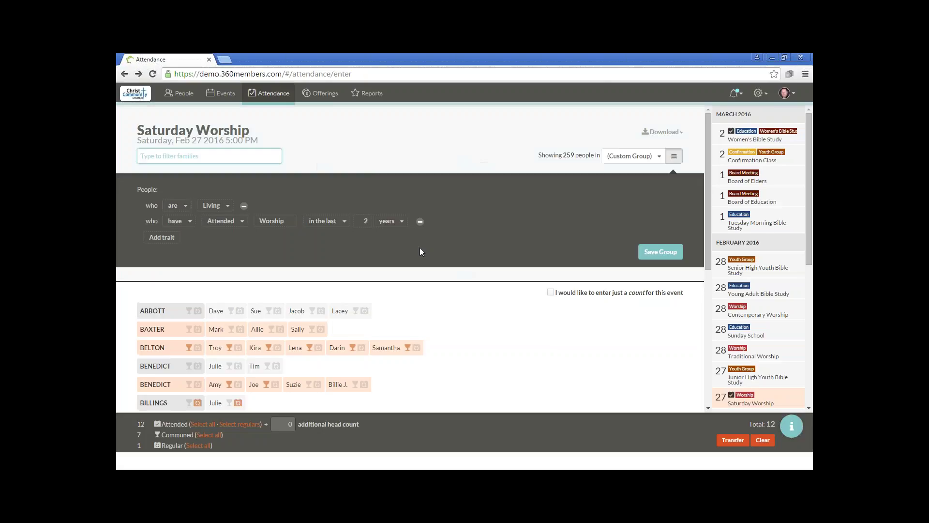
pyautogui.scroll(-2, 411, 315)
pyautogui.scroll(-2, 409, 340)
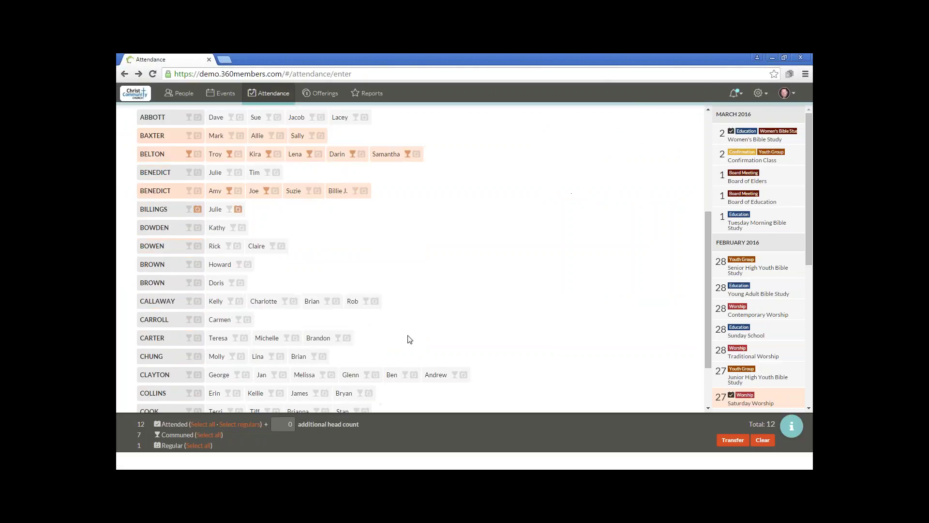
pyautogui.scroll(1, 407, 348)
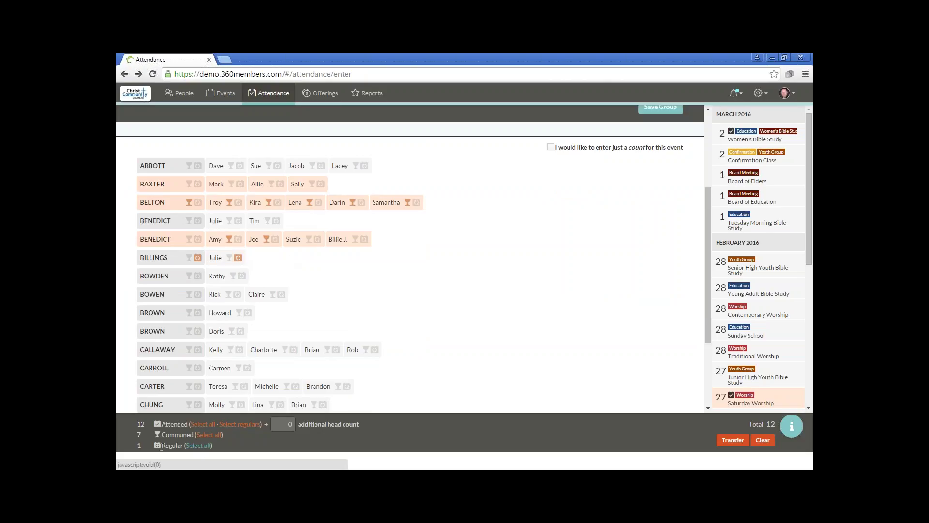
# - Select the regulars, add 7 extra heads, mark one more member attended, and switch to count-only entry
pyautogui.click(248, 428)
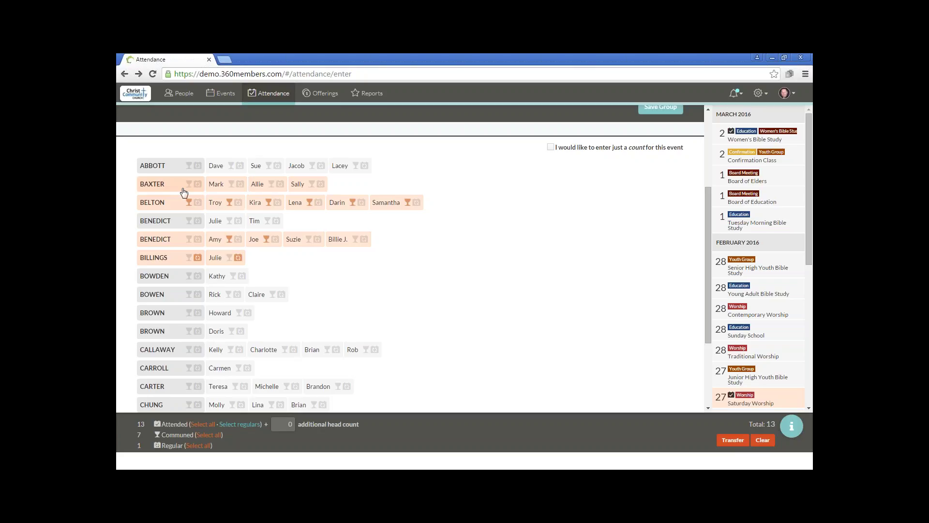
pyautogui.click(288, 424)
pyautogui.moveTo(286, 424); pyautogui.dragTo(302, 426)
pyautogui.write('7')
pyautogui.click(213, 295)
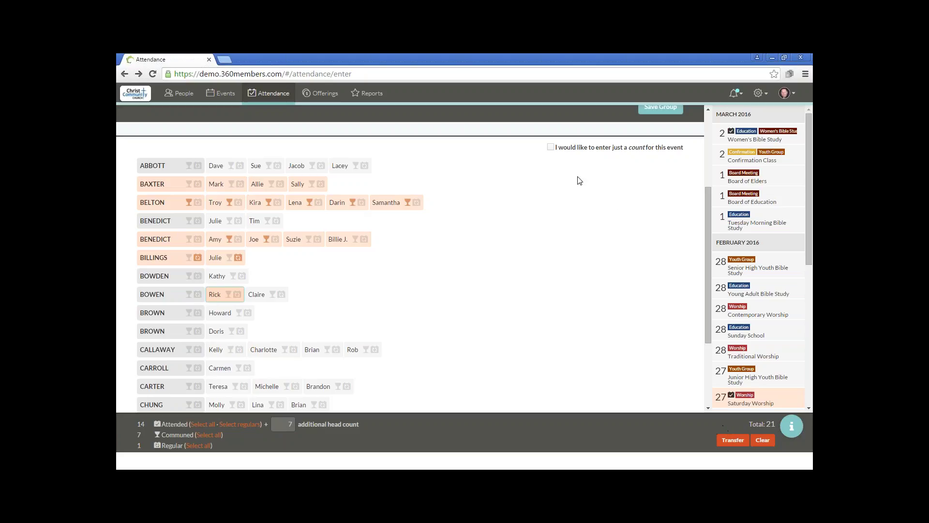
pyautogui.click(551, 147)
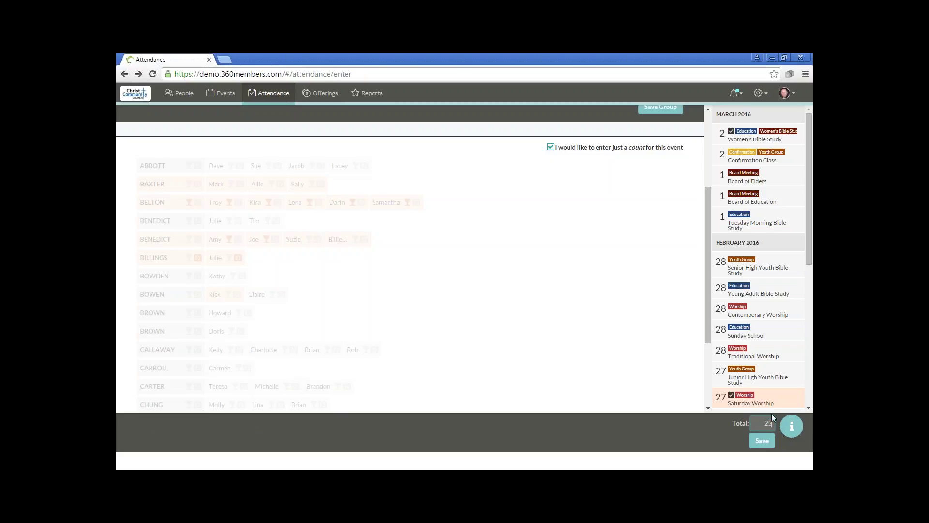
# - Save the total of 21, turn count-only entry back off, and hide the group filter criteria
pyautogui.click(762, 441)
pyautogui.click(551, 147)
pyautogui.click(551, 148)
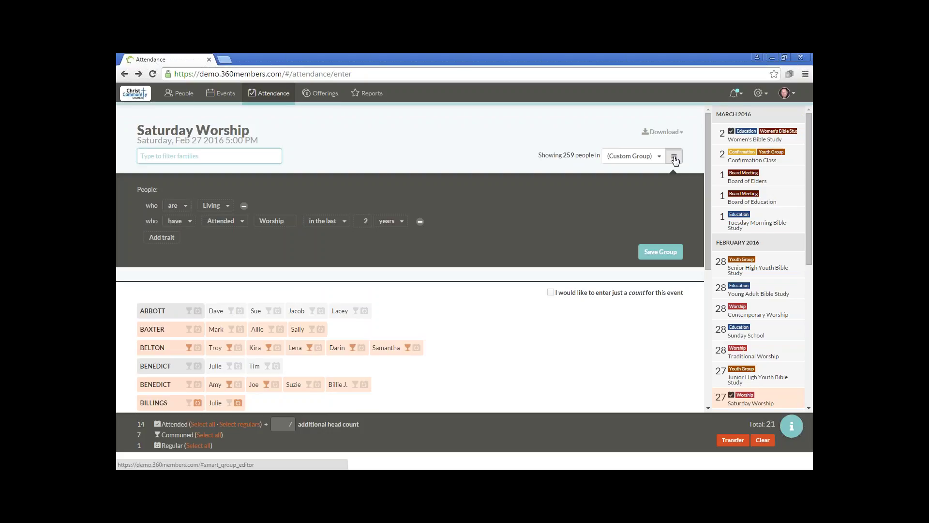
pyautogui.click(674, 157)
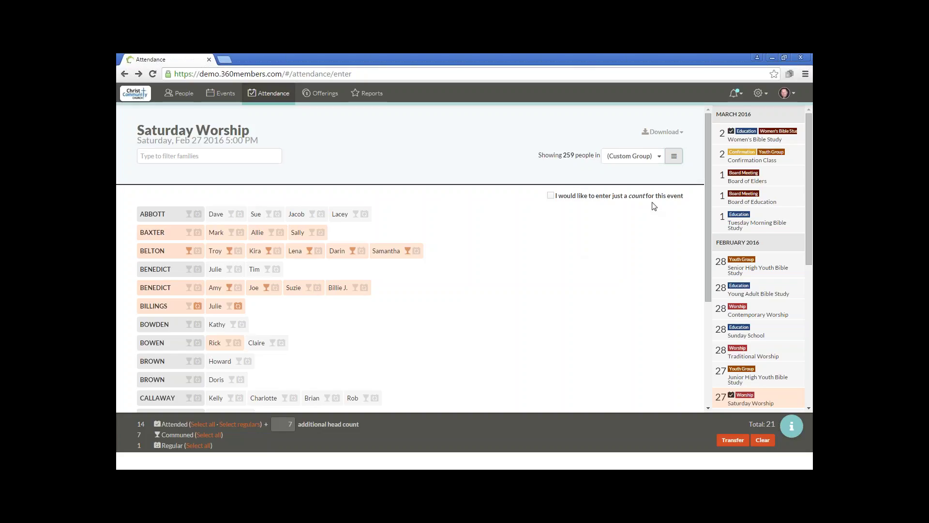
# - Export the Saturday Worship attendance to Excel and open the downloaded .xlsx workbook
pyautogui.click(675, 136)
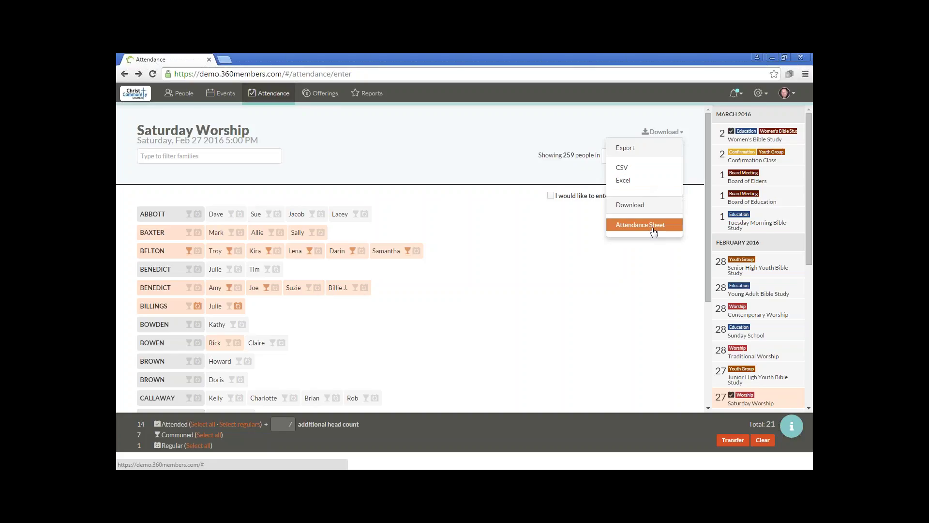
pyautogui.click(637, 183)
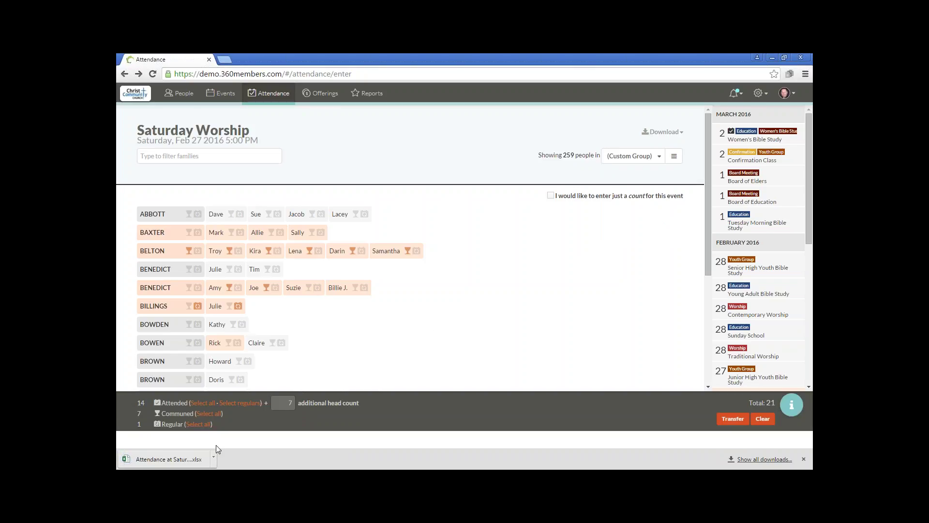
pyautogui.click(175, 459)
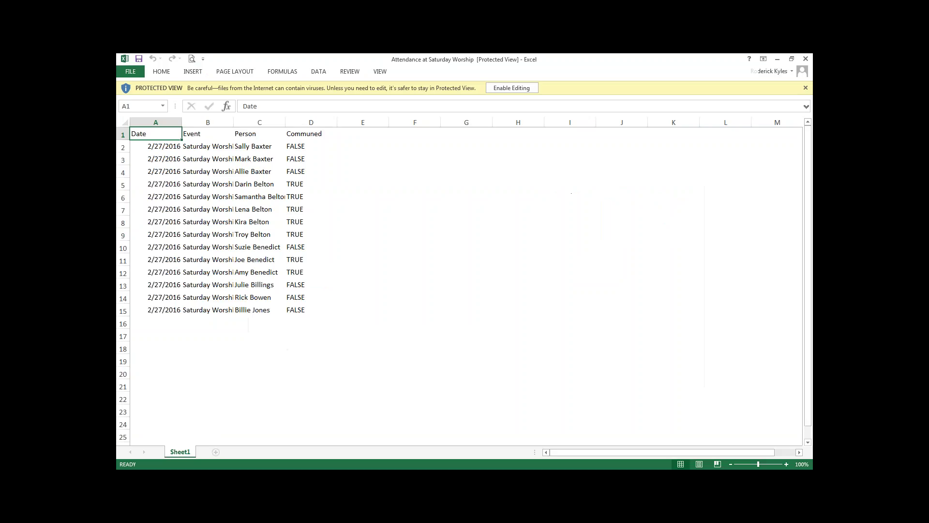
# - Enable editing and autofit columns A, B and C to the dates, event and names
pyautogui.click(521, 93)
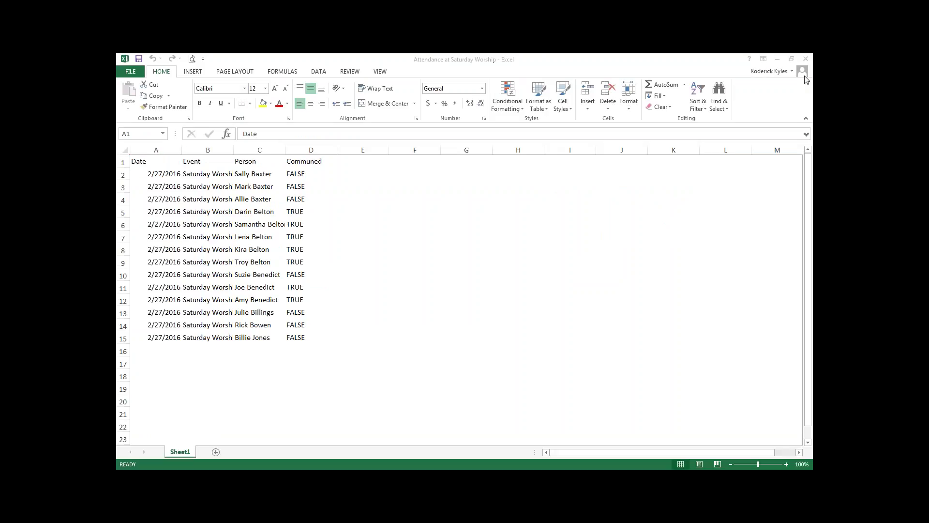
pyautogui.doubleClick(182, 150)
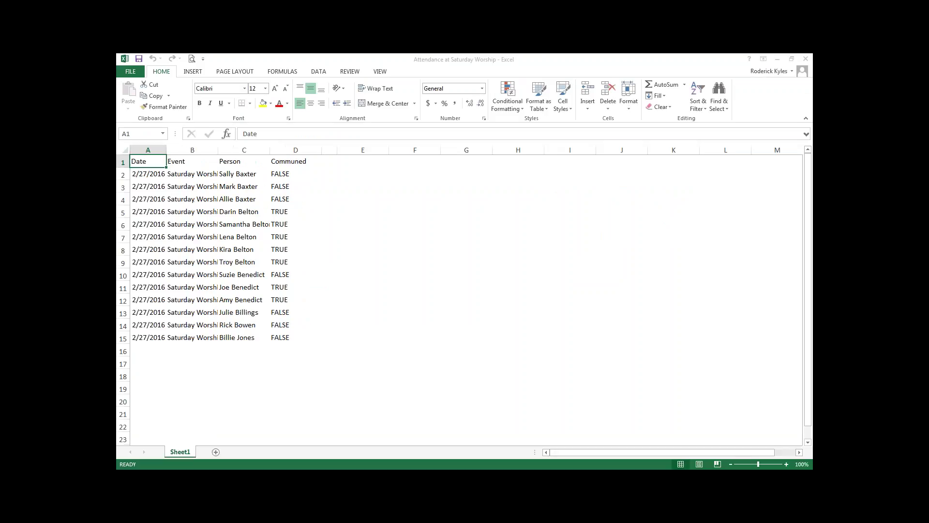
pyautogui.doubleClick(218, 150)
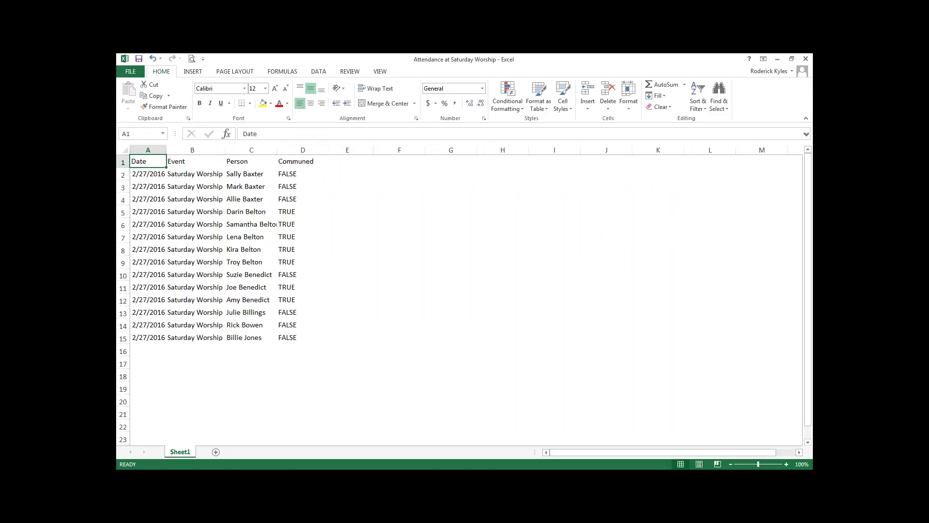
pyautogui.doubleClick(279, 150)
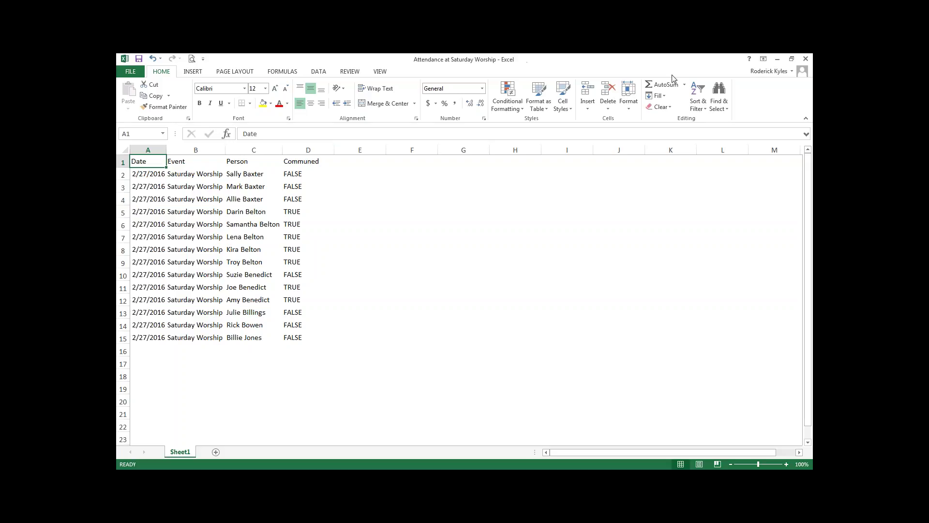
# - Close the Excel workbook without saving the changes
pyautogui.click(805, 58)
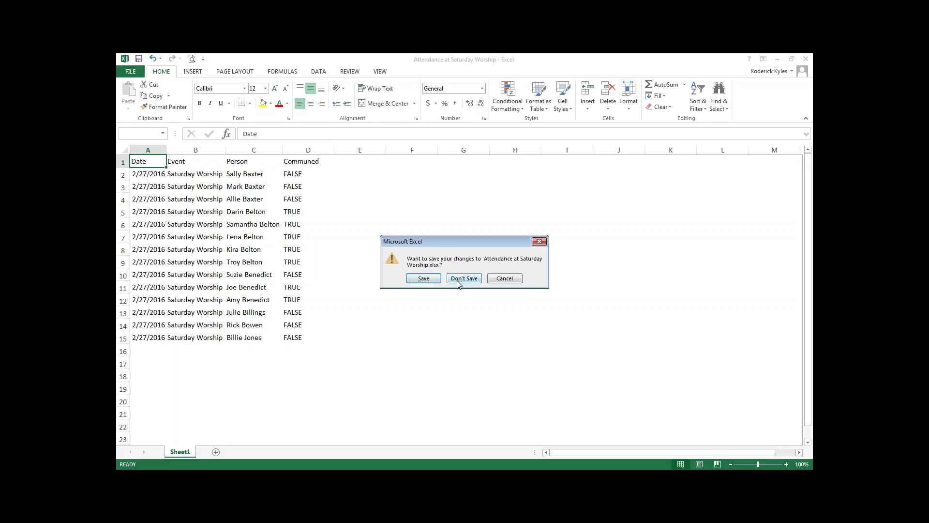
pyautogui.click(458, 280)
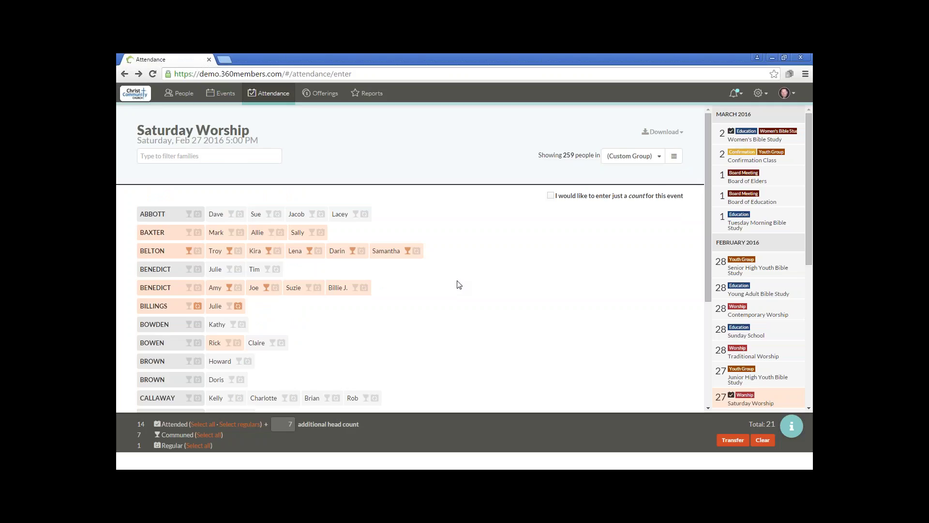
pyautogui.click(674, 131)
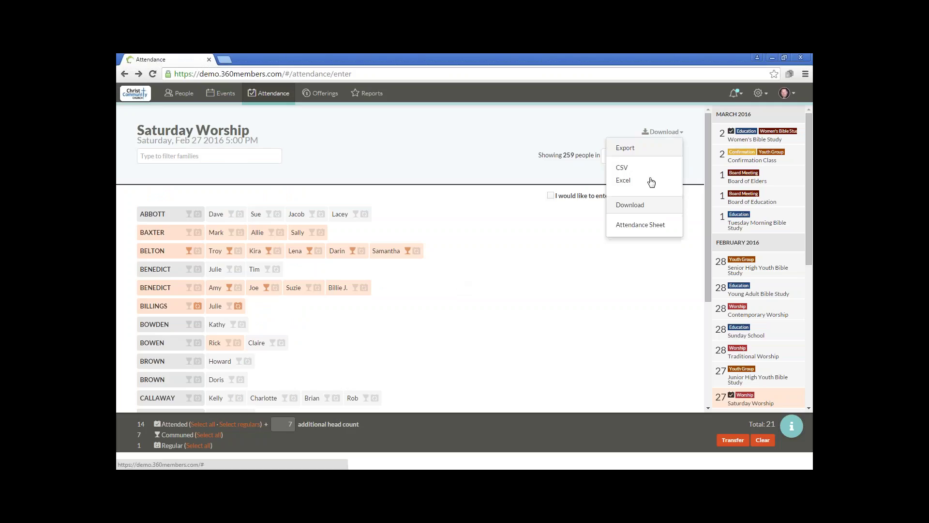
# - Download the Saturday Worship attendance sheet as Saturday Worship.docx
pyautogui.click(640, 228)
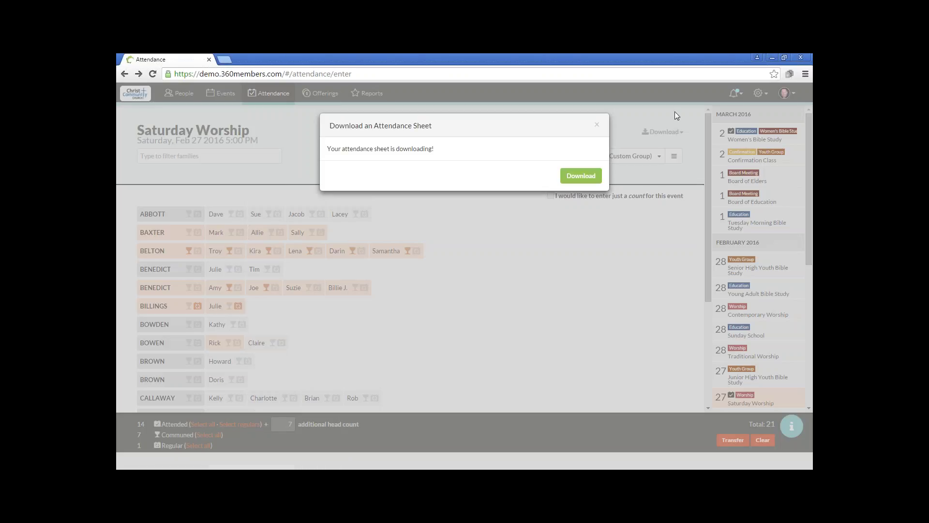
pyautogui.click(580, 176)
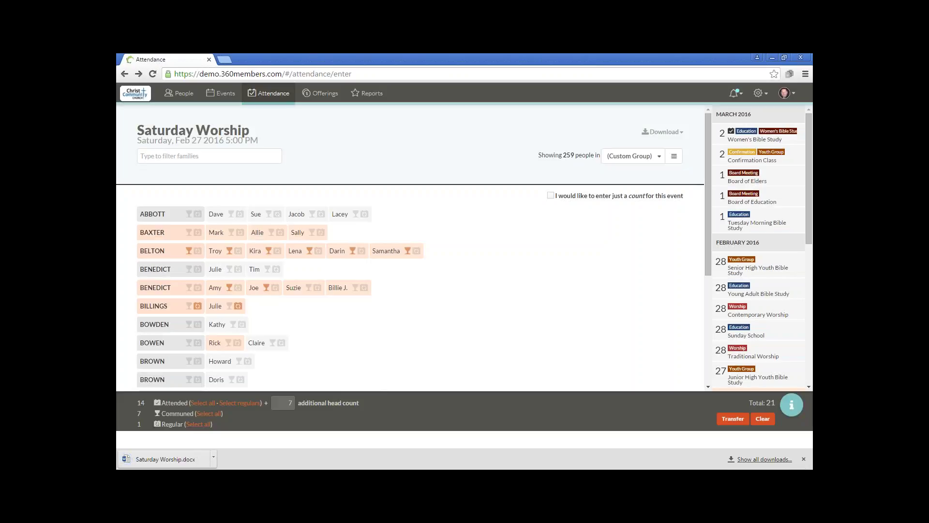
pyautogui.click(194, 424)
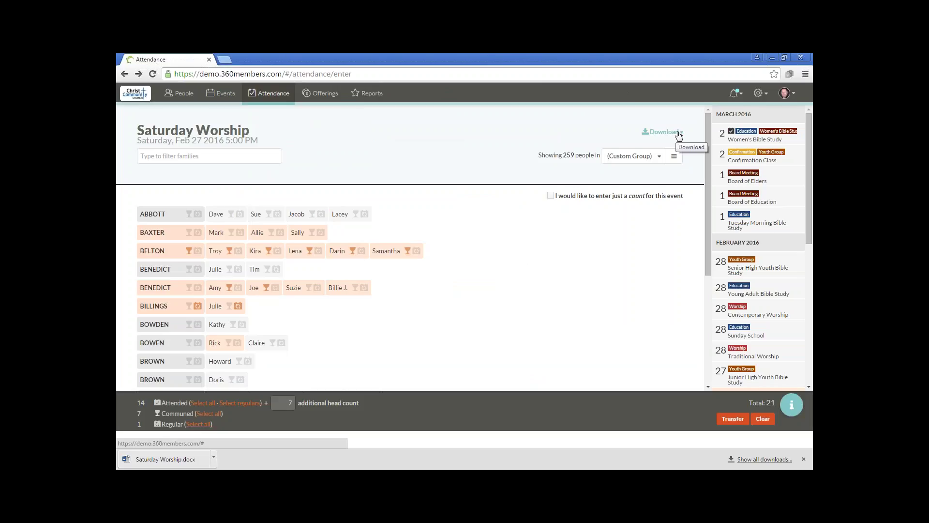
# - Dismiss the five 'church directory is ready' notices and re-download the latest attendance sheet
pyautogui.click(736, 95)
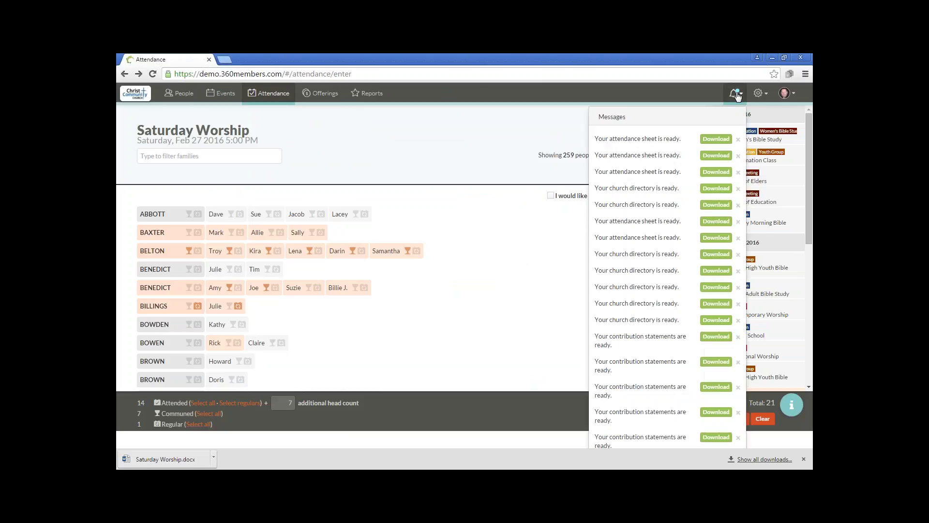
pyautogui.click(738, 96)
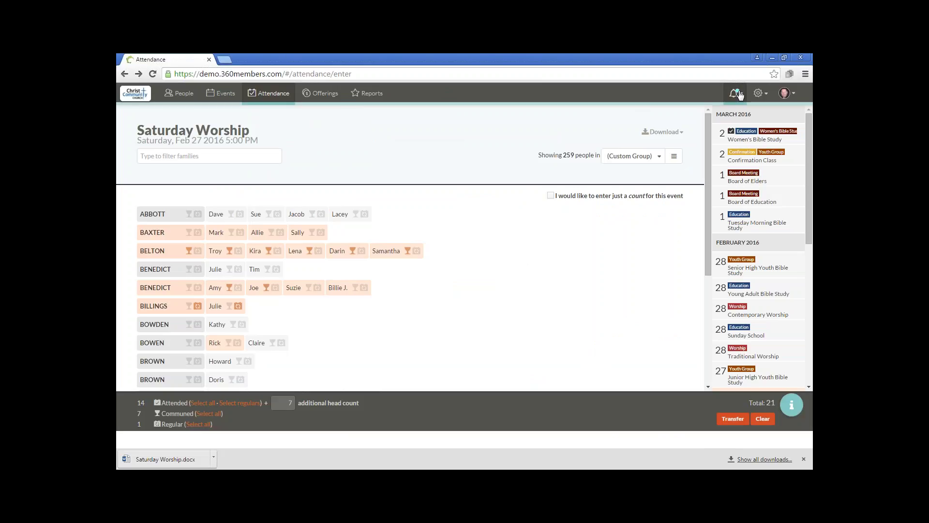
pyautogui.click(739, 96)
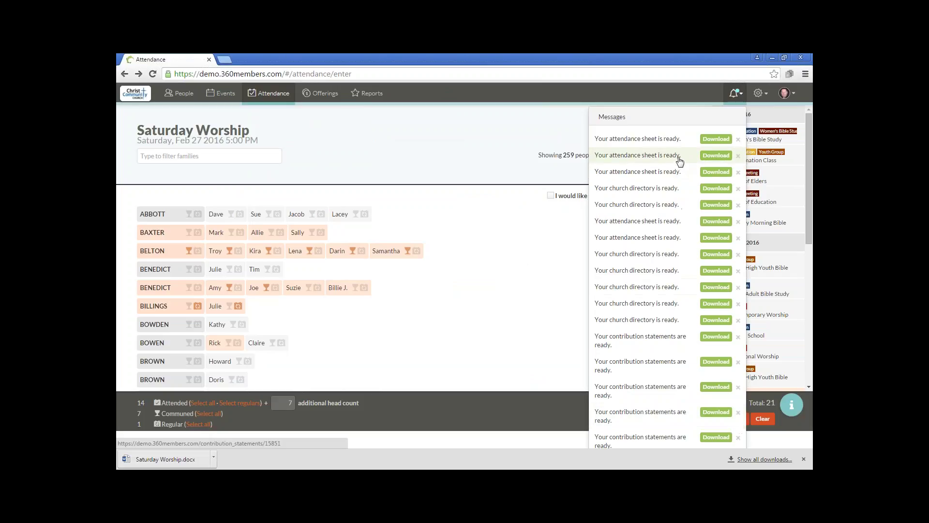
pyautogui.click(739, 271)
pyautogui.click(739, 271)
pyautogui.click(739, 271)
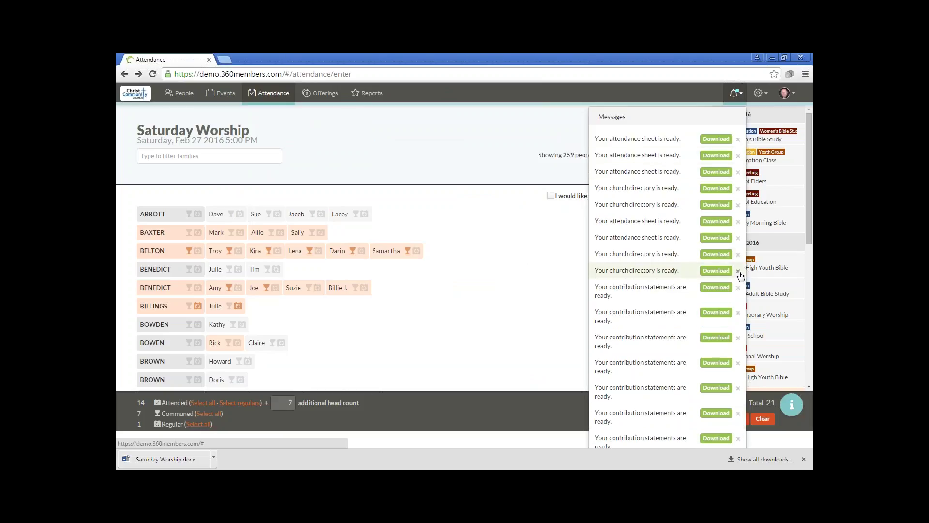
pyautogui.click(738, 271)
pyautogui.click(739, 254)
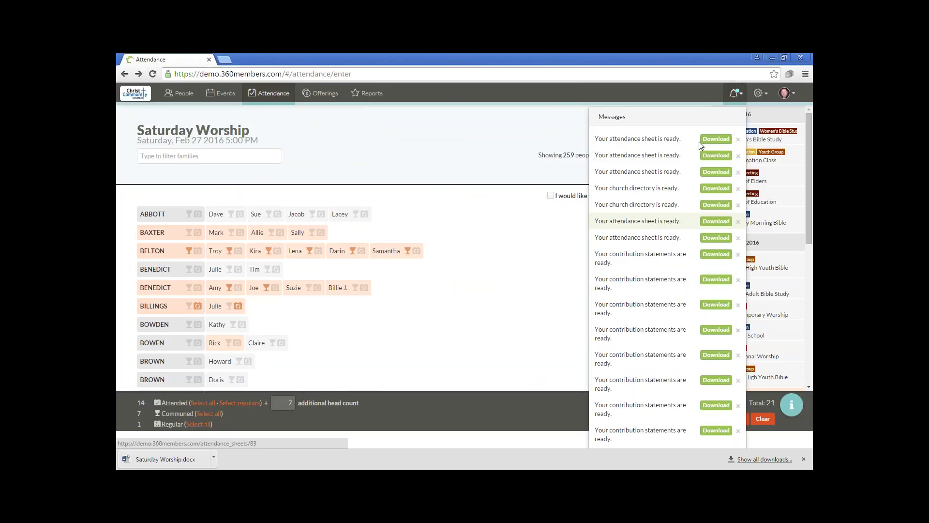
pyautogui.click(713, 142)
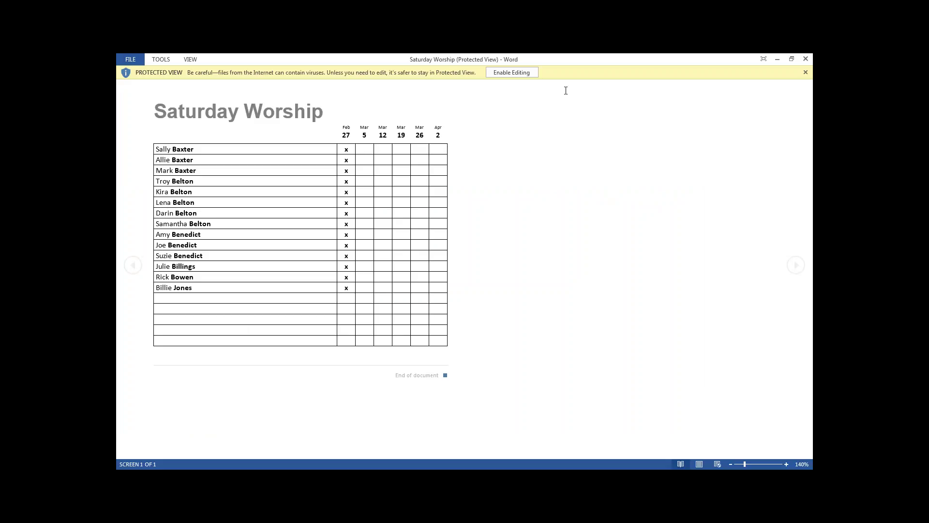
# - Close the Word attendance sheet after reviewing the 14 attendees marked for Feb 27
pyautogui.click(806, 59)
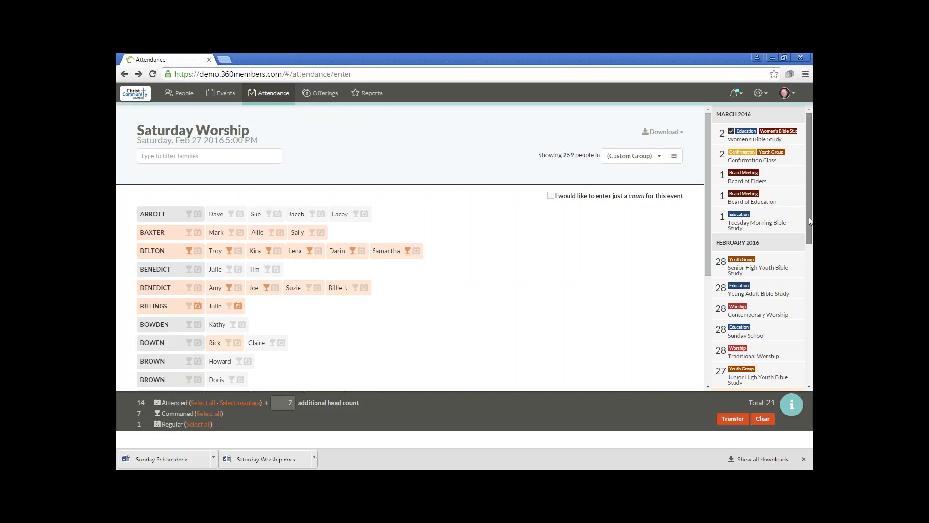
pyautogui.moveTo(809, 217); pyautogui.dragTo(811, 294)
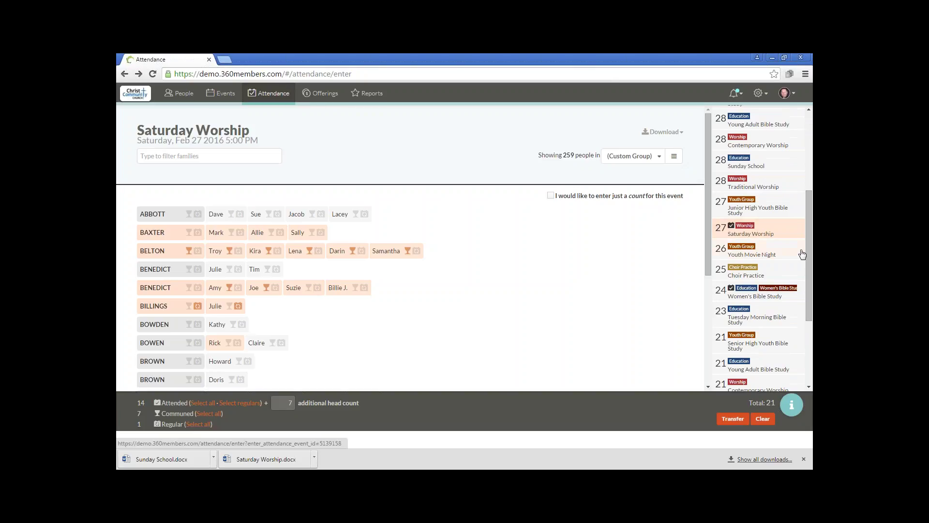
pyautogui.moveTo(808, 245); pyautogui.dragTo(811, 366)
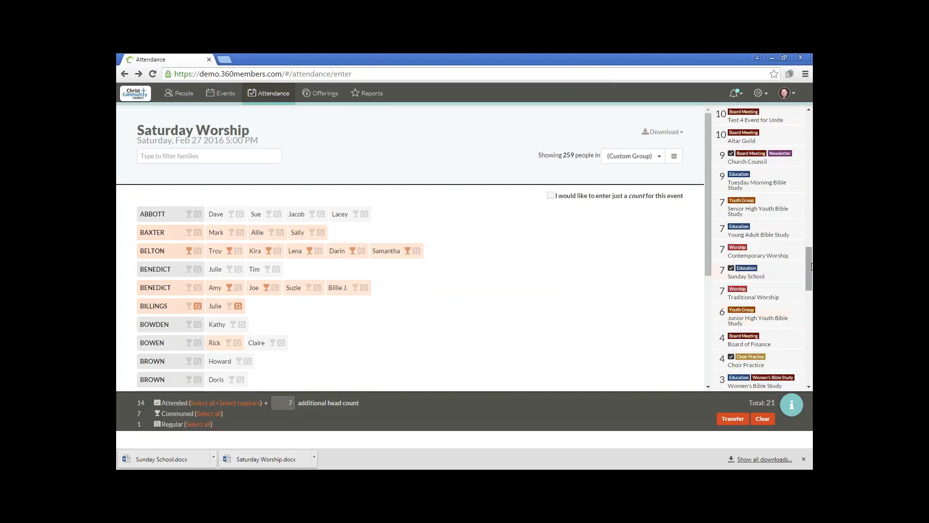
pyautogui.moveTo(811, 264); pyautogui.dragTo(811, 370)
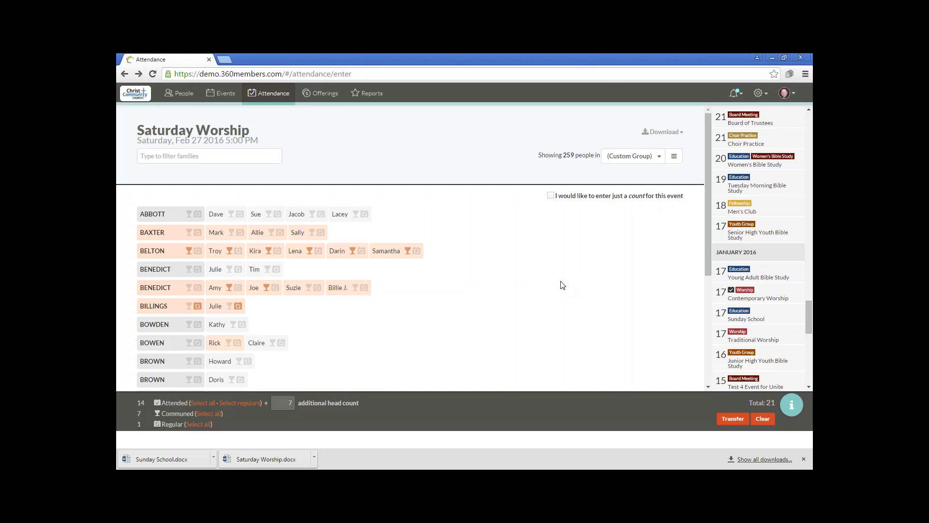
# - Return to the slideshow and advance past Q & A to the 'Thank you for attending!' slide
pyautogui.hotkey('alt', 'Tab')
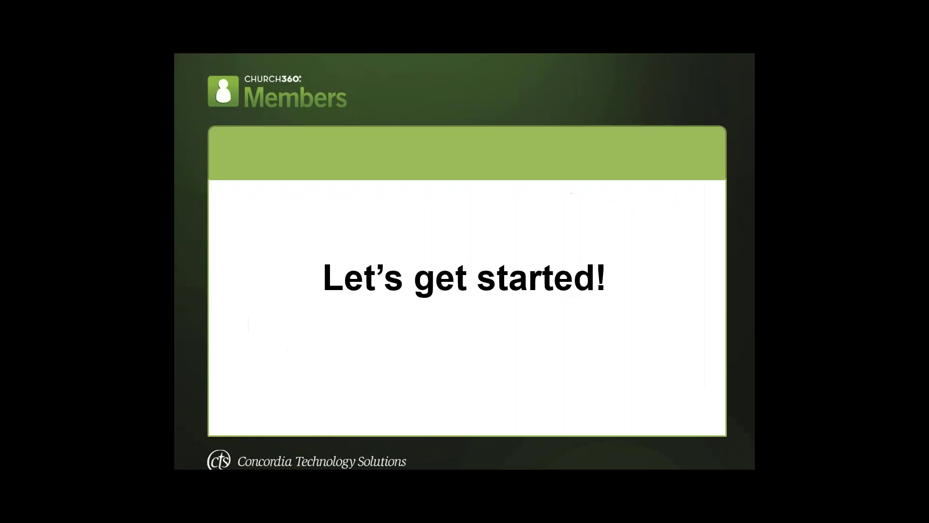
pyautogui.press('Right')
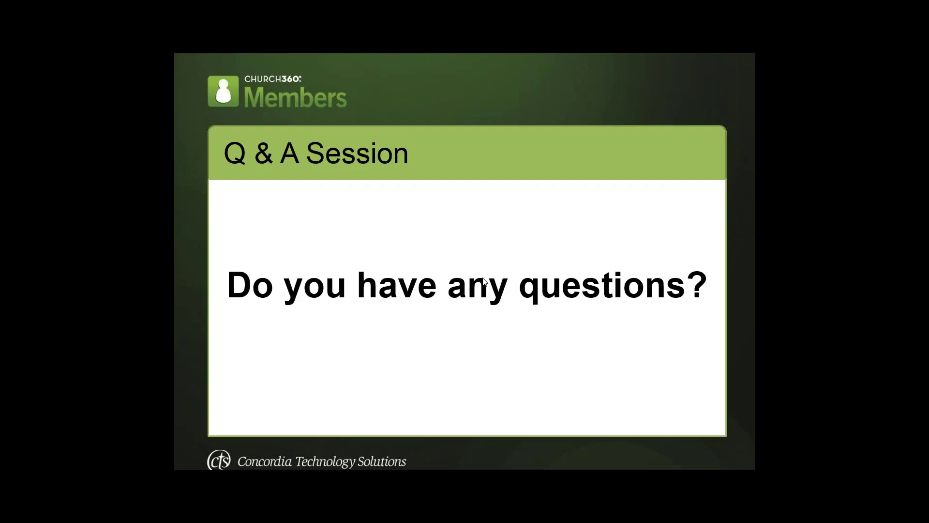
pyautogui.click(470, 241)
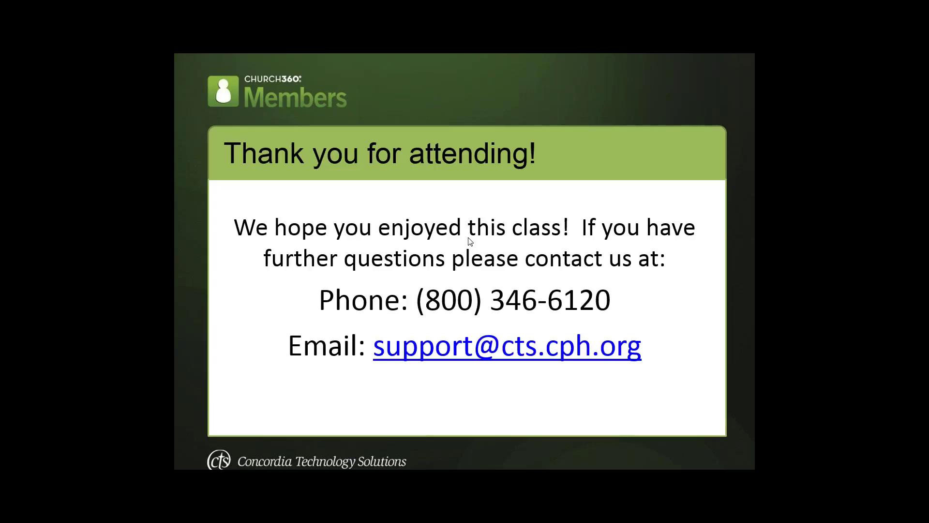